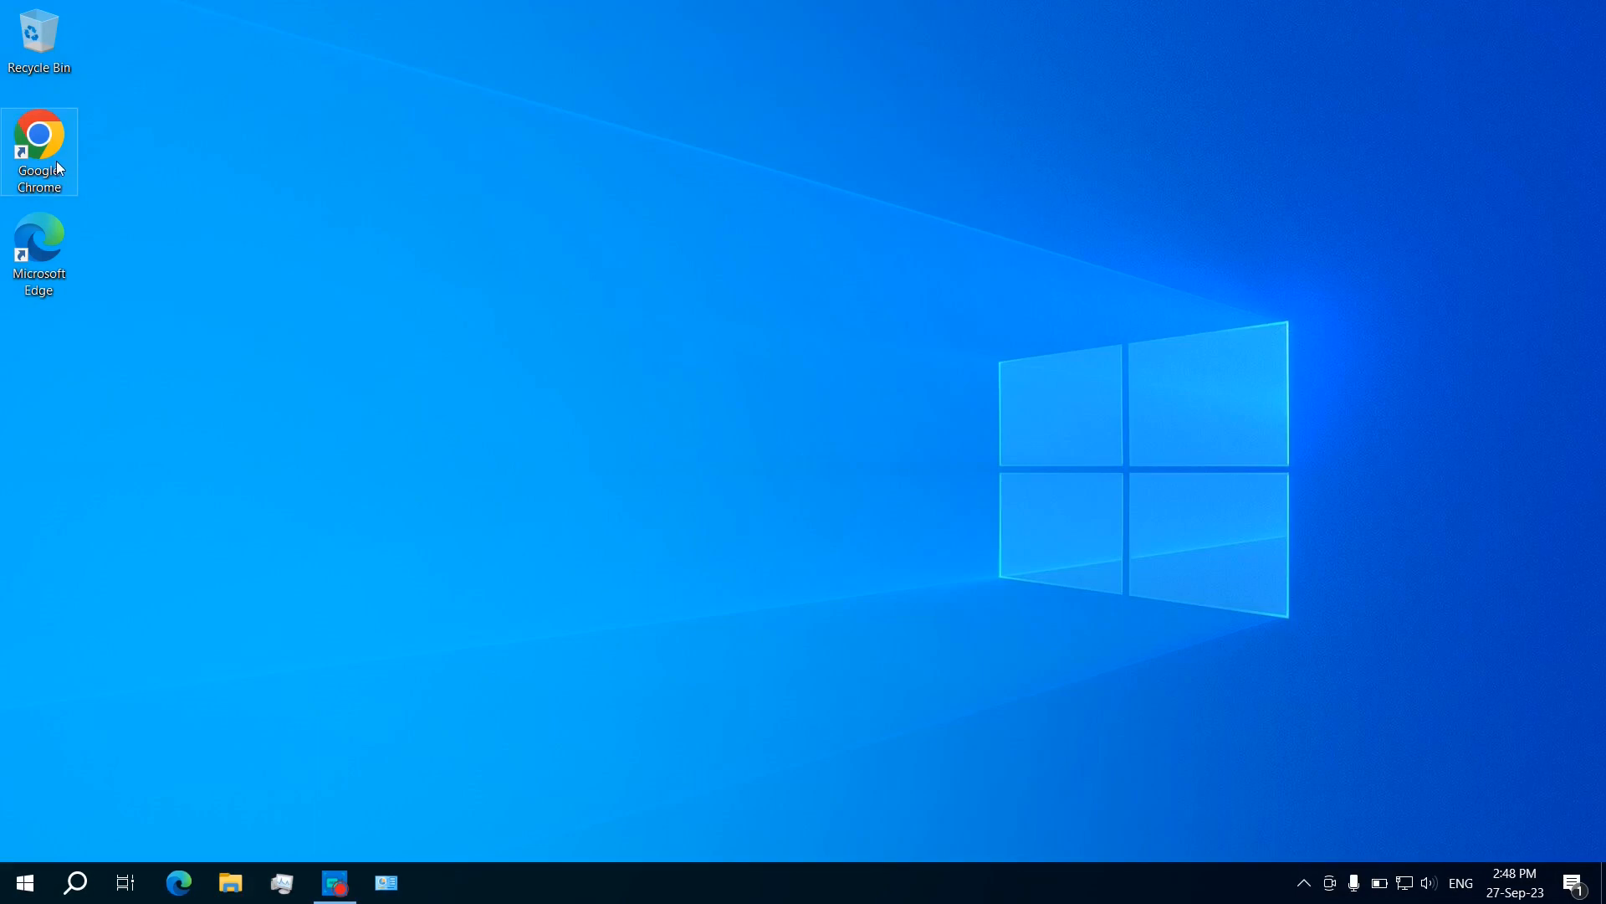
Step: Launch Google Chrome from its desktop shortcut
{"action": "double_click", "coordinate": [57, 161]}
Step: Search the web for 'download sql server express'
{"action": "type", "text": "do"}
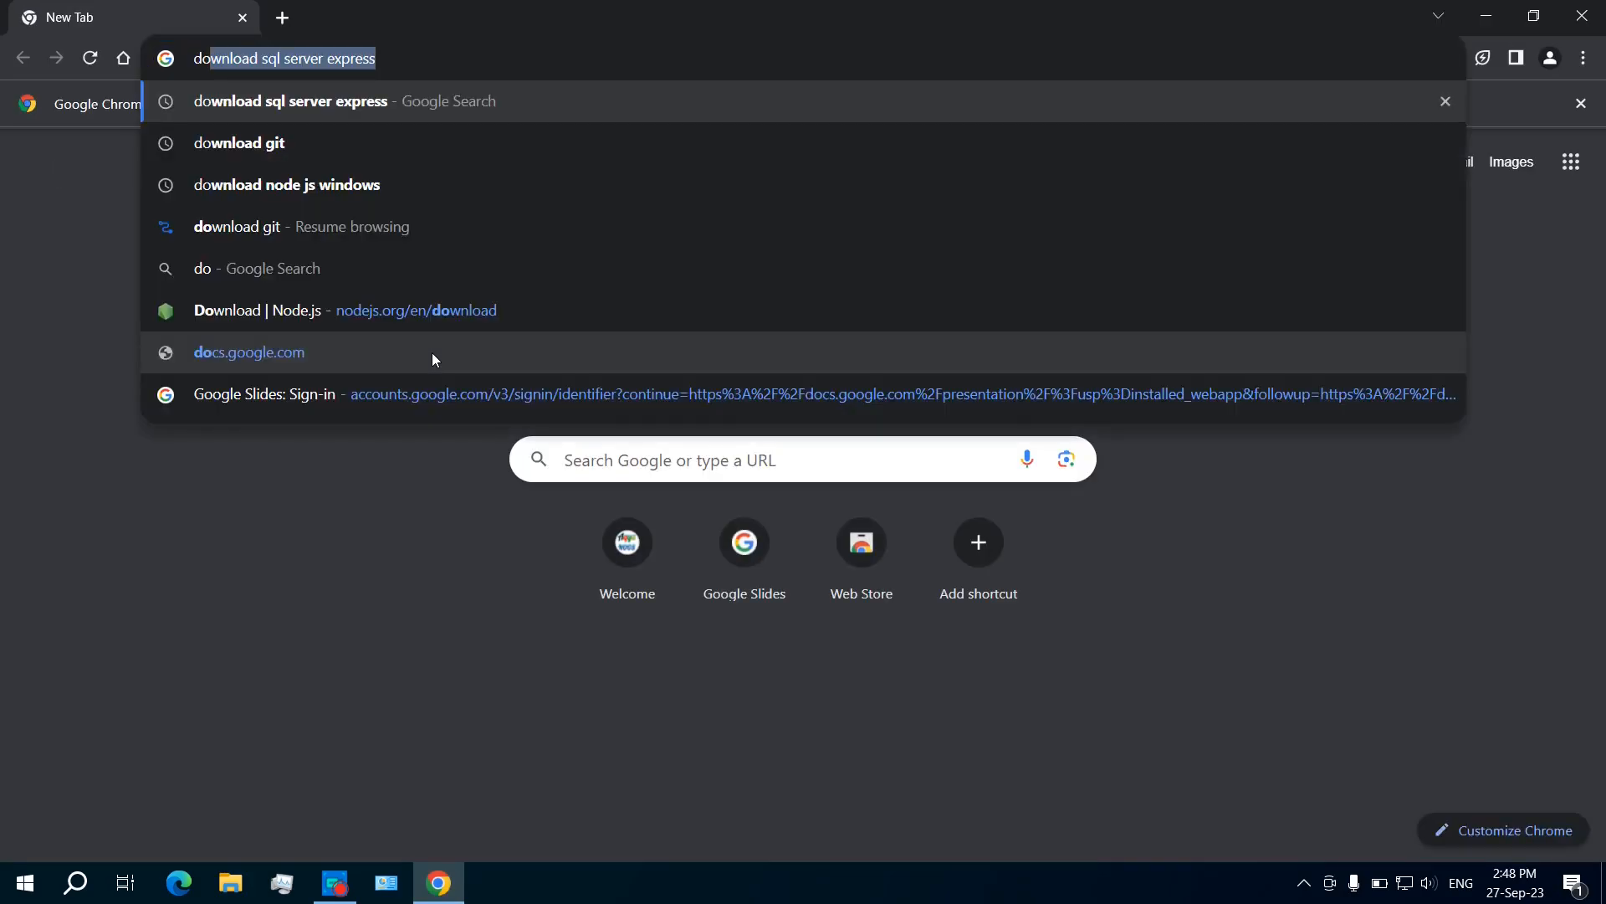
{"action": "key", "text": "Right"}
{"action": "key", "text": "Return"}
{"action": "scroll", "coordinate": [432, 353], "scroll_direction": "down", "scroll_amount": 4}
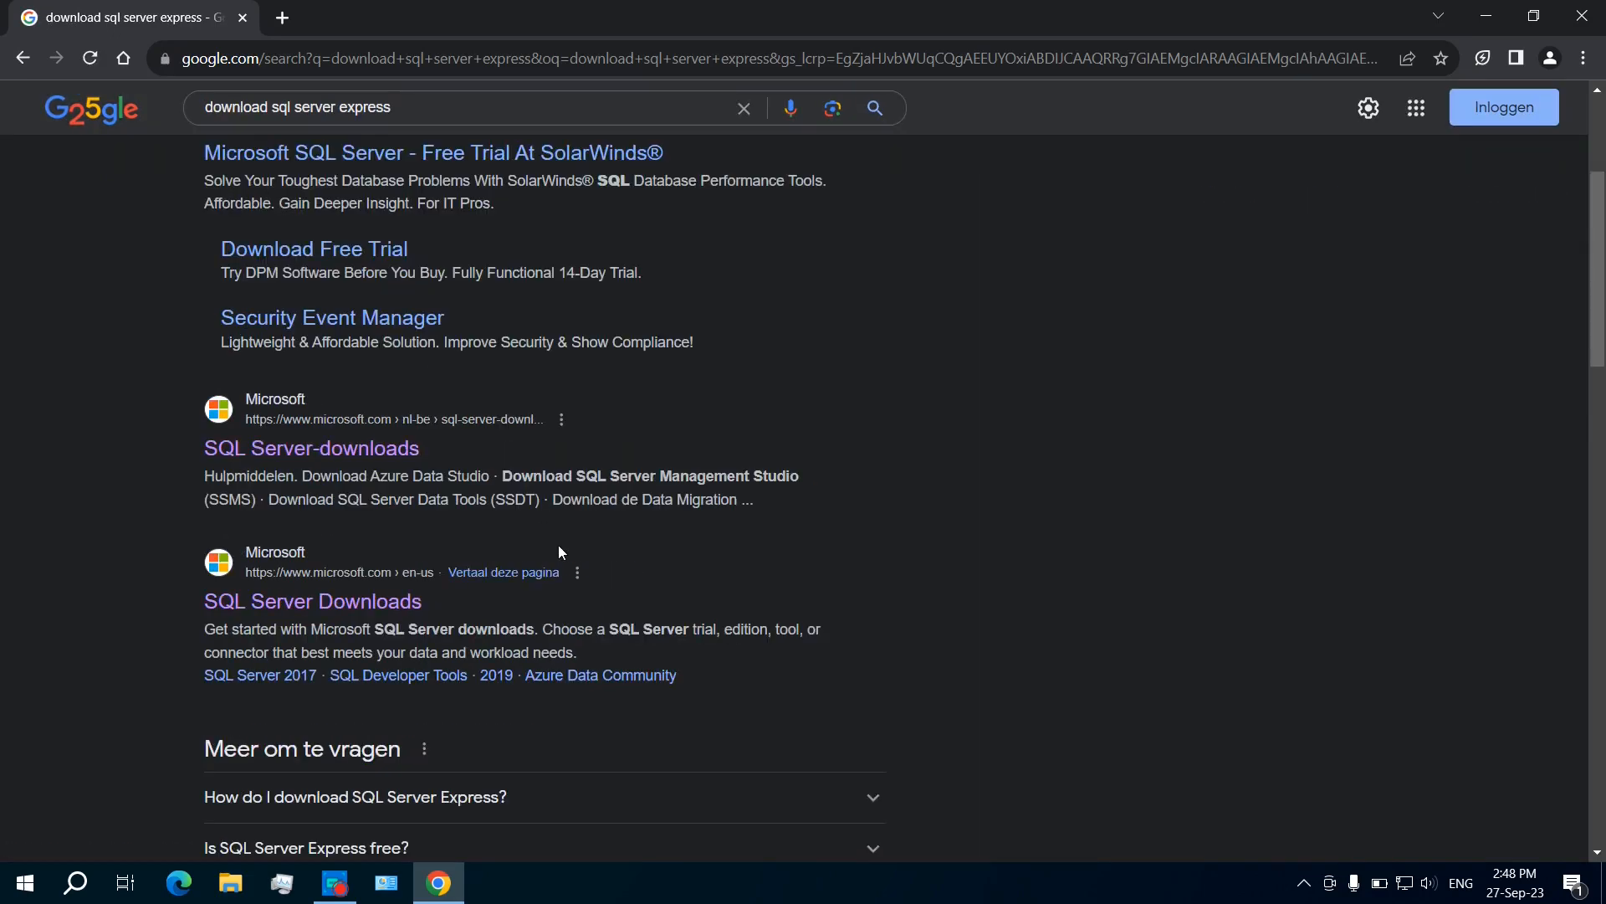
Step: Open Microsoft's SQL Server downloads result and scroll down to the page footer
{"action": "left_click", "coordinate": [303, 456]}
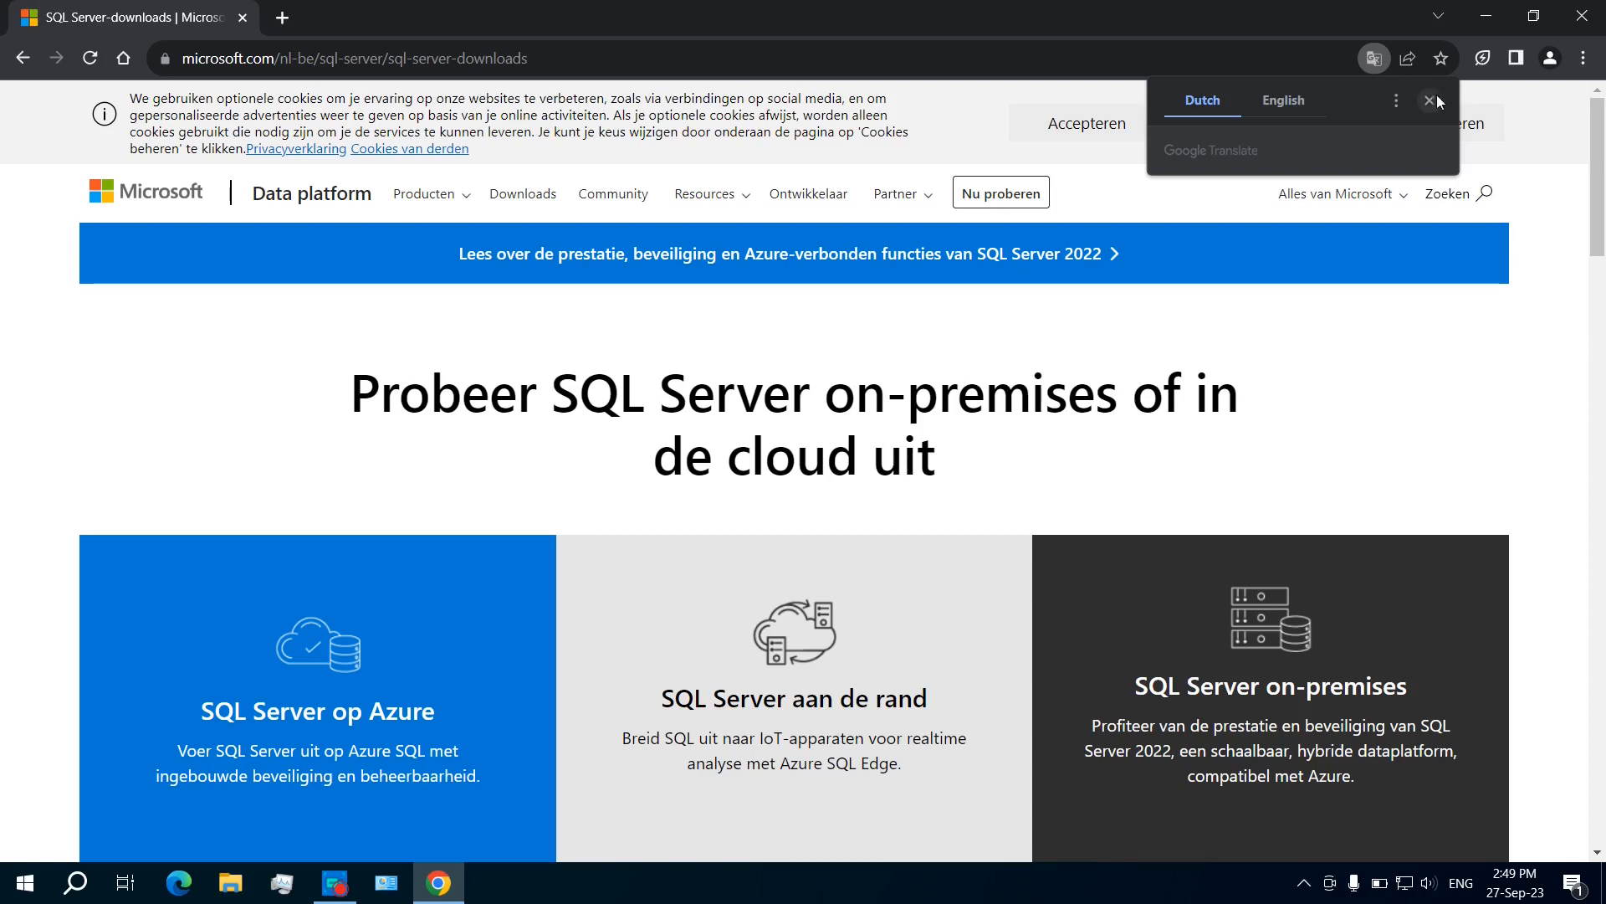
{"action": "scroll", "coordinate": [470, 456], "scroll_direction": "down", "scroll_amount": 5}
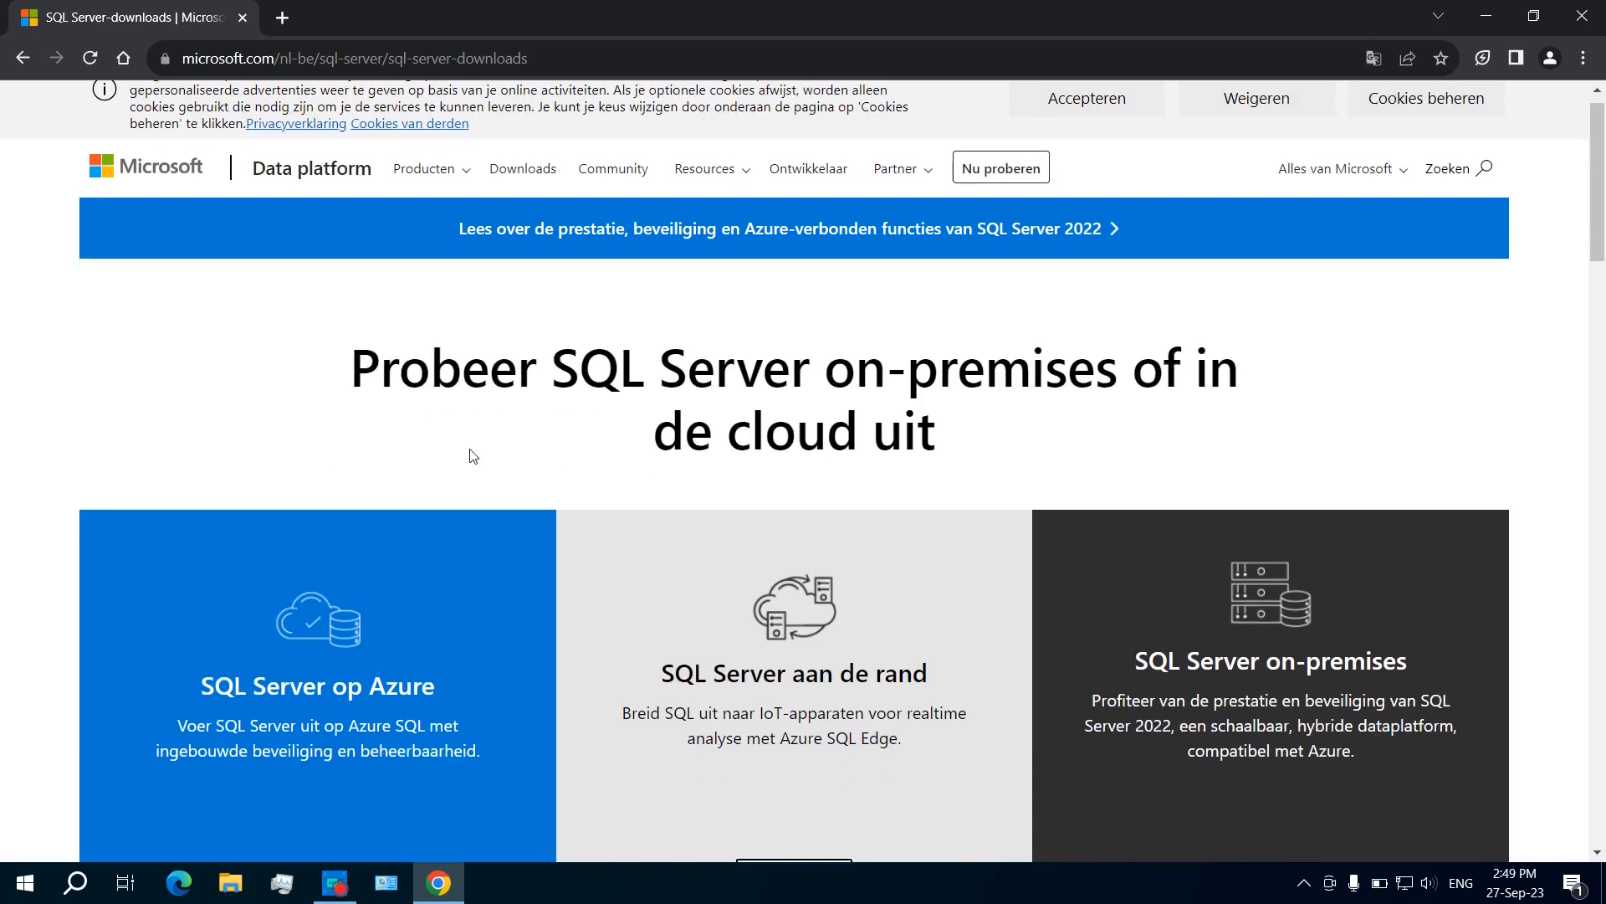
{"action": "scroll", "coordinate": [422, 672], "scroll_direction": "down", "scroll_amount": 15}
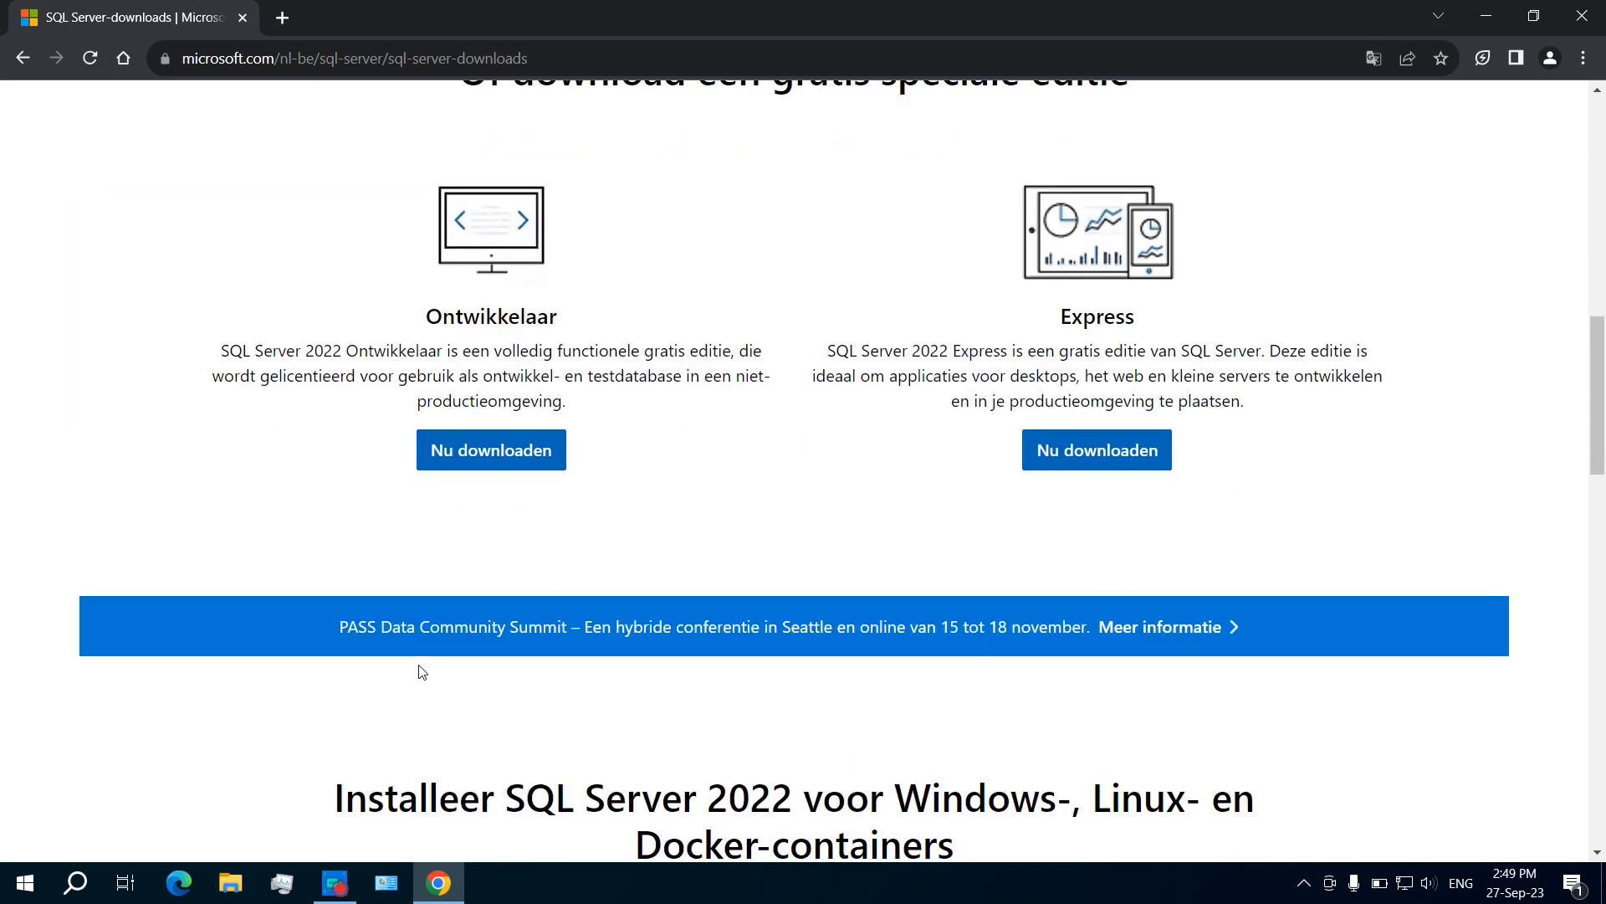
{"action": "scroll", "coordinate": [421, 673], "scroll_direction": "down", "scroll_amount": 10}
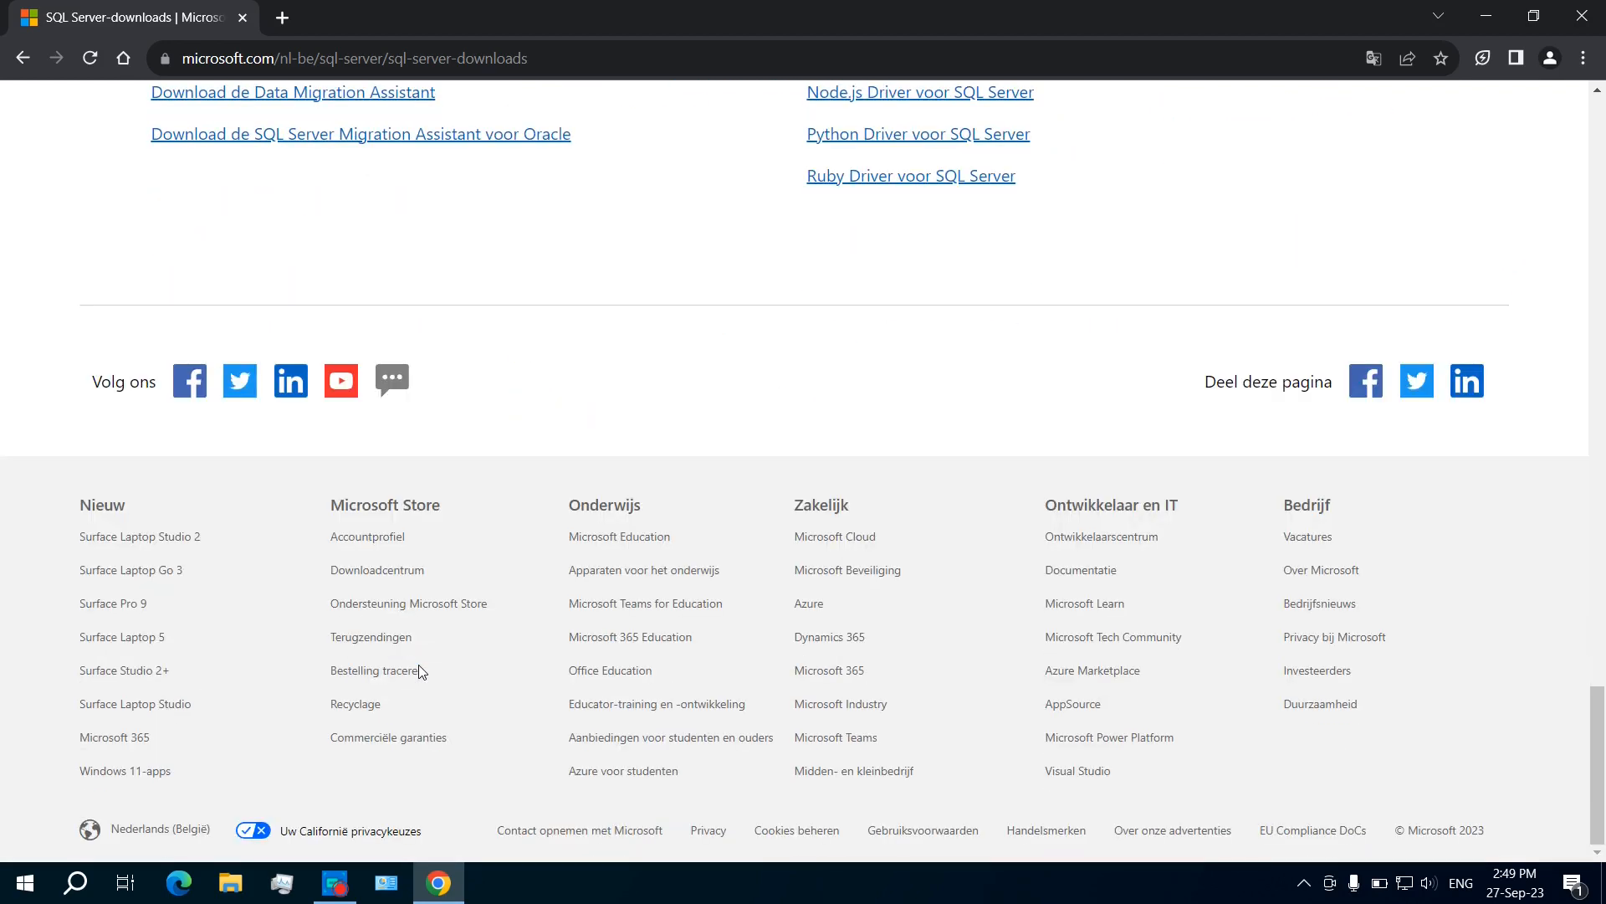
Step: Switch Microsoft's site locale to United States - English
{"action": "left_click", "coordinate": [150, 832]}
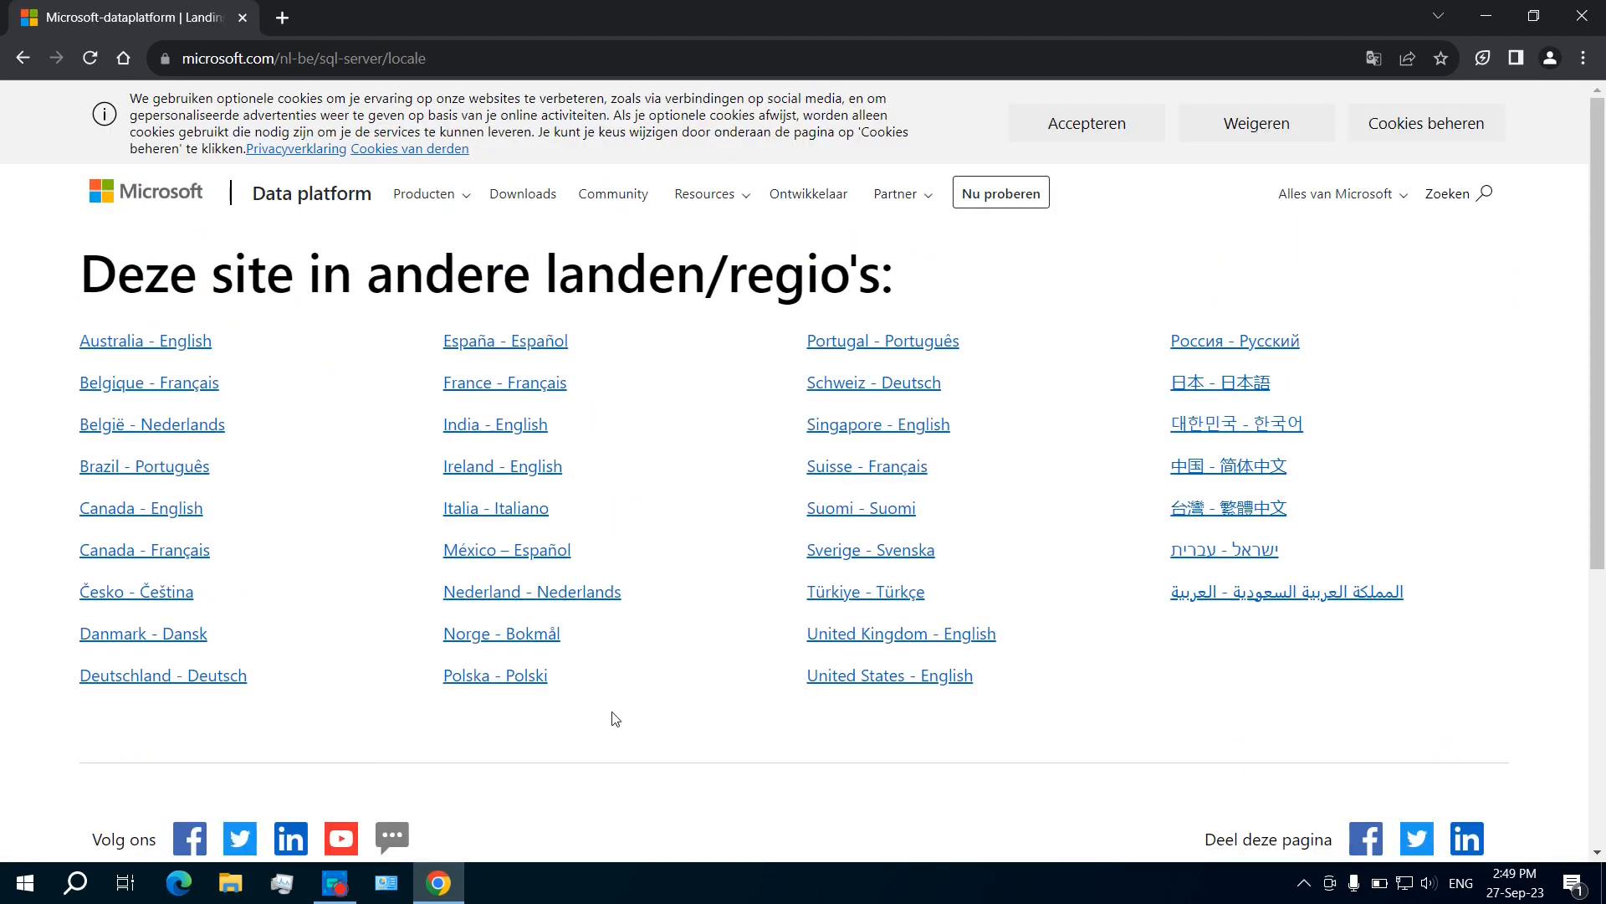
{"action": "left_click", "coordinate": [877, 678]}
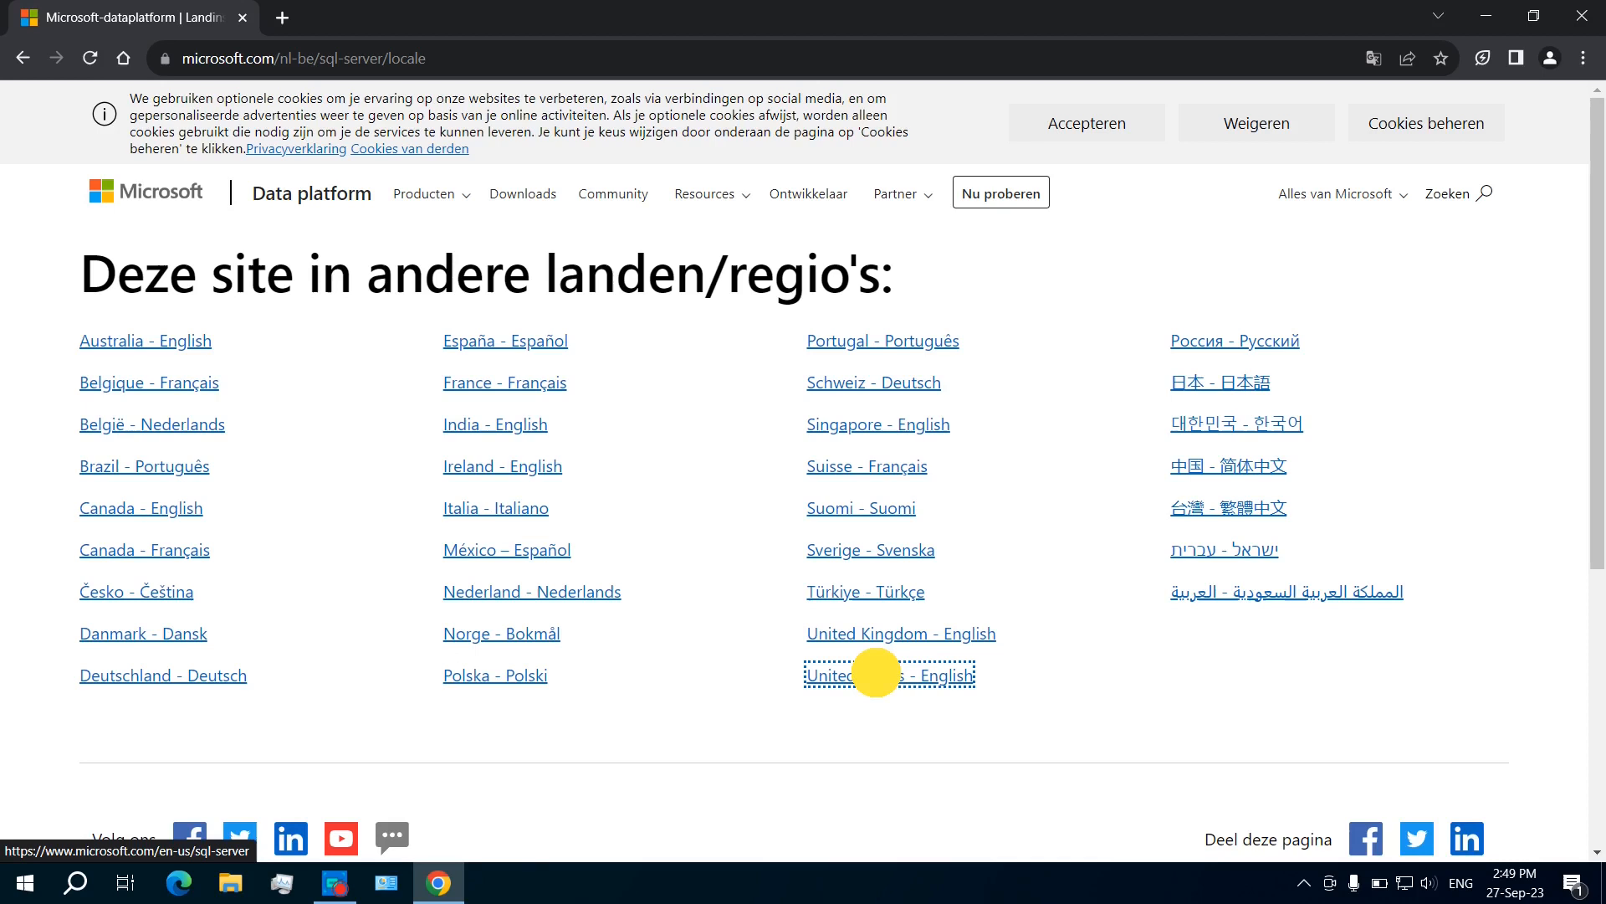
{"action": "scroll", "coordinate": [860, 669], "scroll_direction": "down", "scroll_amount": 10}
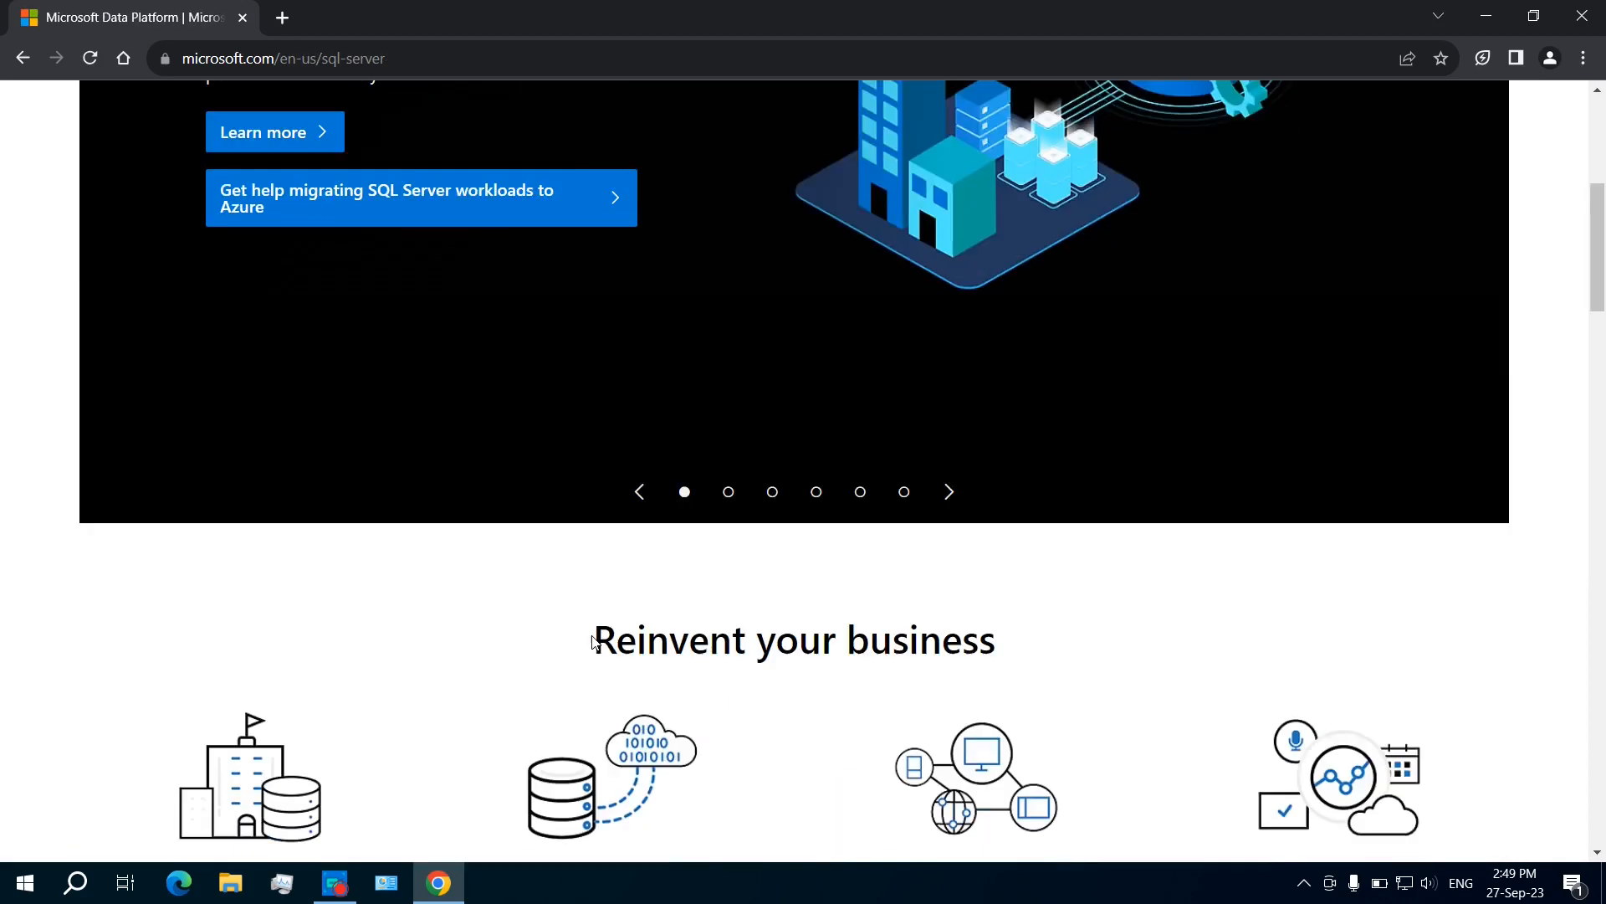
Step: From Try SQL Server, download the Express installer SQL2022-SSEI-Expr.exe (4.1 MB)
{"action": "left_click", "coordinate": [254, 657]}
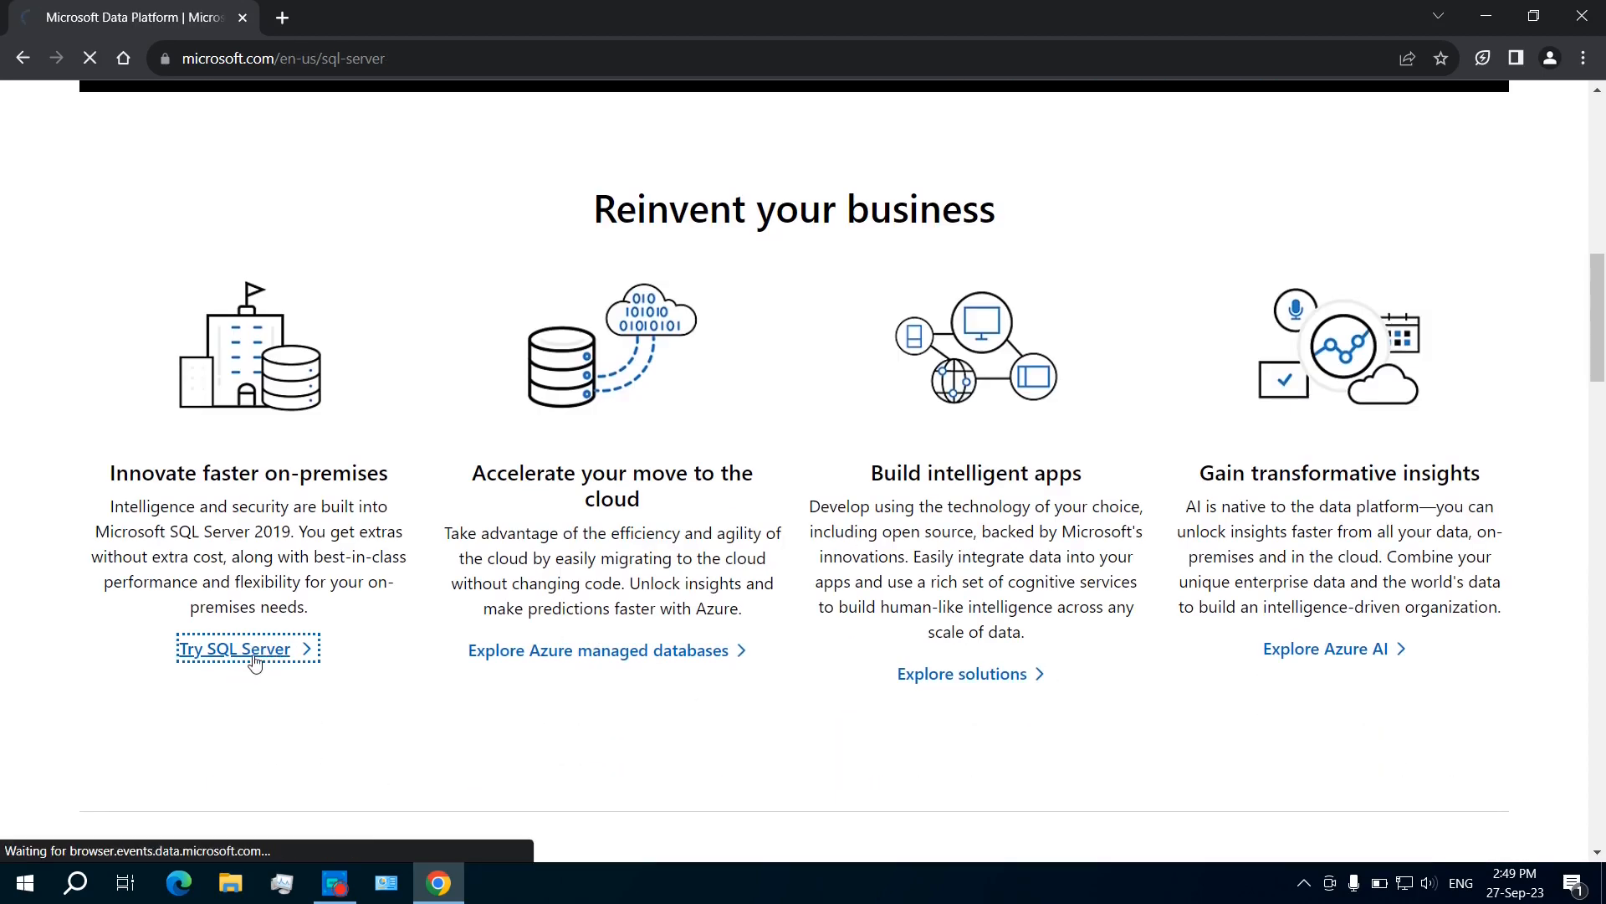
{"action": "scroll", "coordinate": [545, 643], "scroll_direction": "down", "scroll_amount": 5}
{"action": "scroll", "coordinate": [548, 647], "scroll_direction": "down", "scroll_amount": 5}
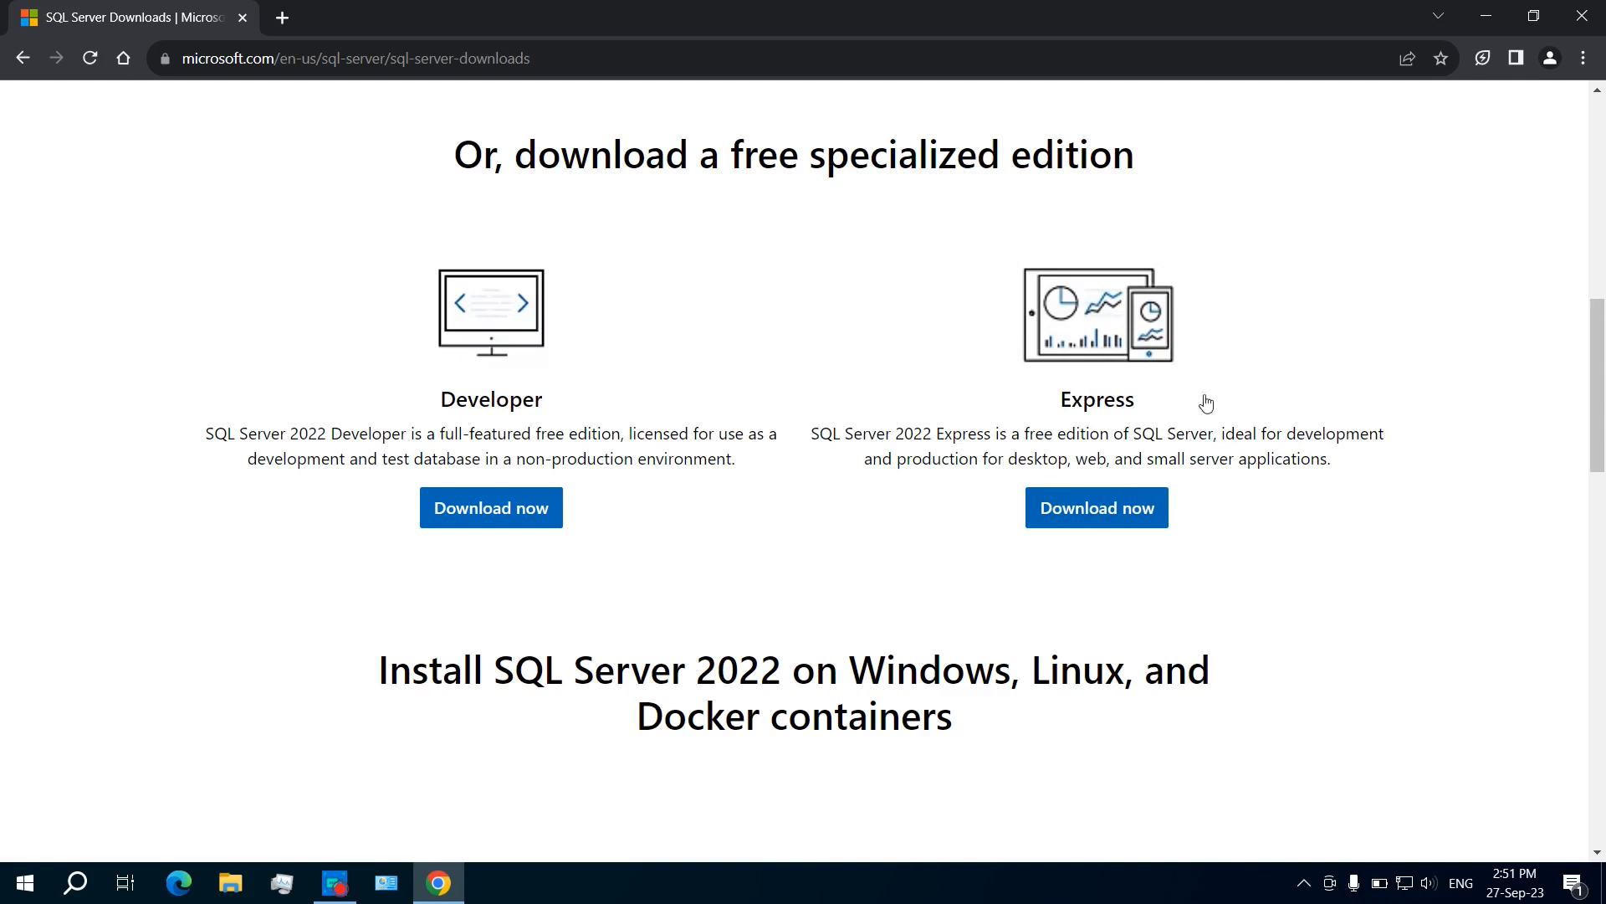
{"action": "left_click", "coordinate": [1064, 423]}
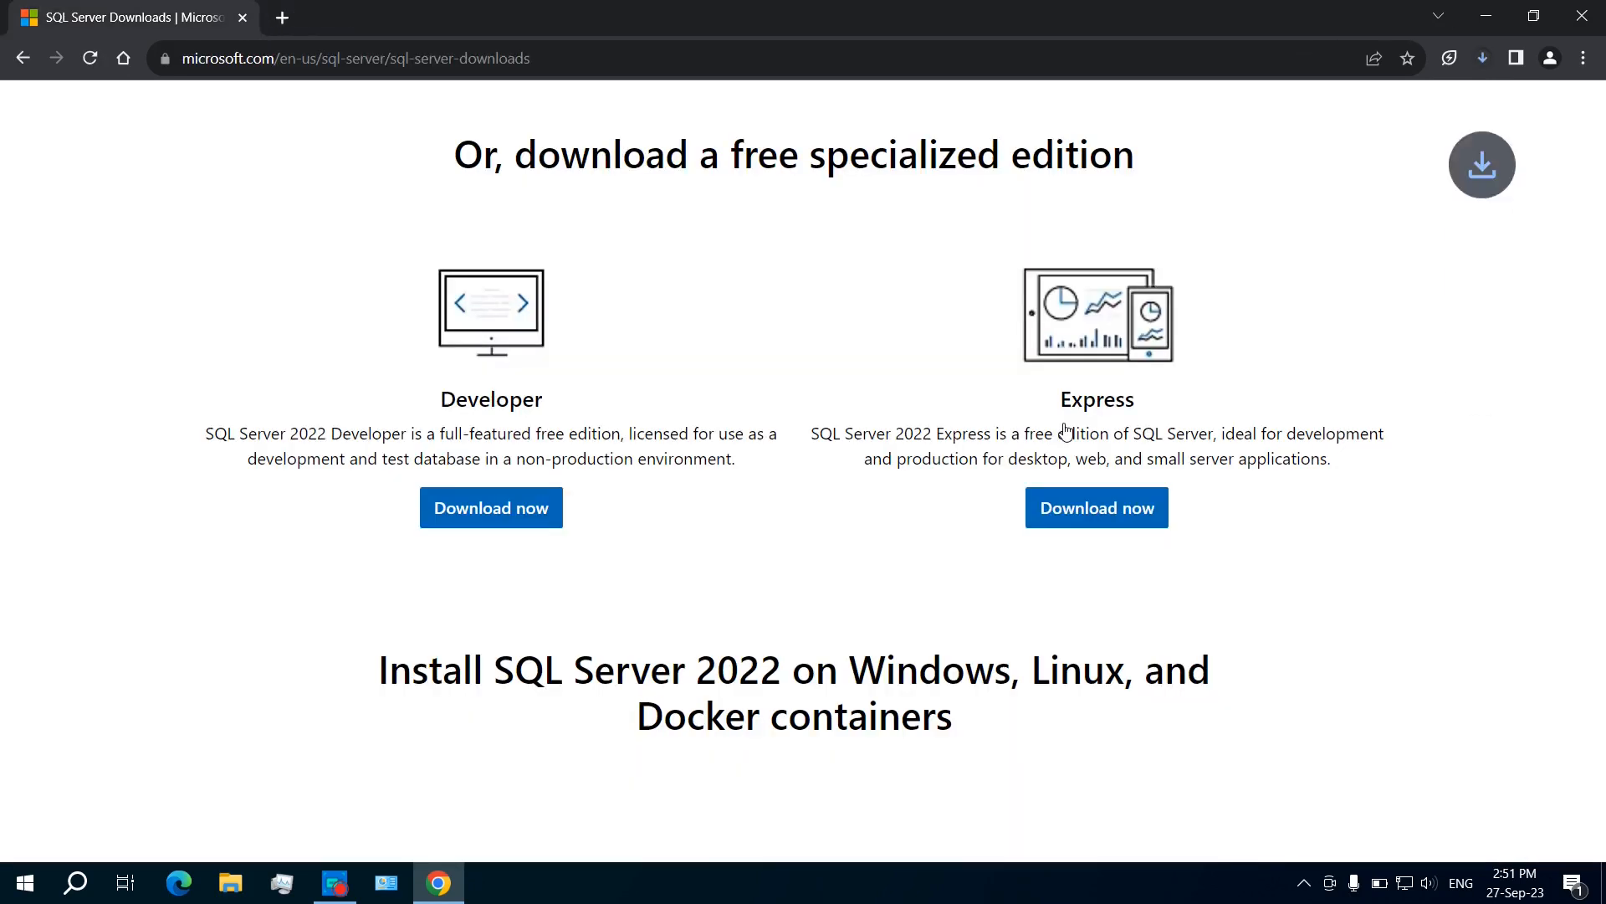
{"action": "scroll", "coordinate": [1146, 665], "scroll_direction": "up", "scroll_amount": 6}
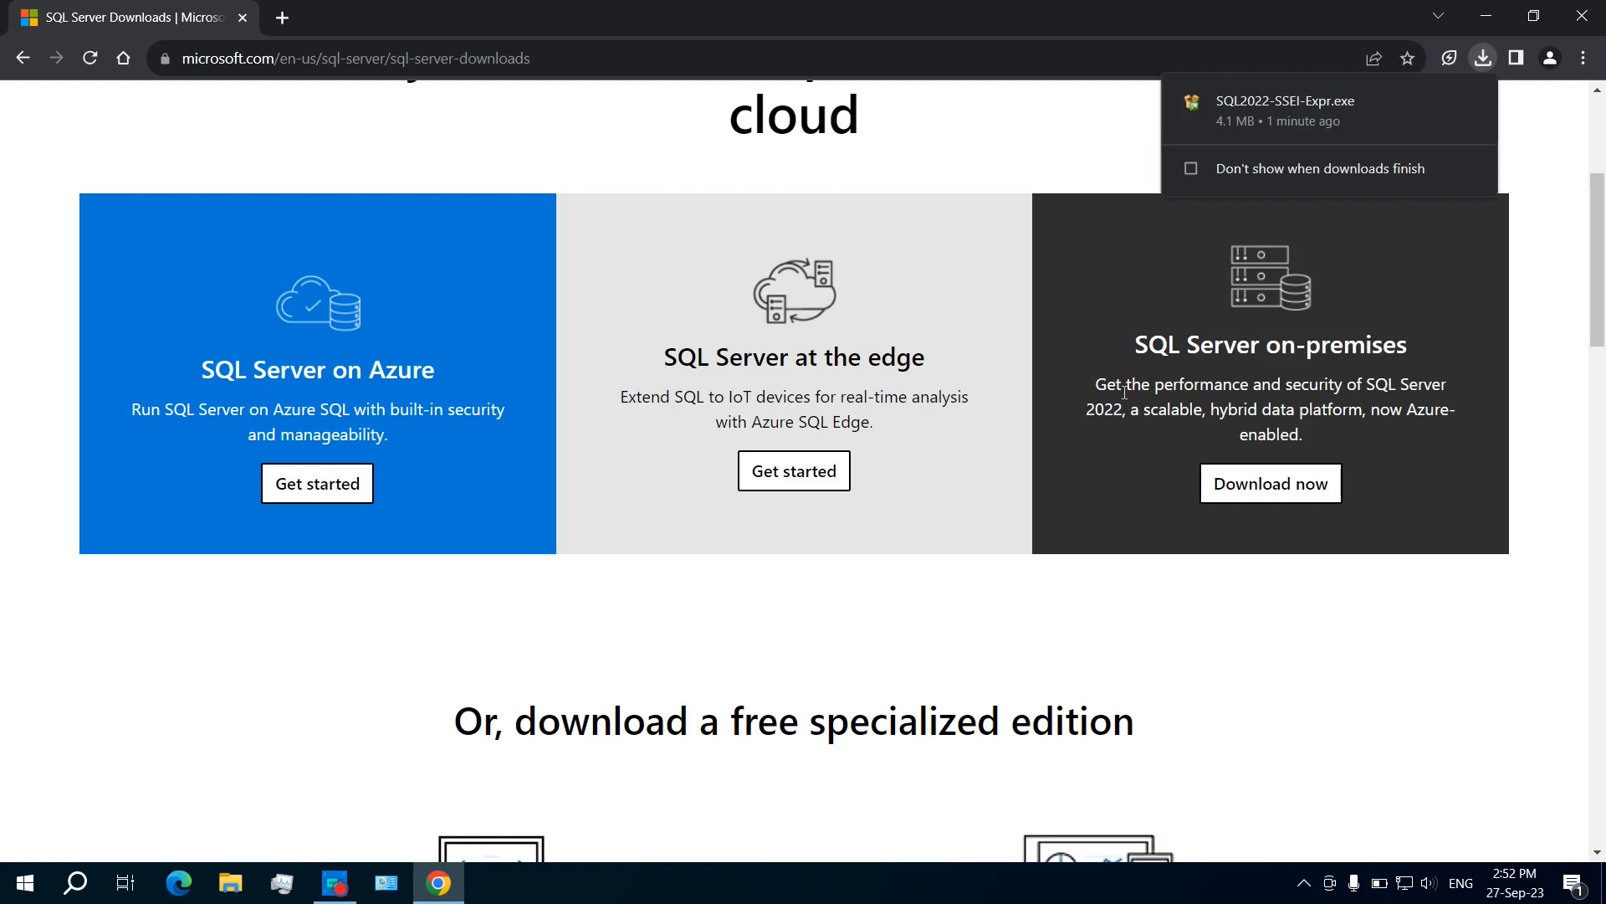
{"action": "left_click", "coordinate": [1141, 344]}
{"action": "scroll", "coordinate": [1141, 344], "scroll_direction": "down", "scroll_amount": 5}
Step: Run SQL2022-SSEI-Expr.exe from the Downloads folder in File Explorer
{"action": "left_click", "coordinate": [229, 885]}
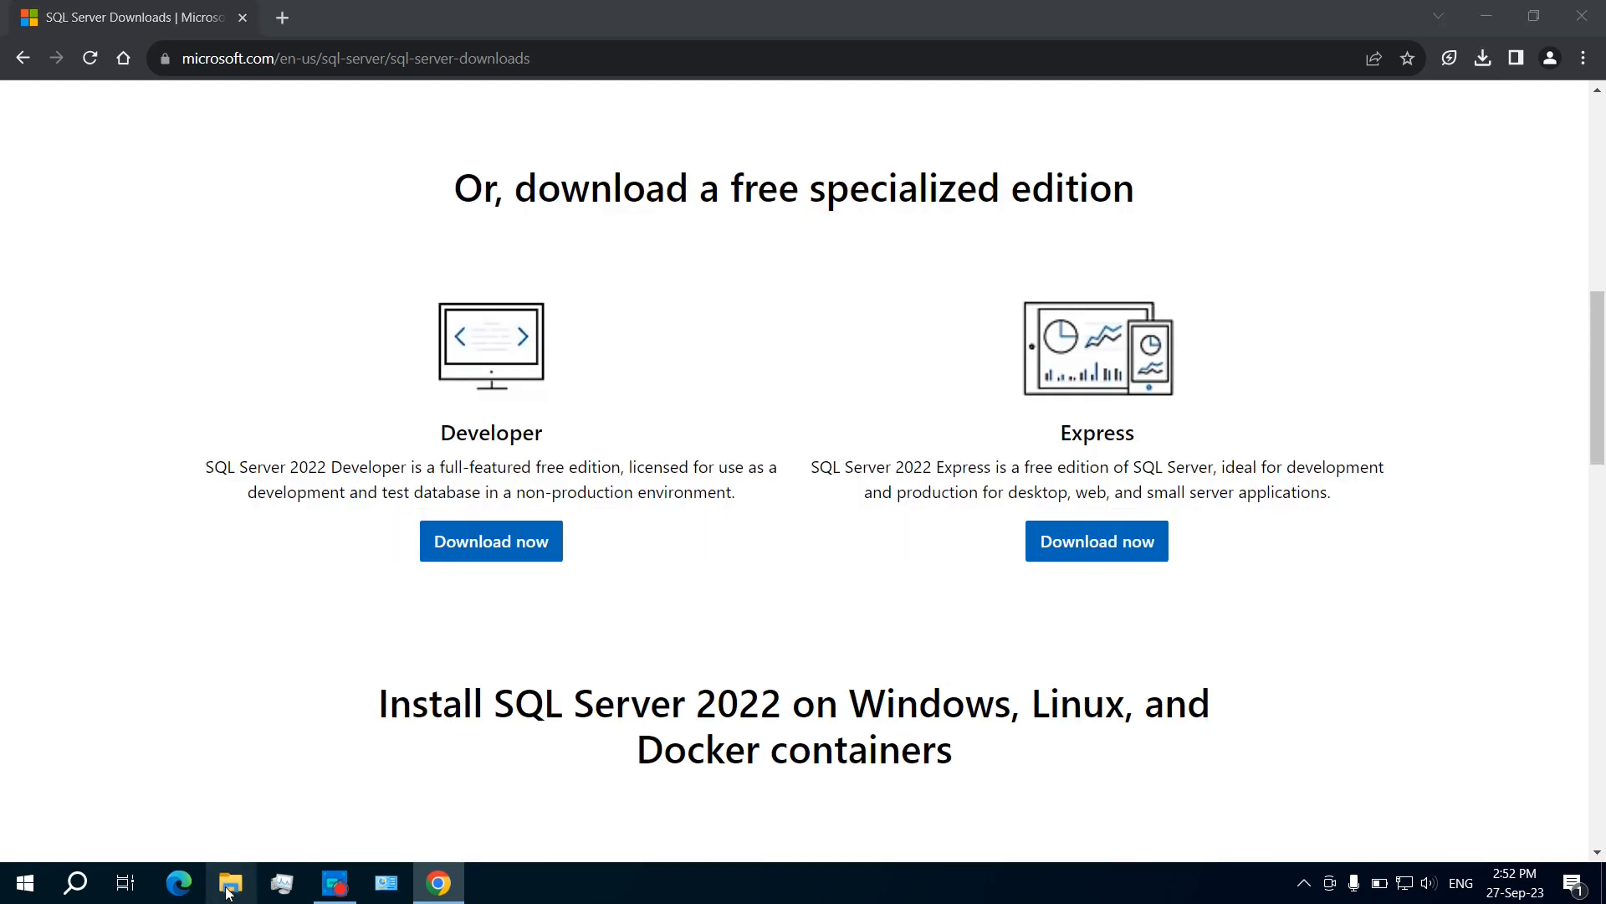
{"action": "left_click", "coordinate": [304, 308]}
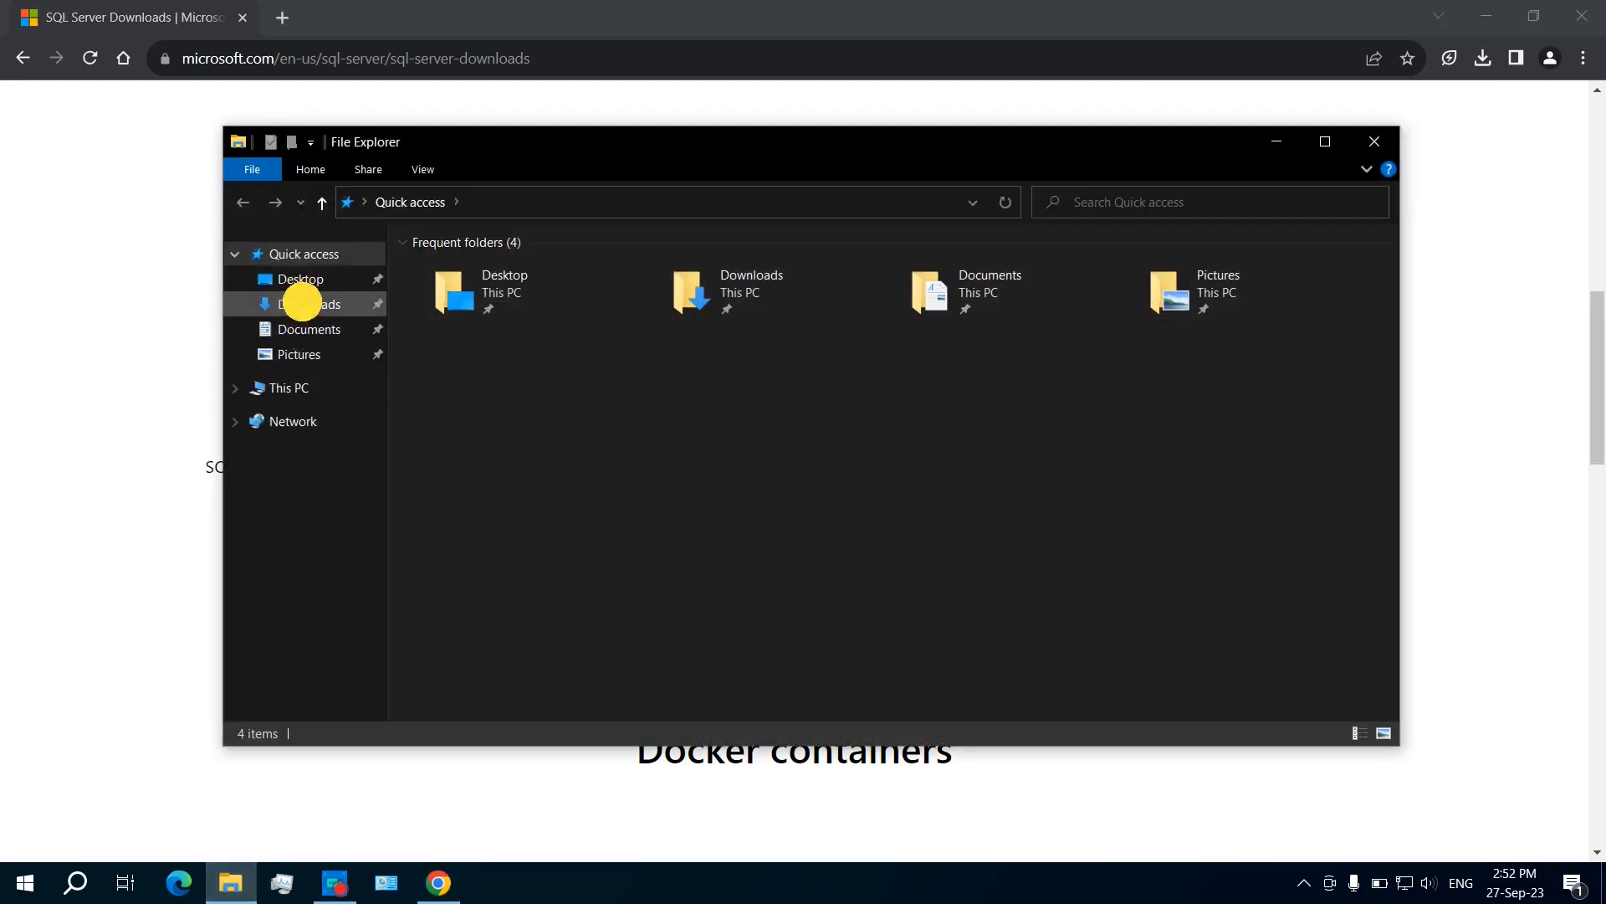
{"action": "left_click", "coordinate": [460, 437]}
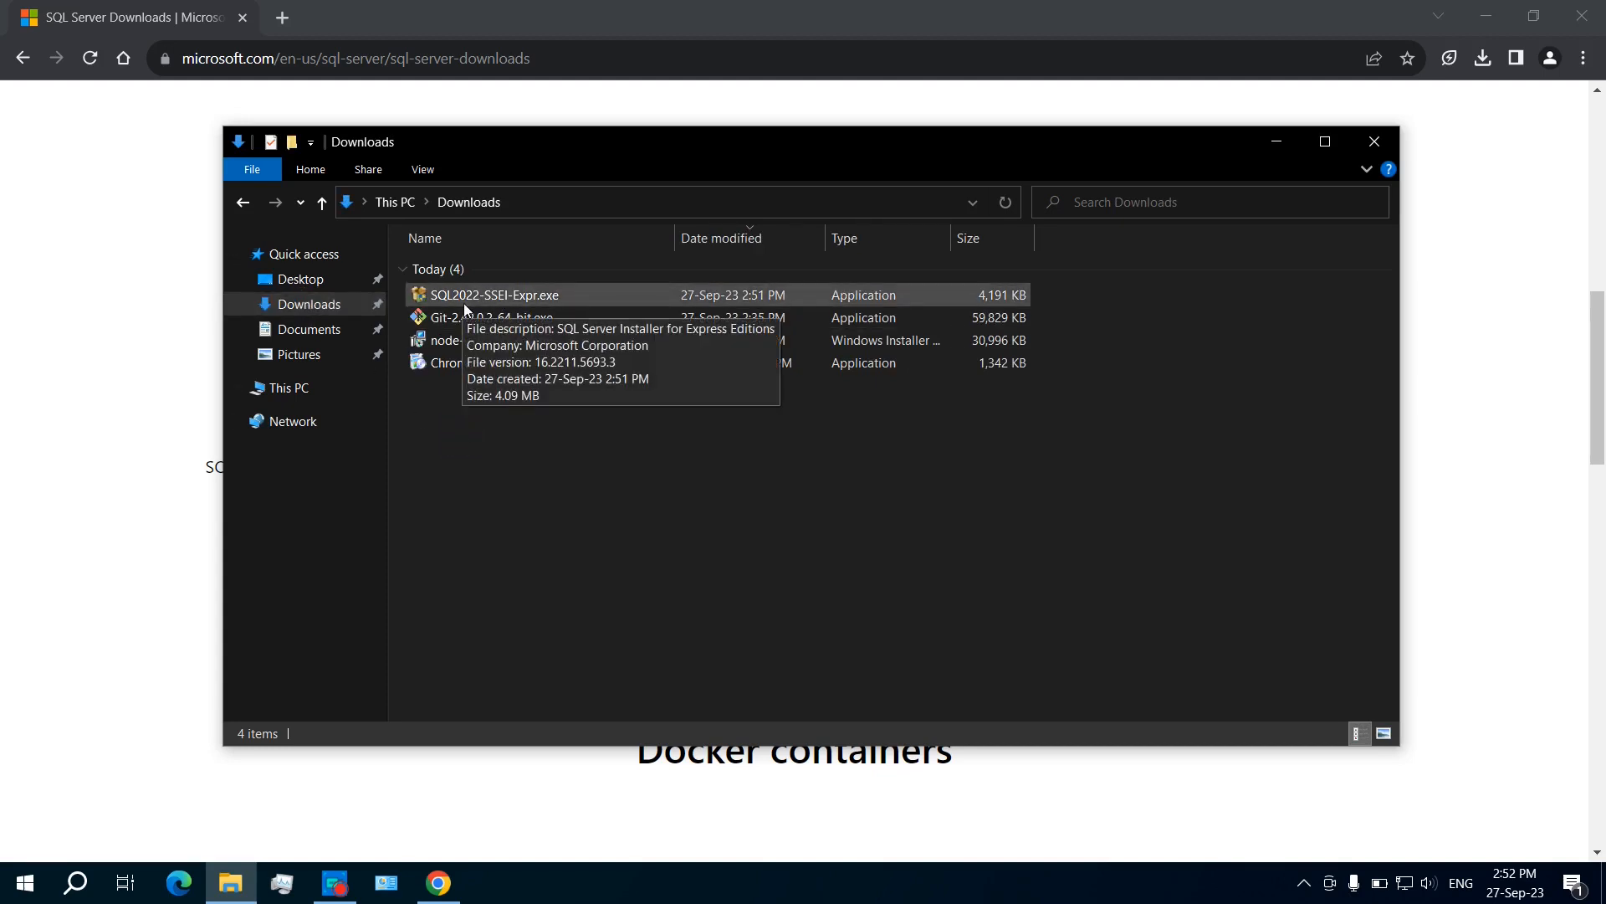
{"action": "left_click", "coordinate": [519, 298]}
{"action": "double_click", "coordinate": [520, 302]}
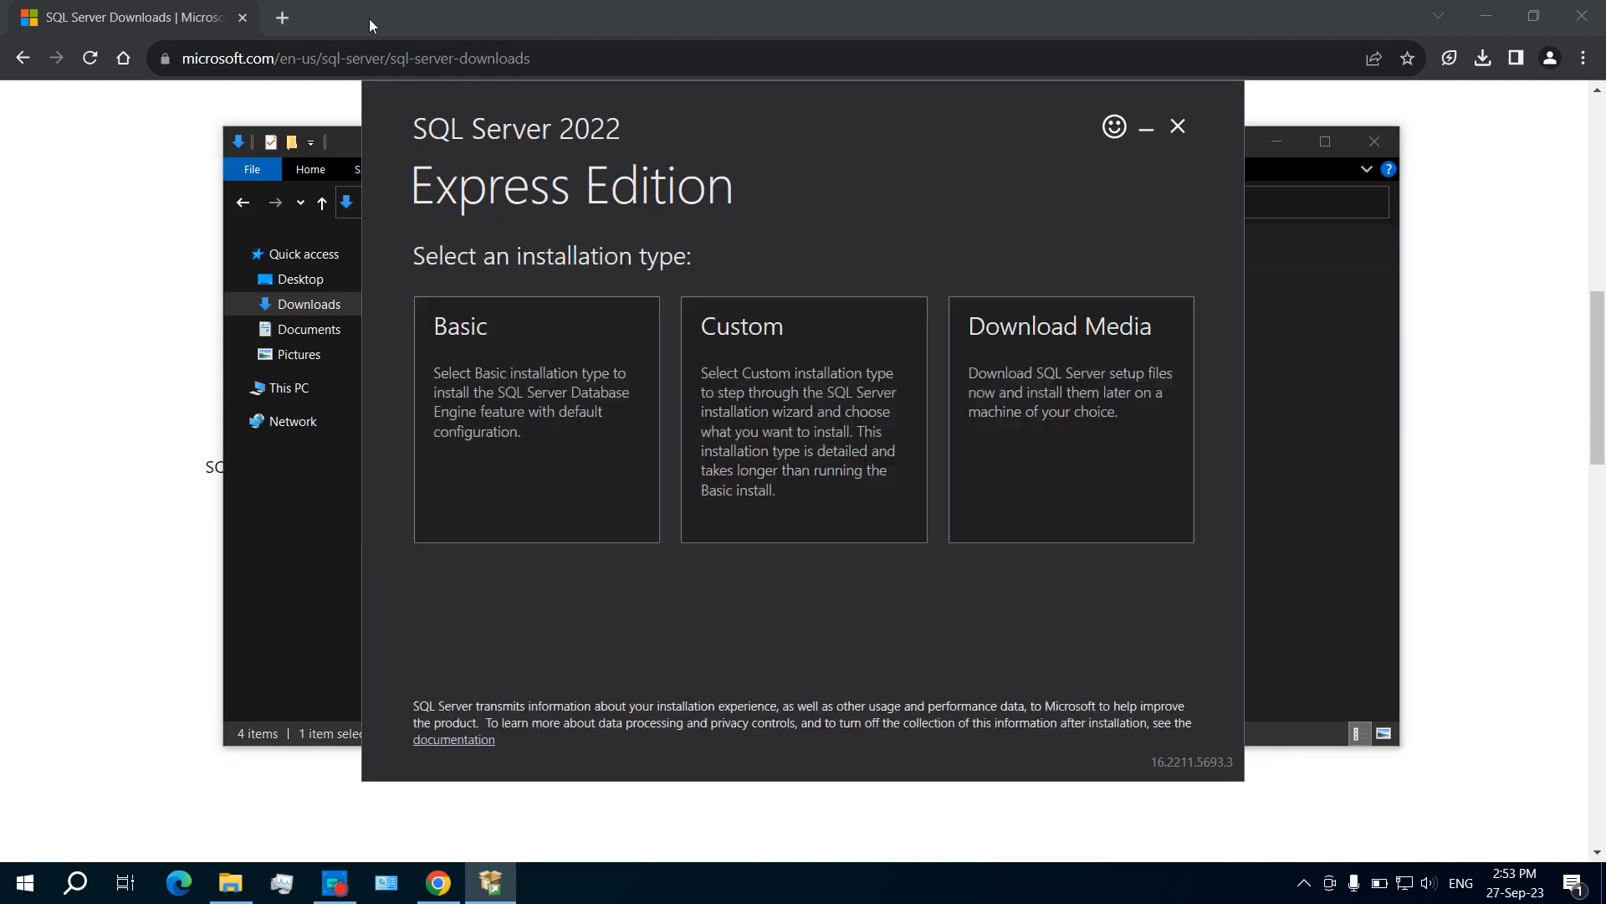
Step: Close Chrome and File Explorer, then pick Download Media with target C:\SQL2022
{"action": "left_click", "coordinate": [242, 17]}
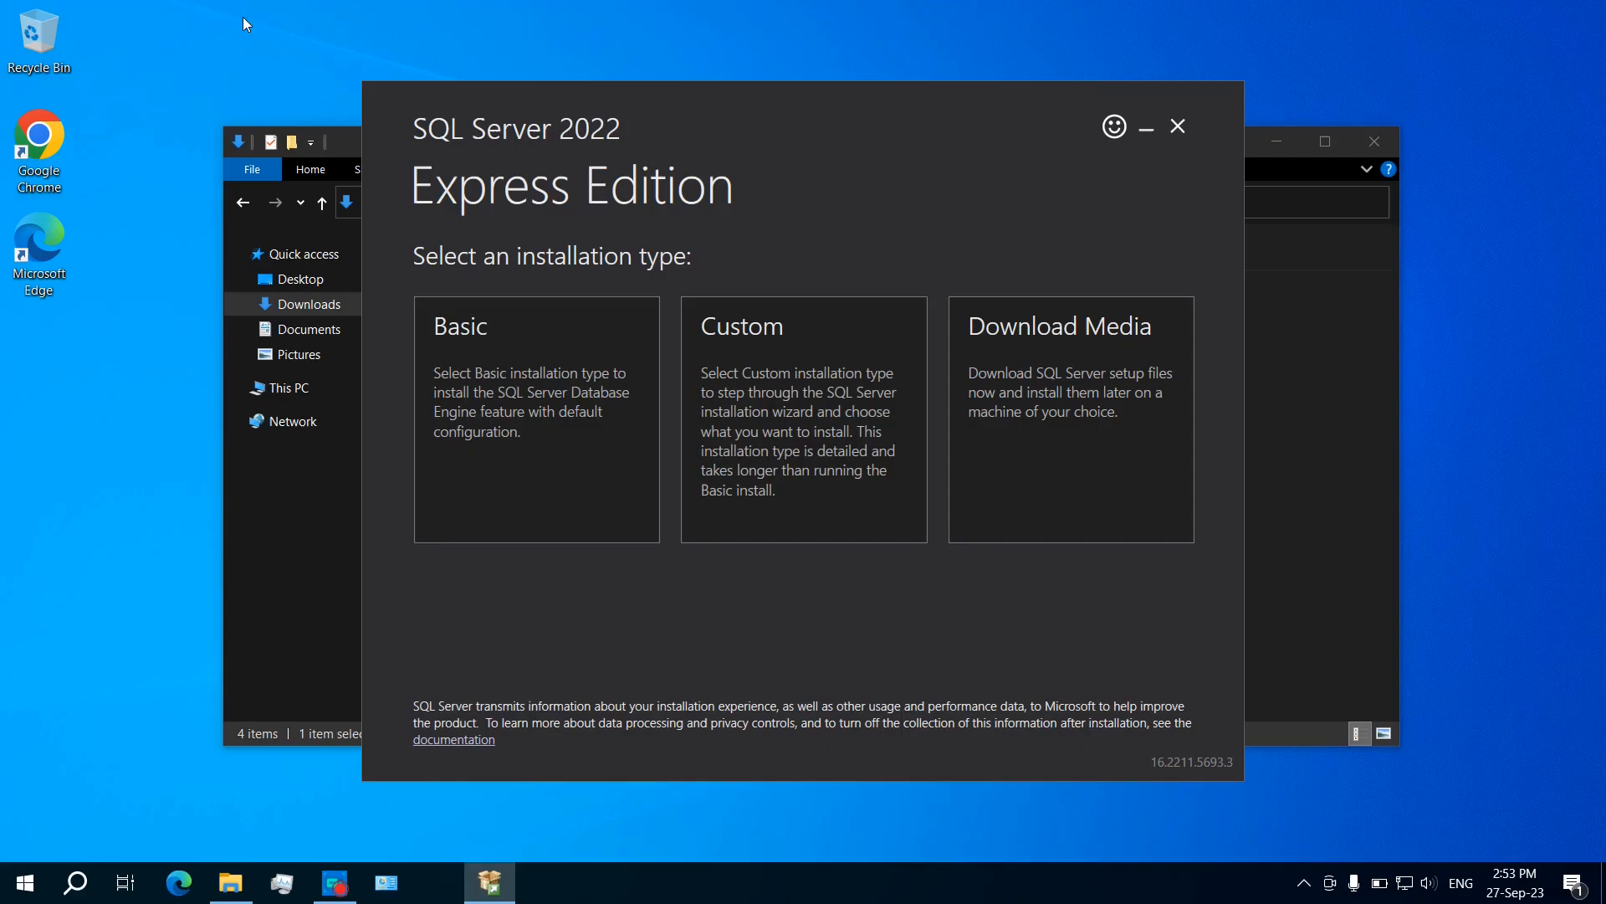
{"action": "left_click", "coordinate": [1291, 351]}
{"action": "left_click", "coordinate": [1374, 141]}
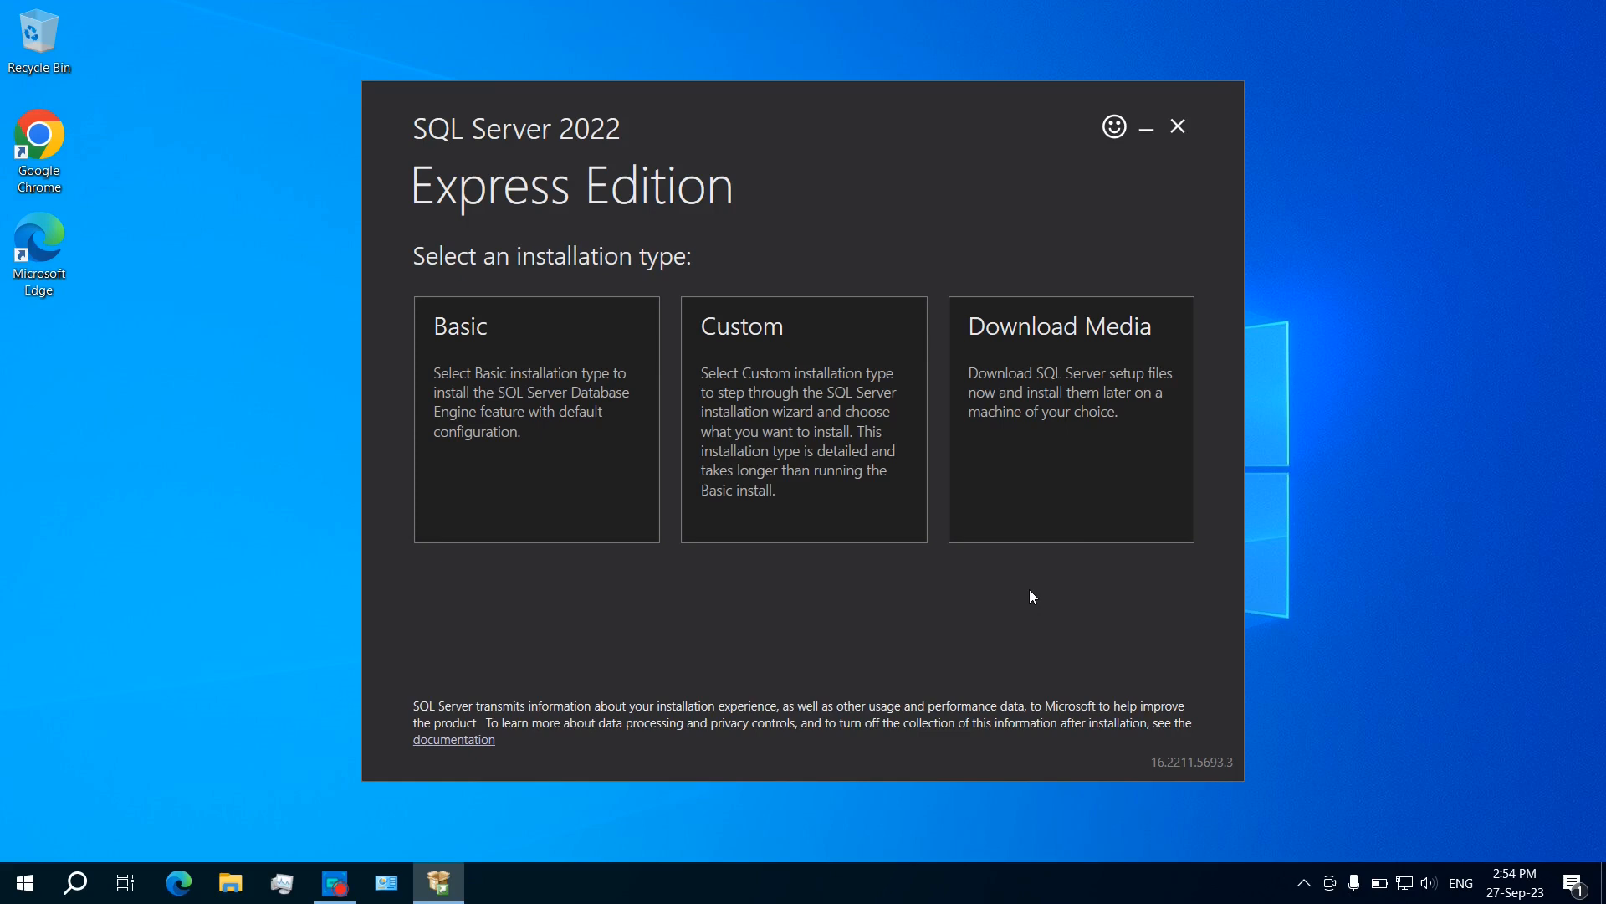
{"action": "left_click", "coordinate": [824, 530]}
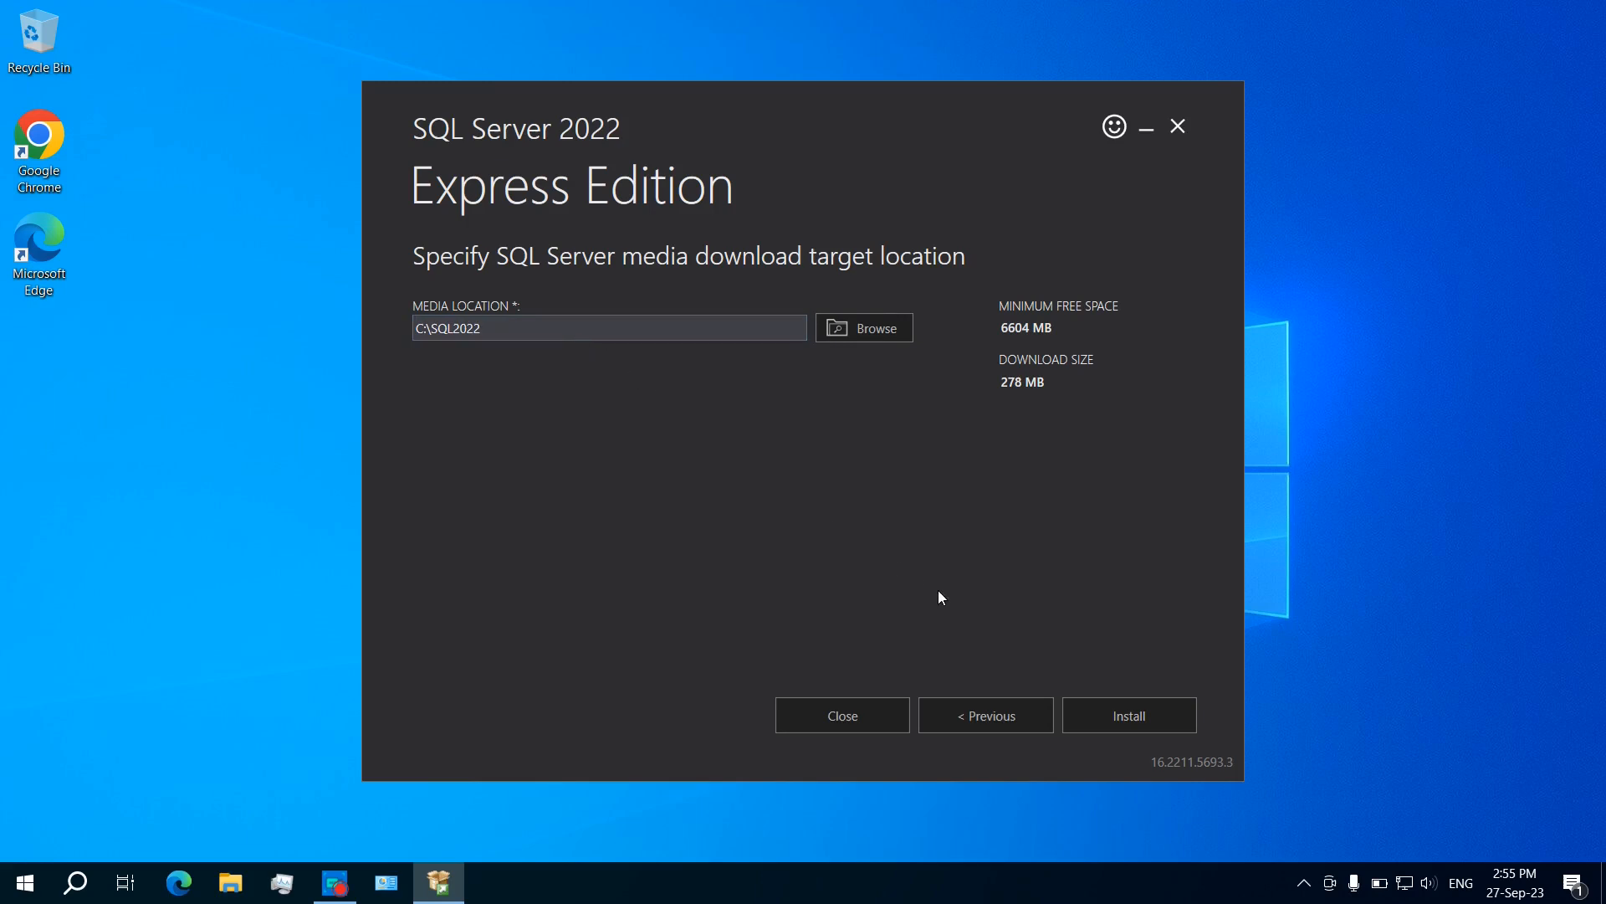
Step: Start the 278 MB package download and maximize the resulting Installation Center
{"action": "left_click", "coordinate": [1128, 724]}
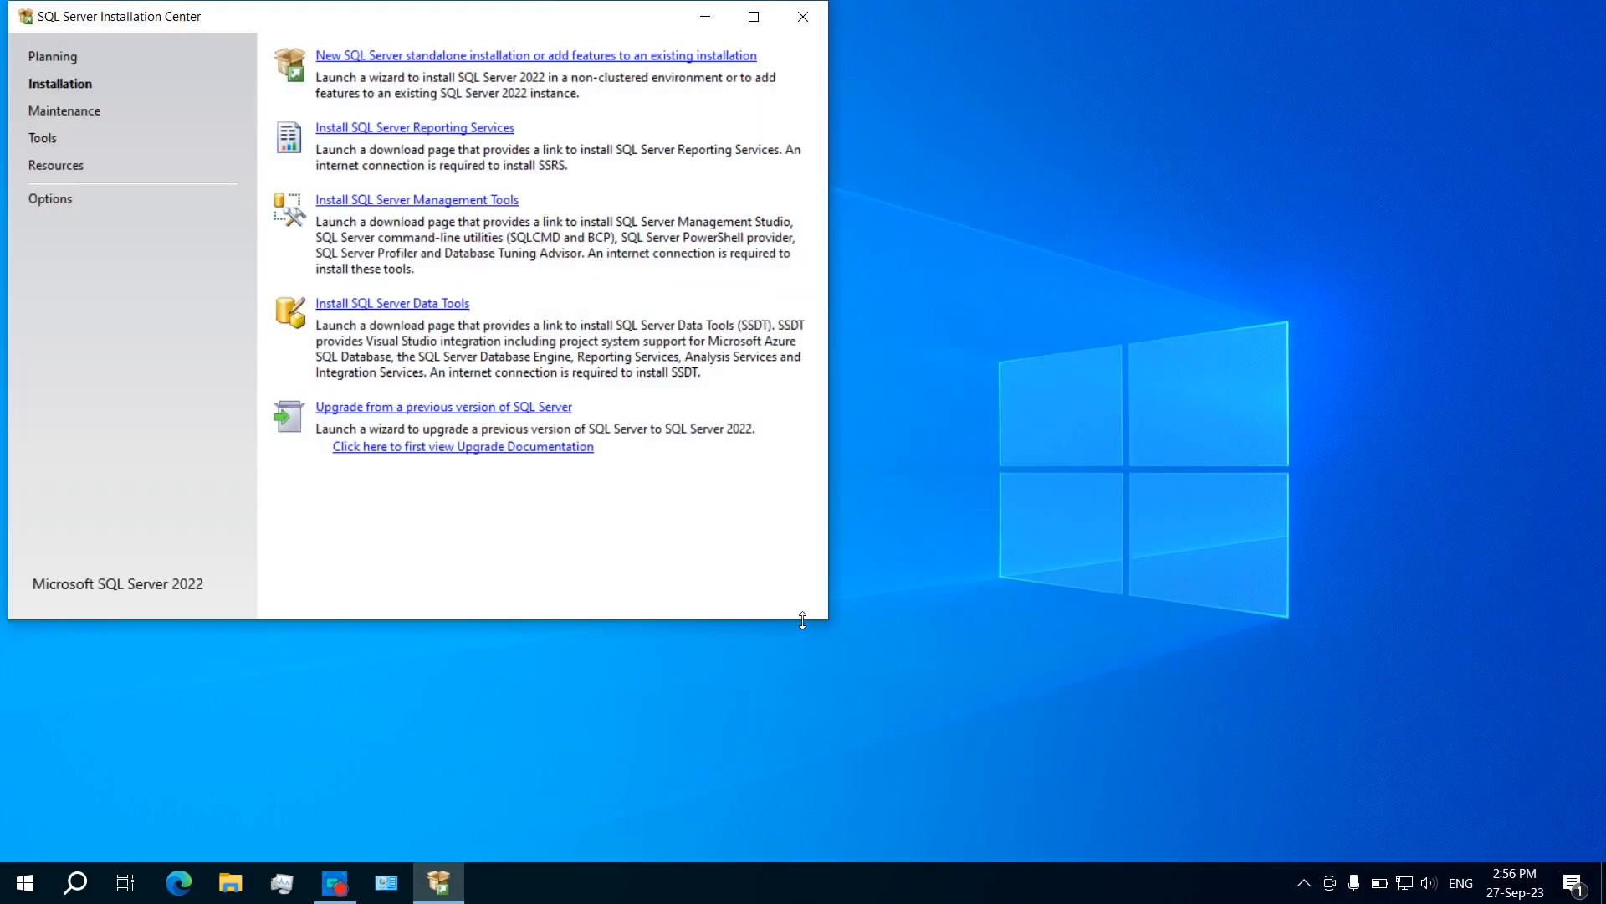
{"action": "left_click", "coordinate": [758, 14]}
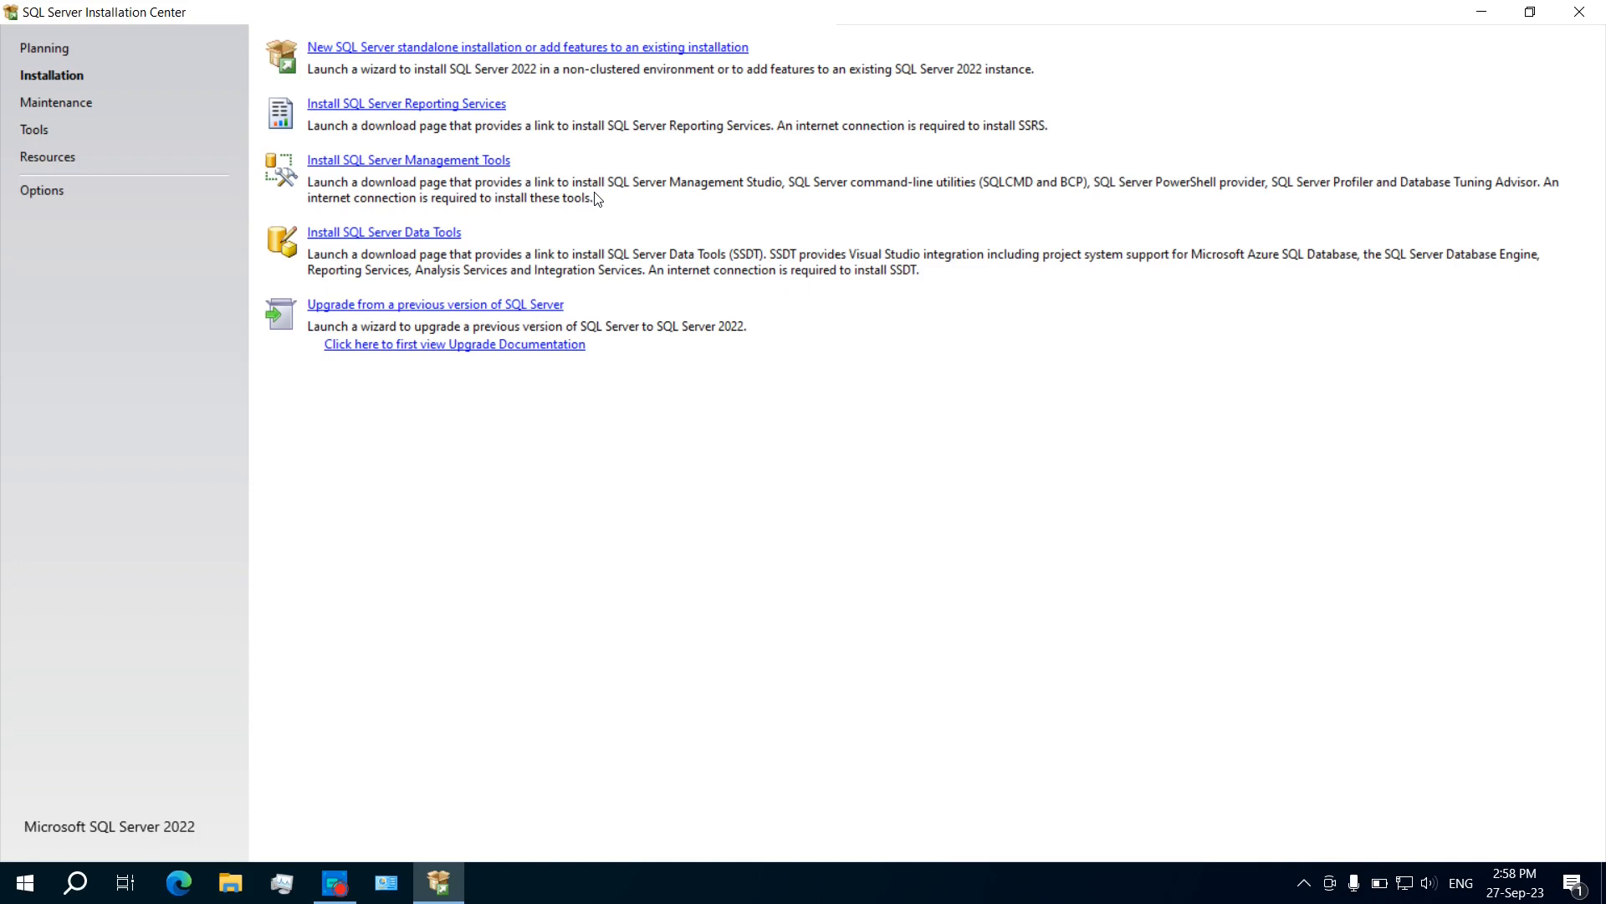
Step: Start a new standalone SQL Server installation and accept the license terms
{"action": "left_click", "coordinate": [525, 48]}
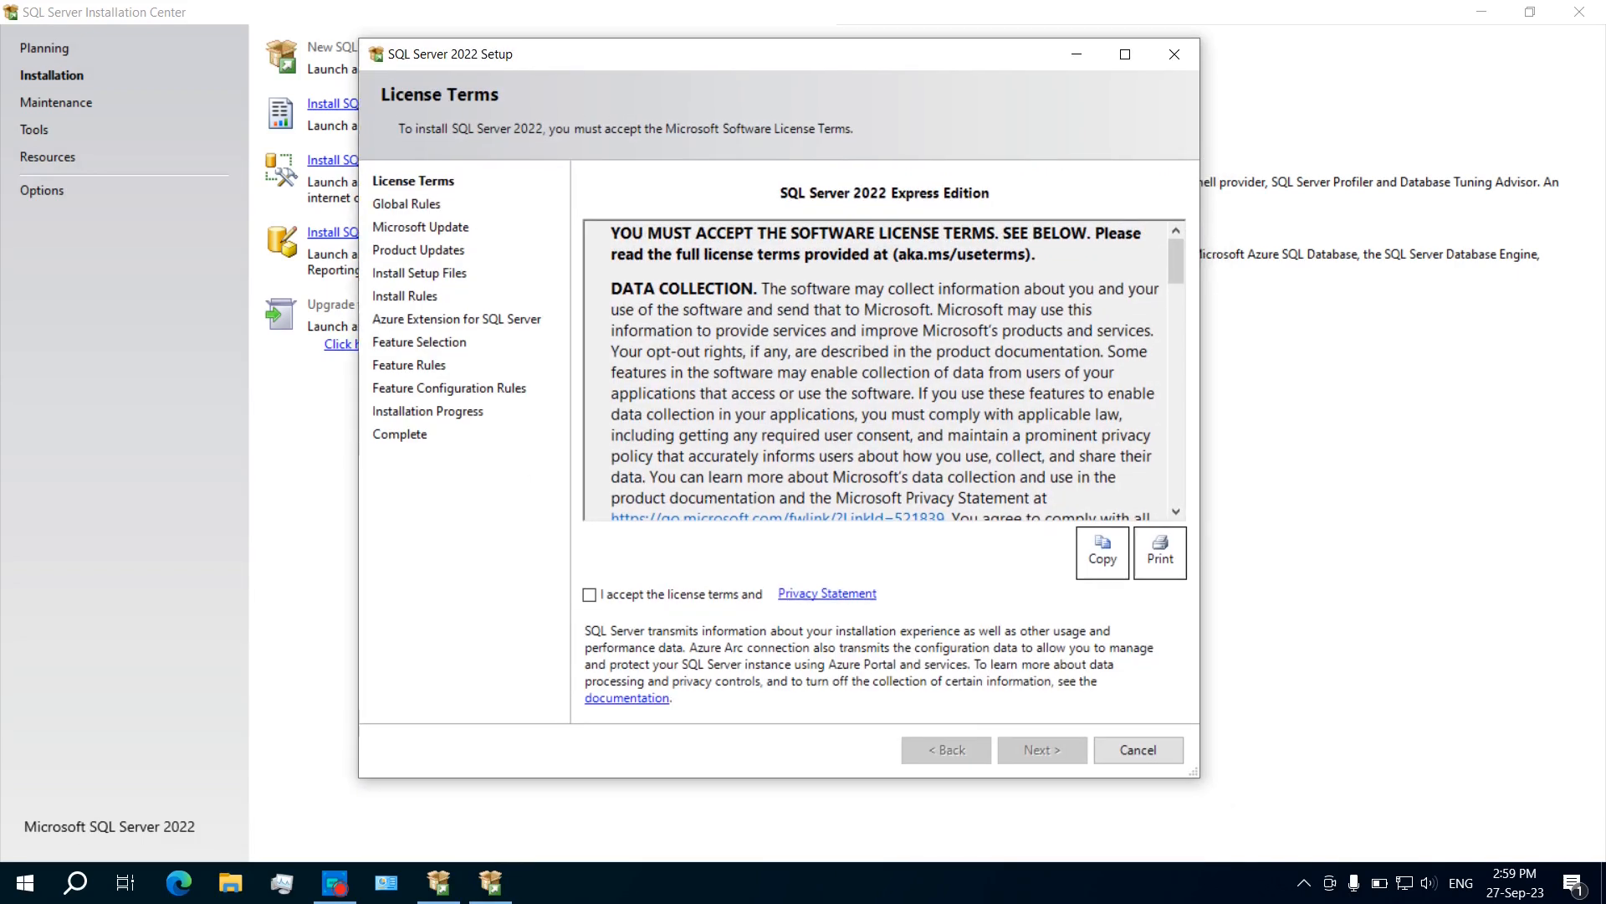
{"action": "left_click", "coordinate": [589, 594]}
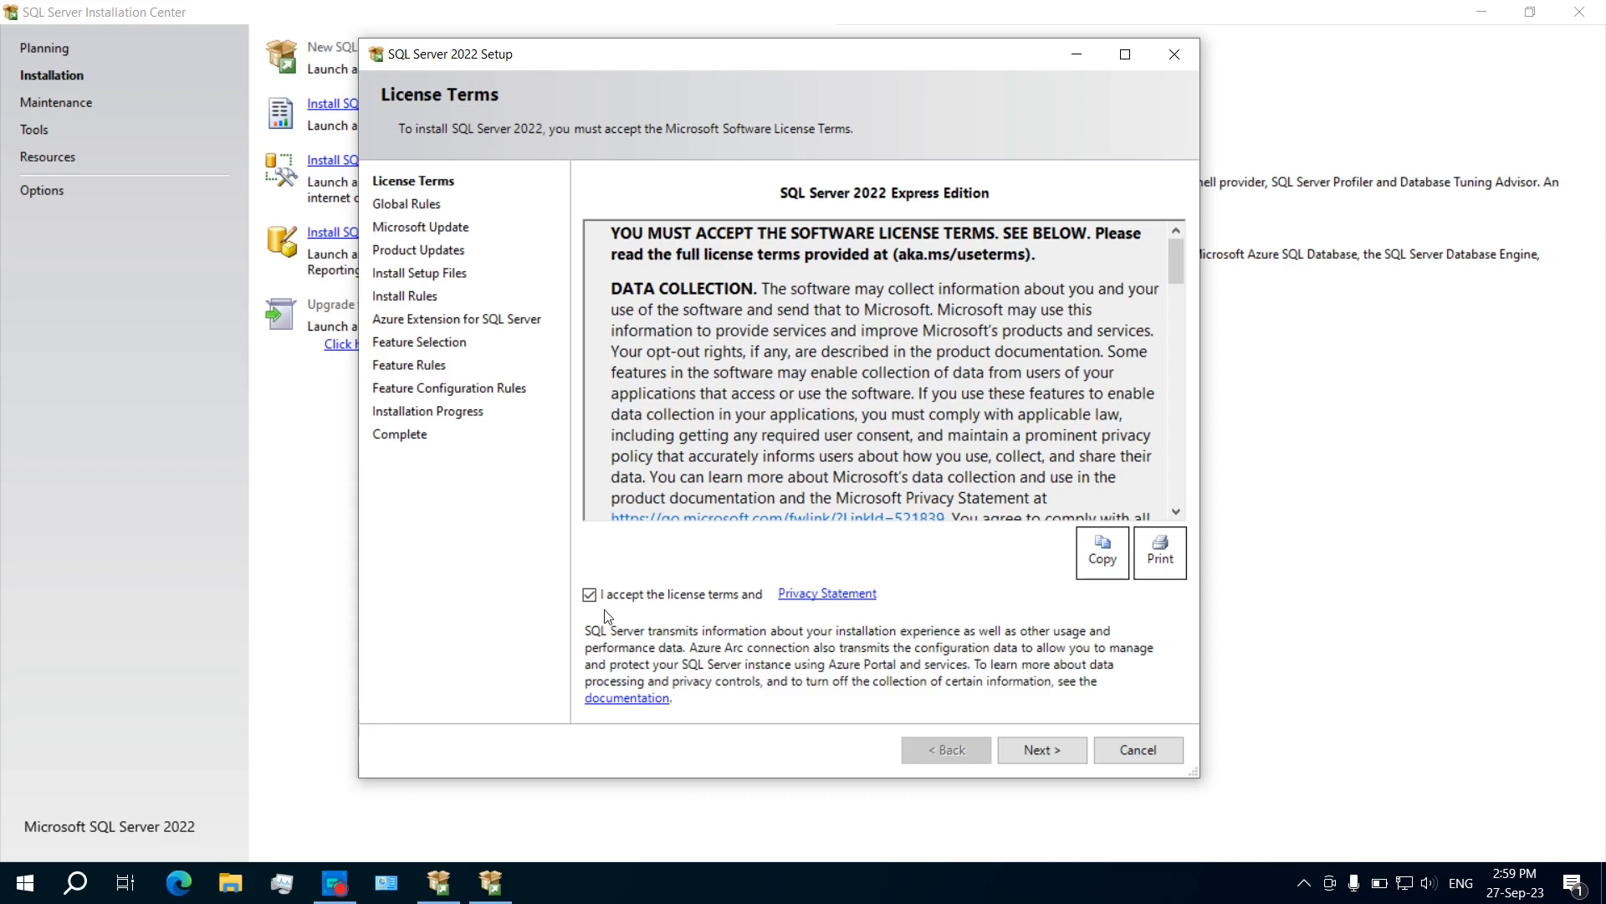
{"action": "left_click", "coordinate": [1046, 750]}
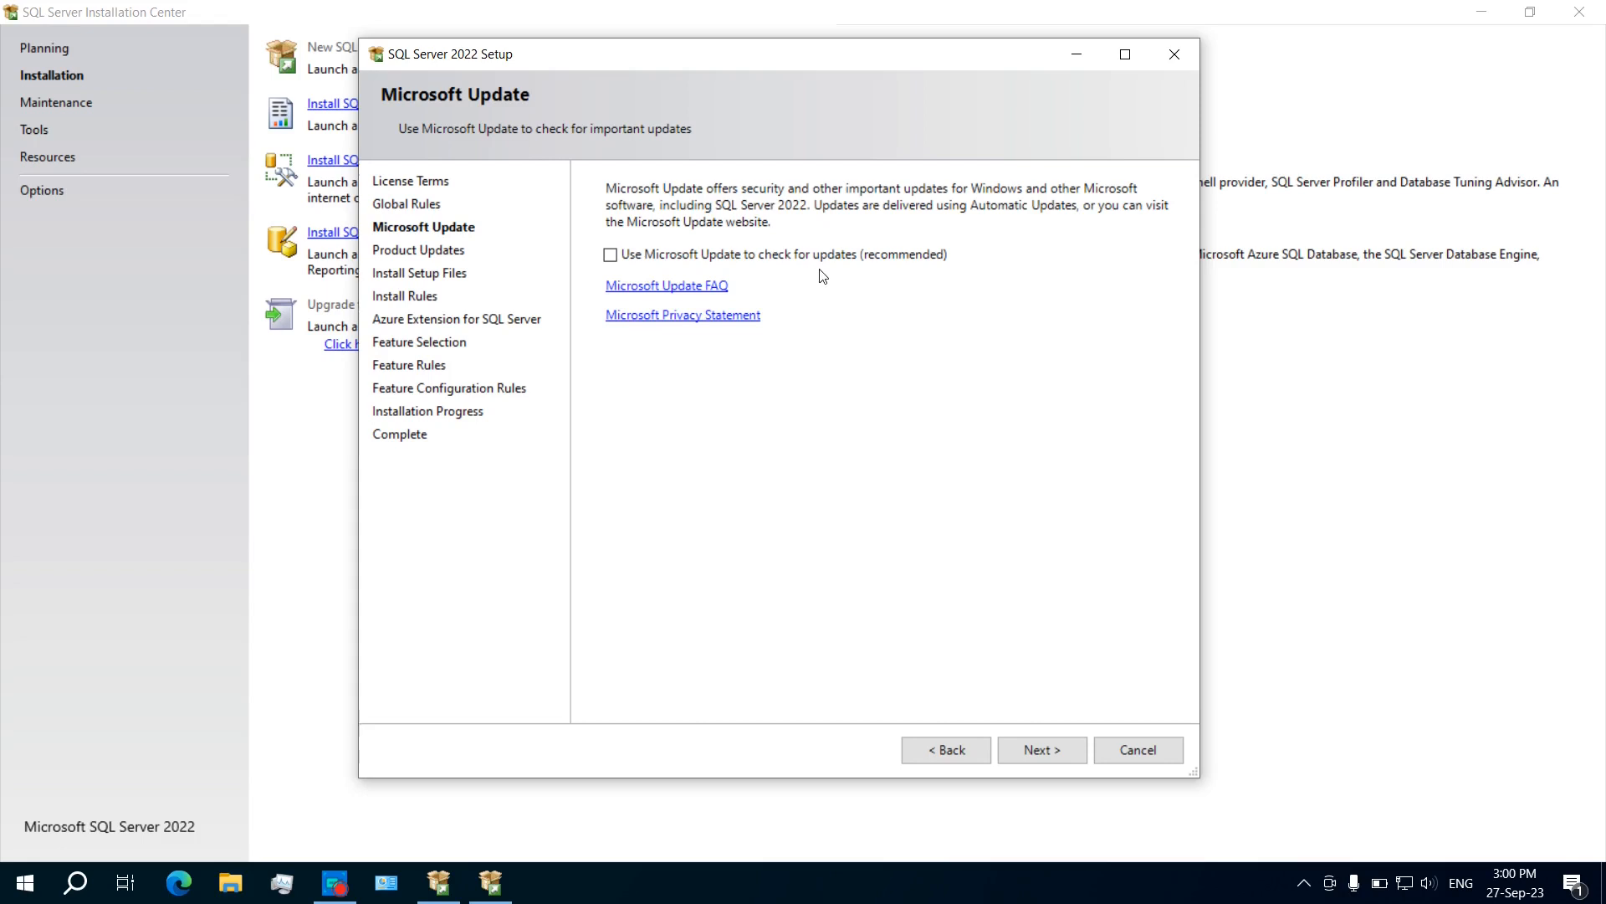
Step: Enable Microsoft Update, pass the install rules, and leave the Azure Extension unchecked
{"action": "left_click", "coordinate": [612, 256]}
{"action": "left_click", "coordinate": [1042, 750]}
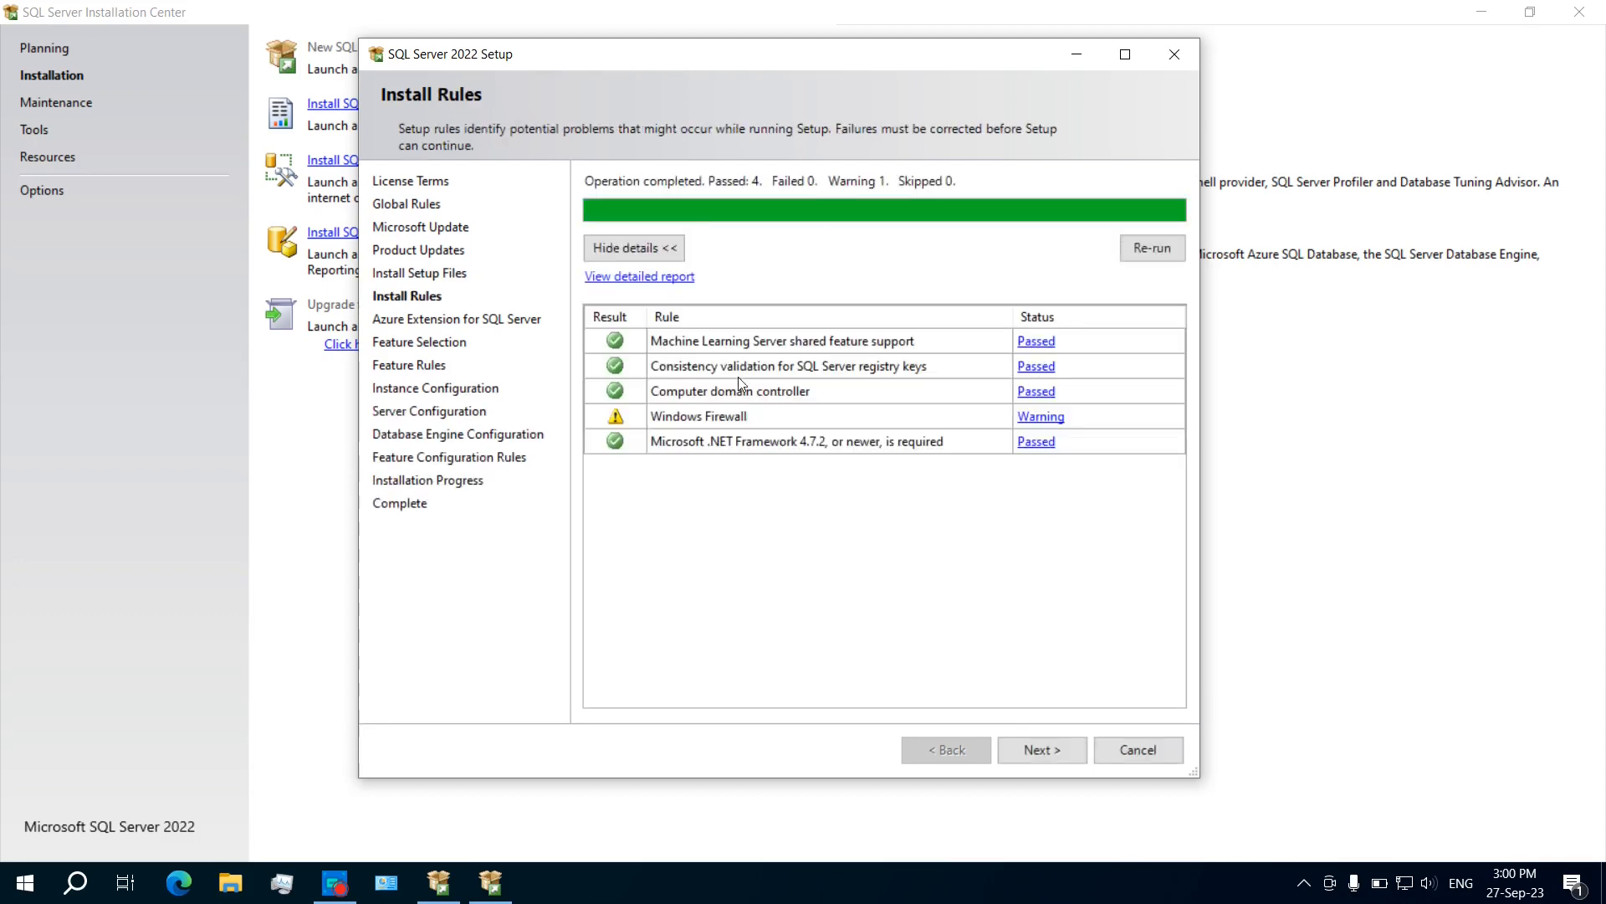
{"action": "left_click", "coordinate": [1044, 749]}
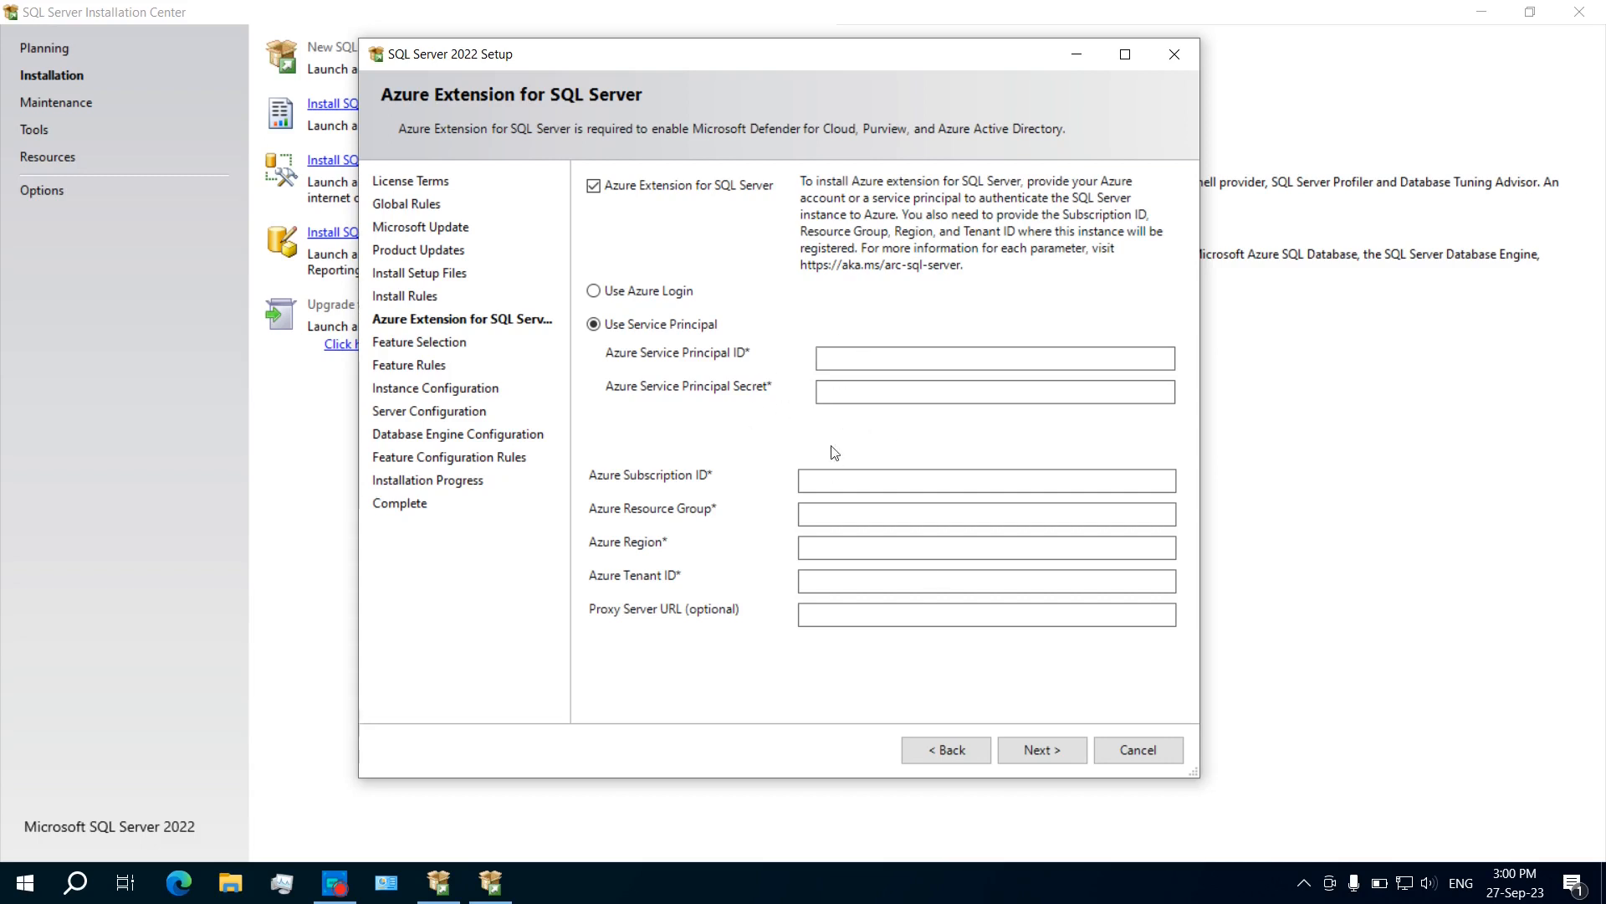
{"action": "left_click", "coordinate": [594, 186]}
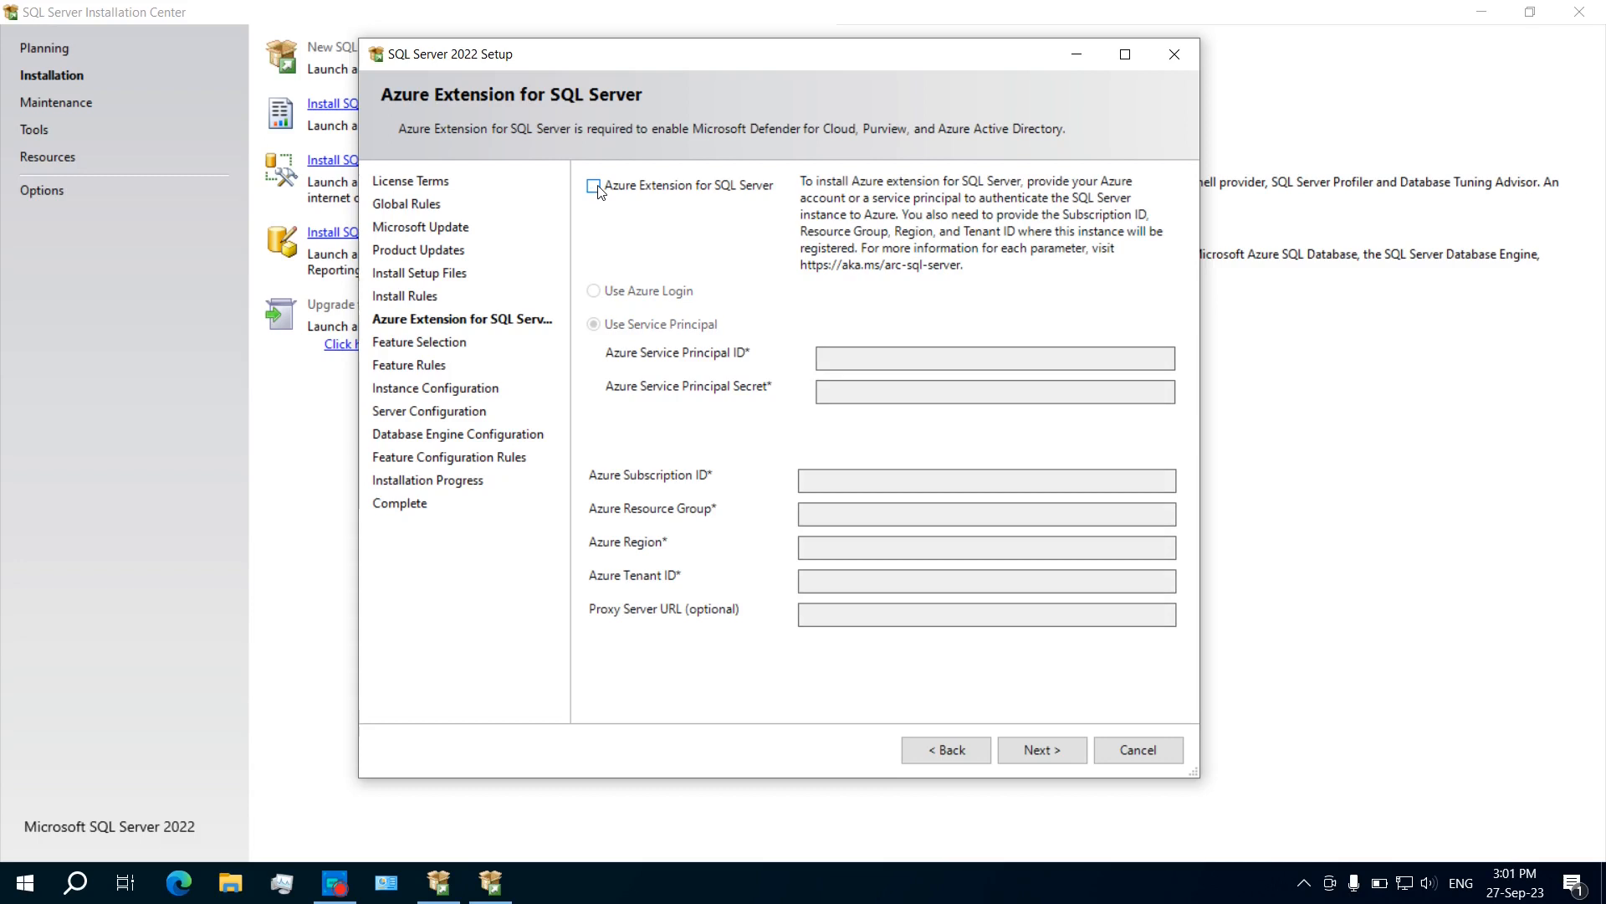
{"action": "left_click", "coordinate": [1037, 747]}
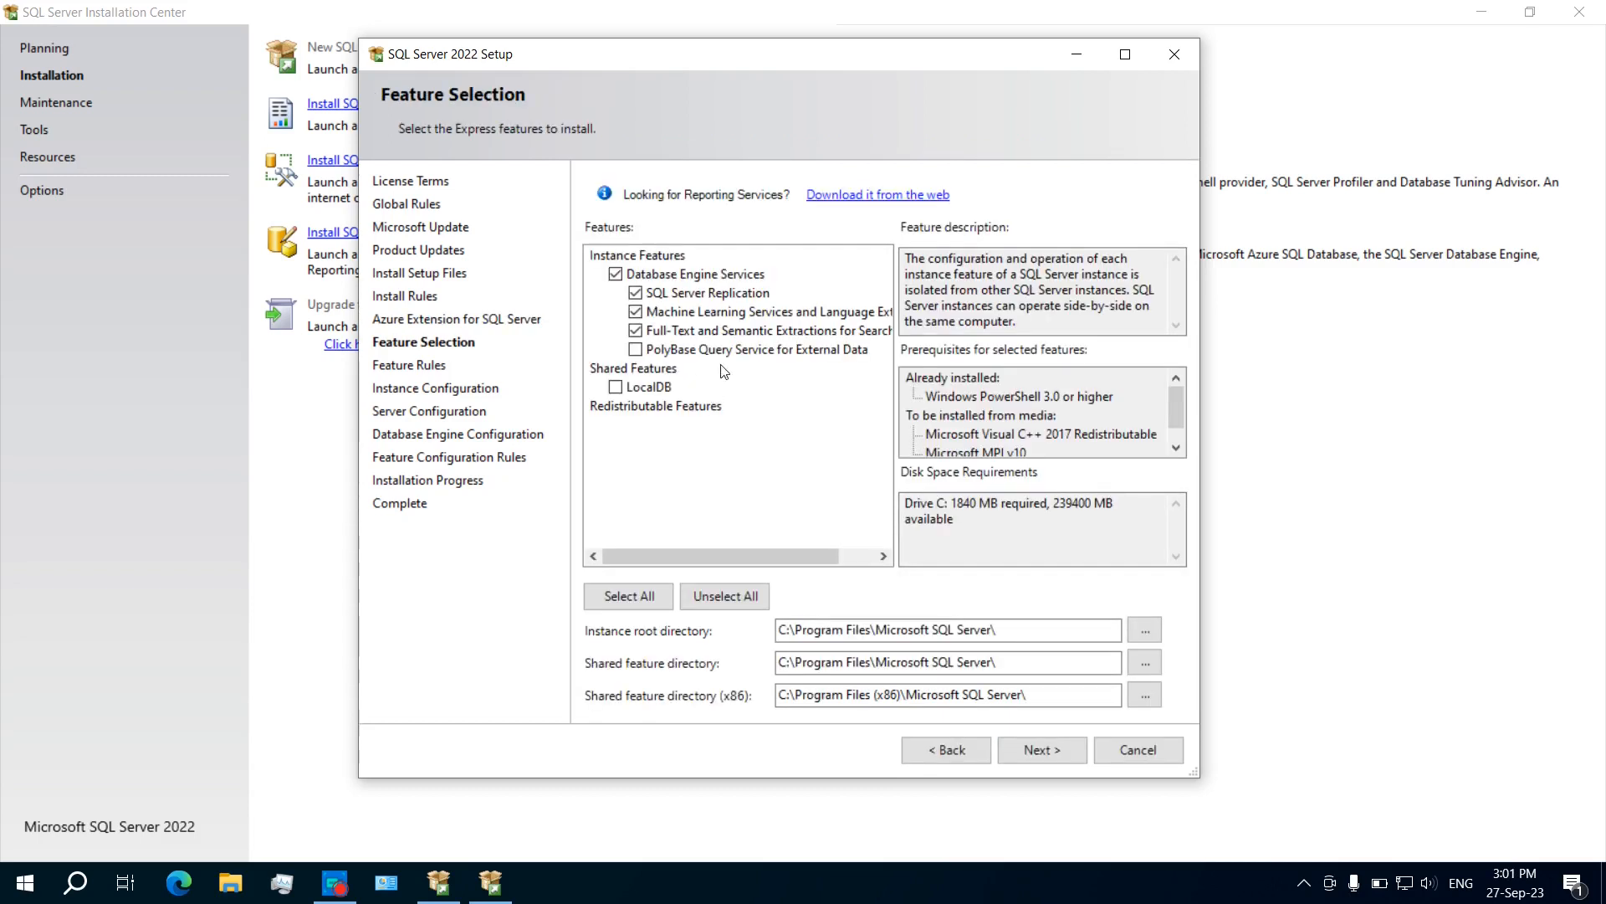
Step: Uncheck Machine Learning Services, keep Replication and Full-Text Search, and accept the features
{"action": "left_click", "coordinate": [723, 296]}
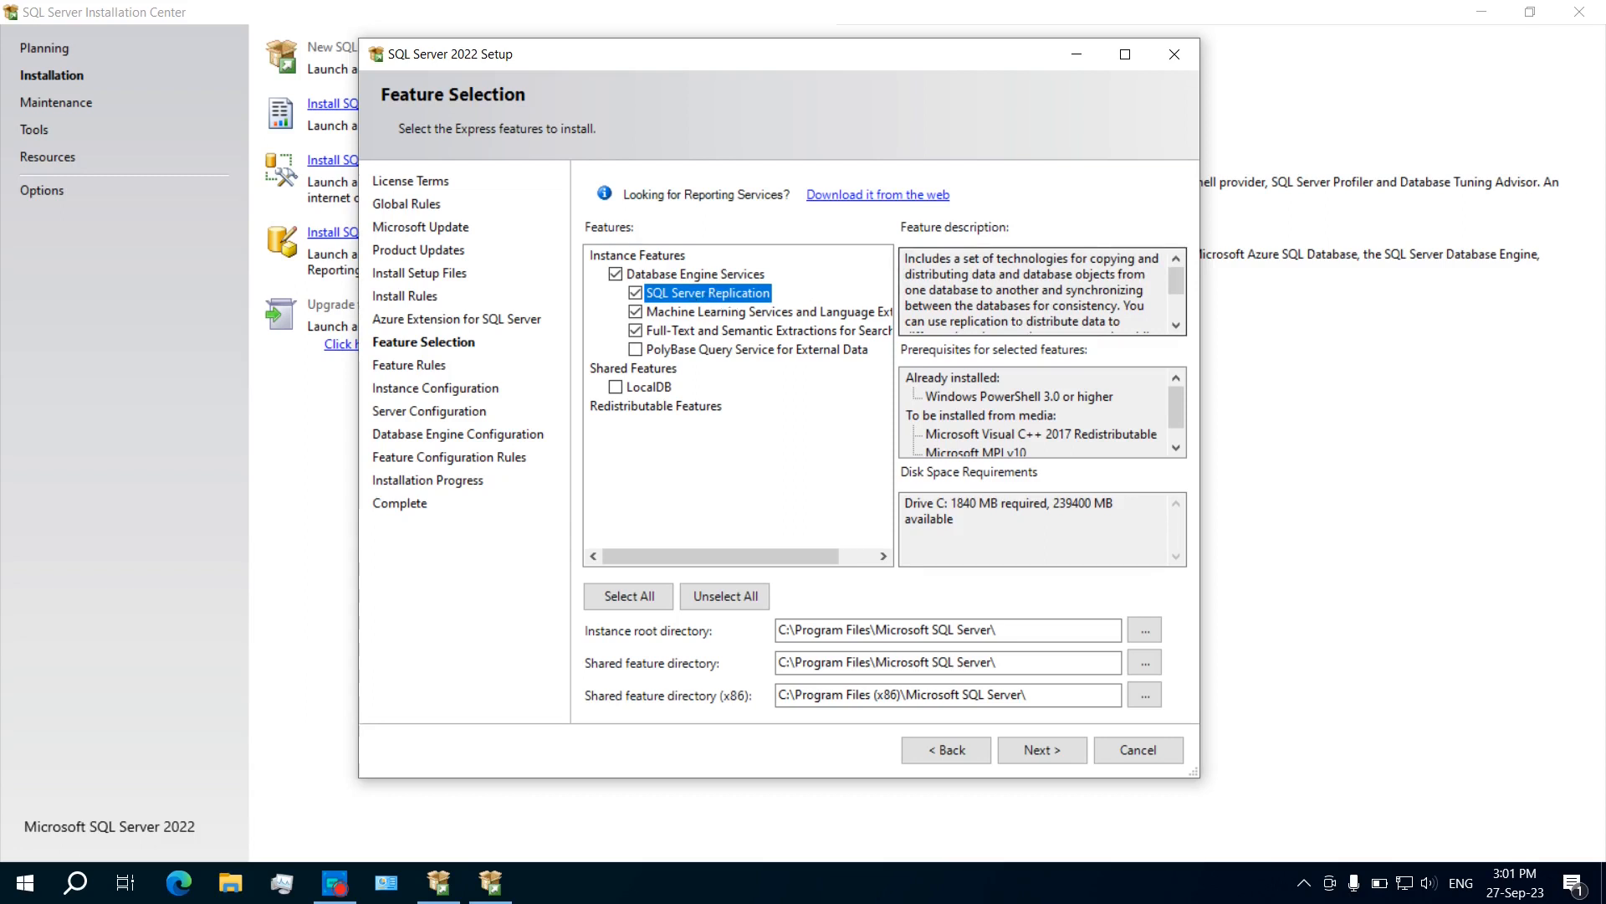
{"action": "key", "text": "Tab"}
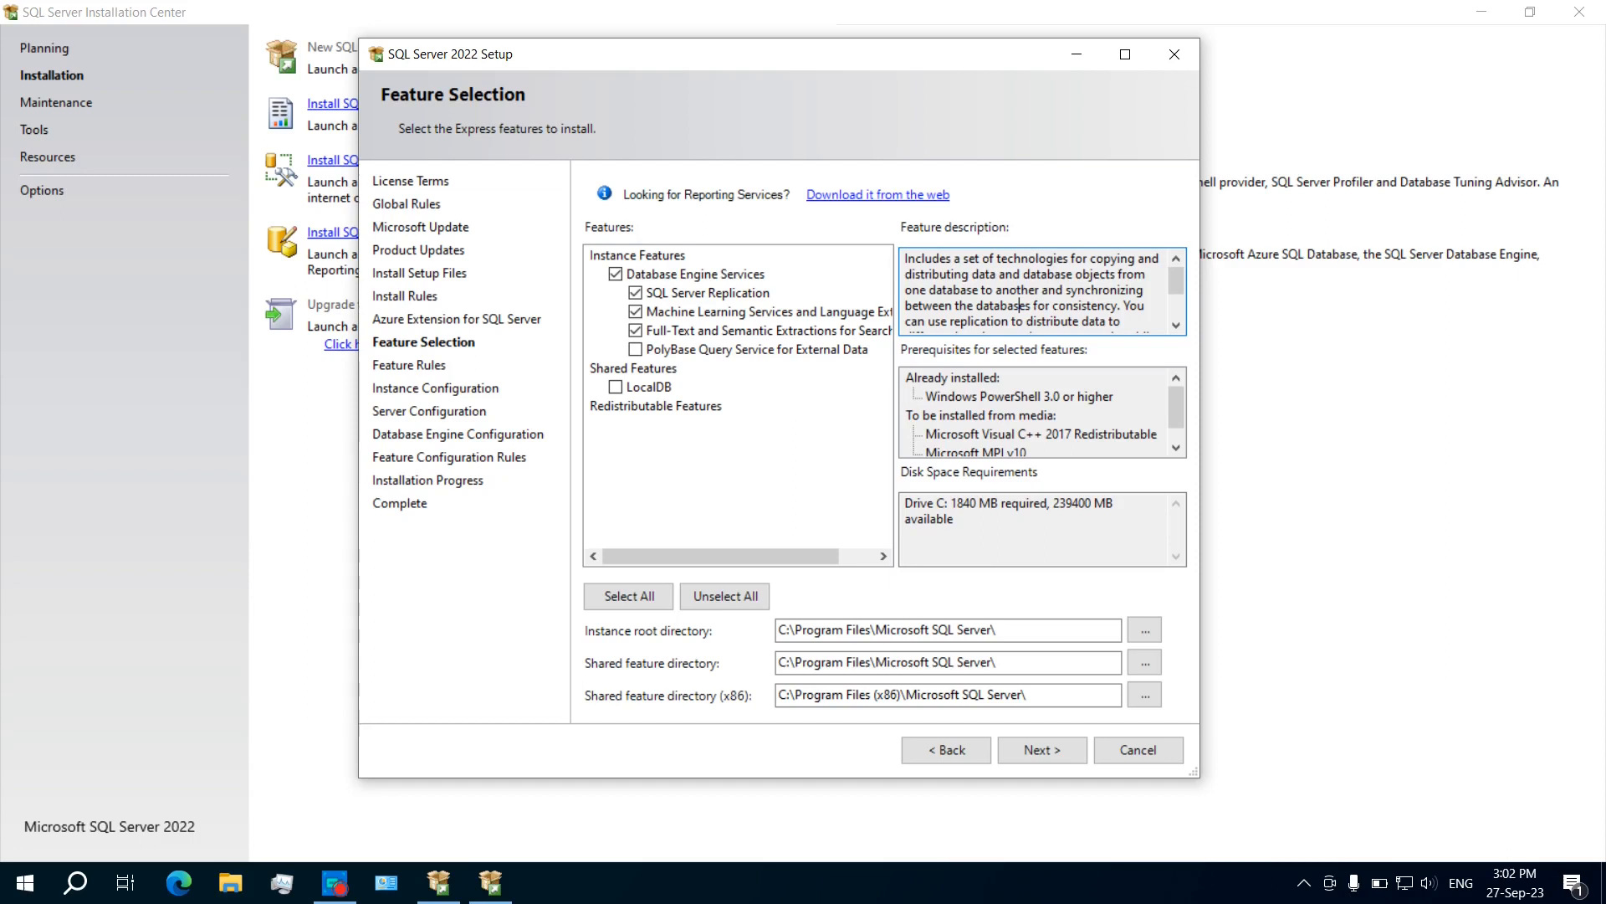
{"action": "scroll", "coordinate": [1019, 305], "scroll_direction": "down", "scroll_amount": 2}
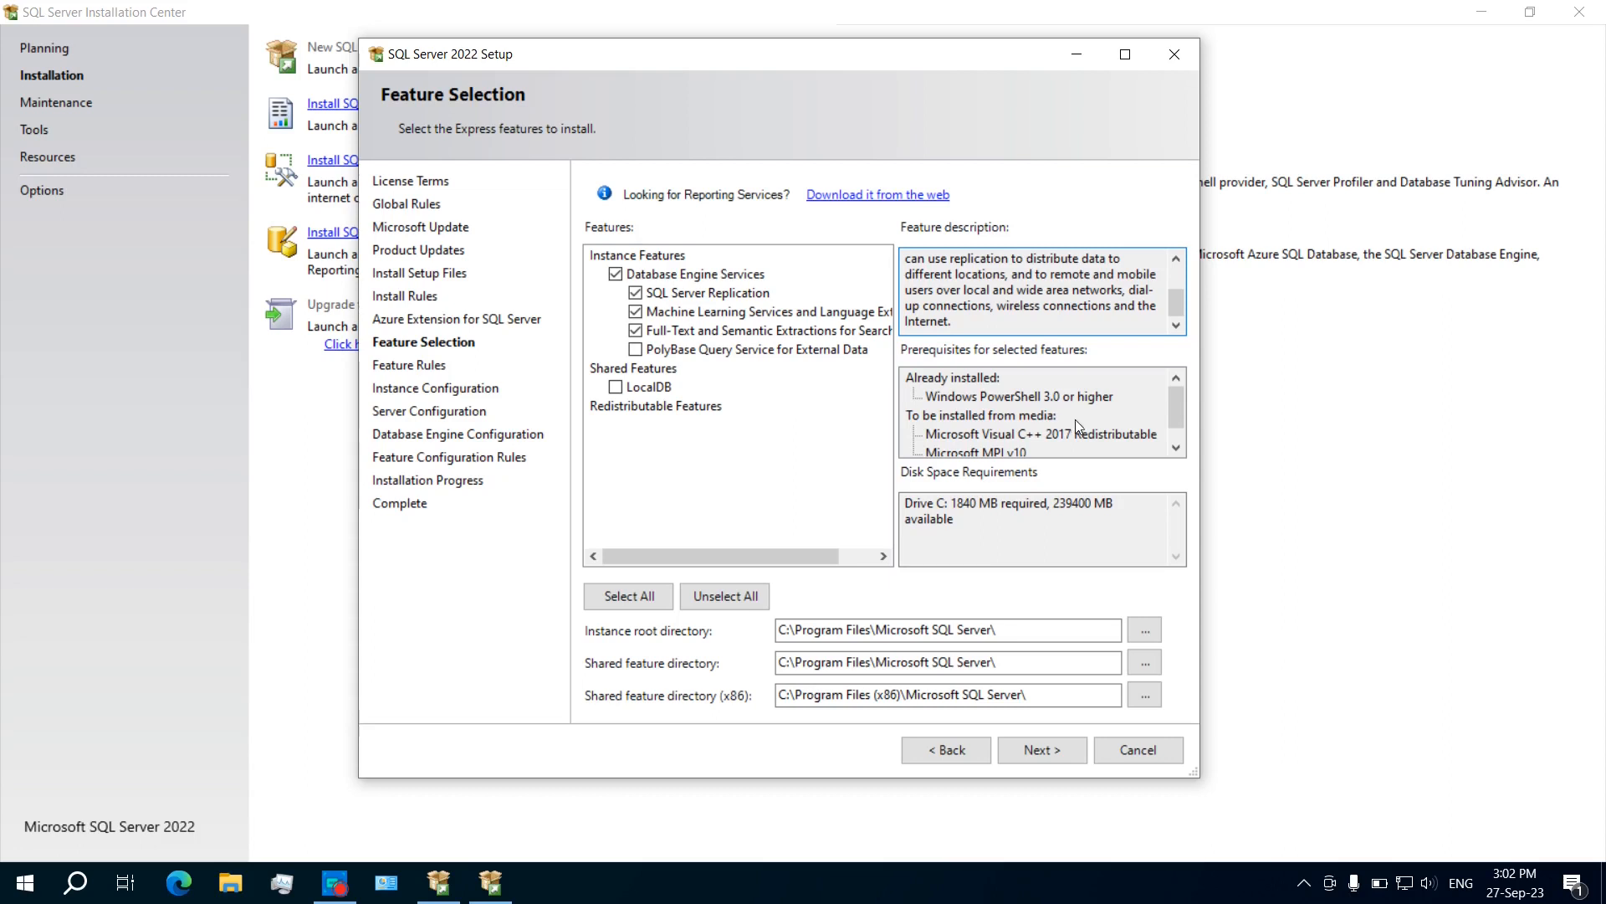
{"action": "scroll", "coordinate": [984, 431], "scroll_direction": "down", "scroll_amount": 1}
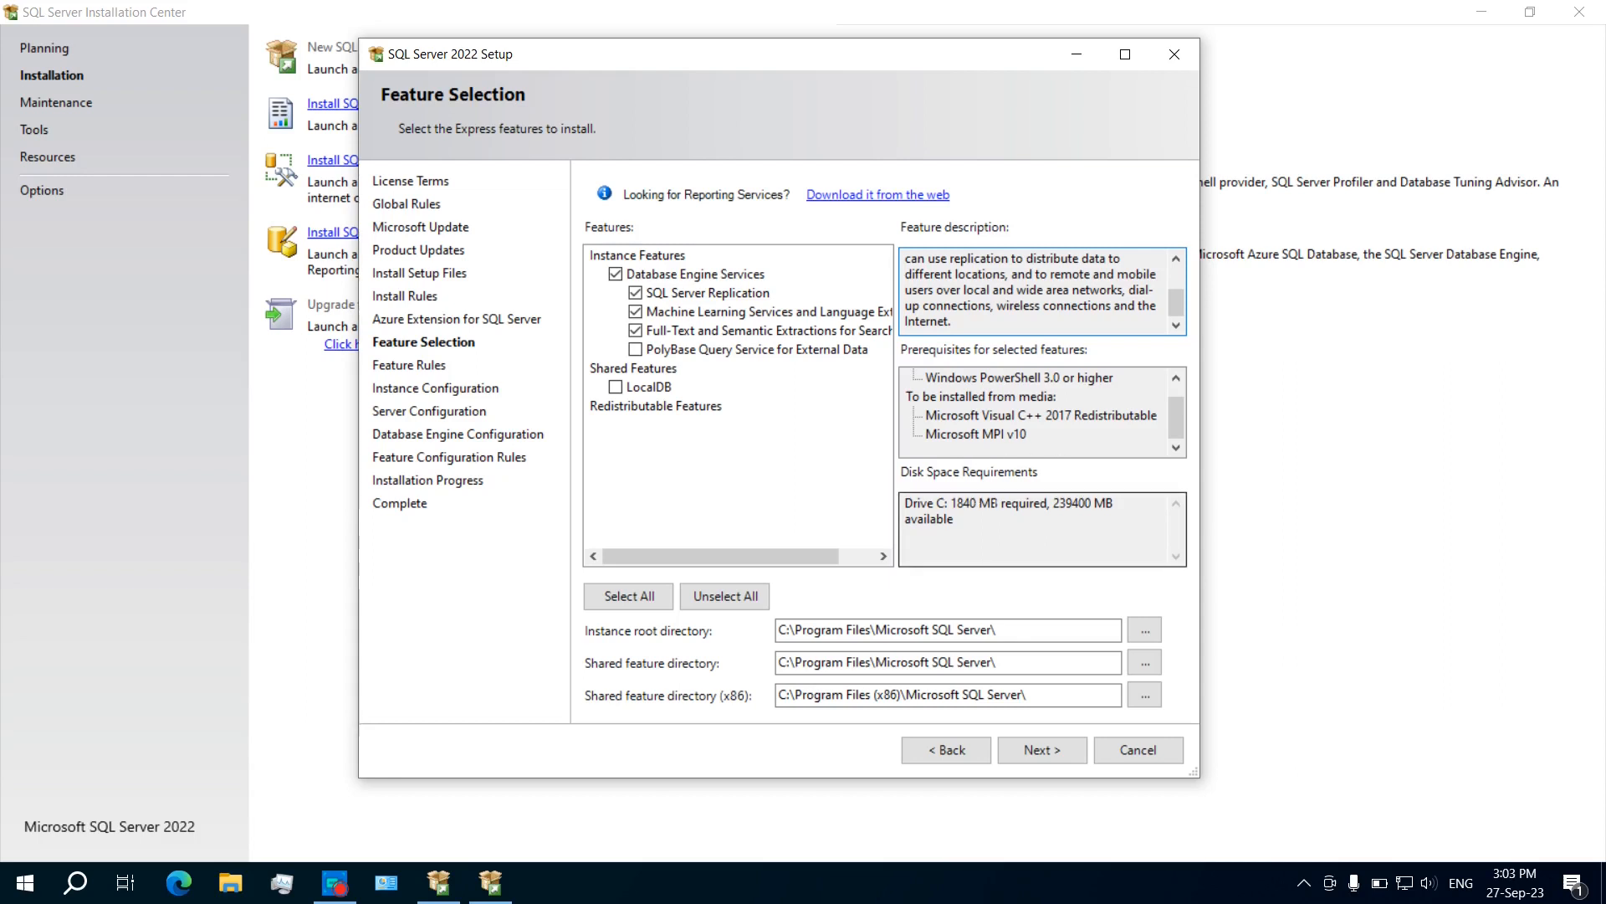
{"action": "left_click", "coordinate": [738, 313]}
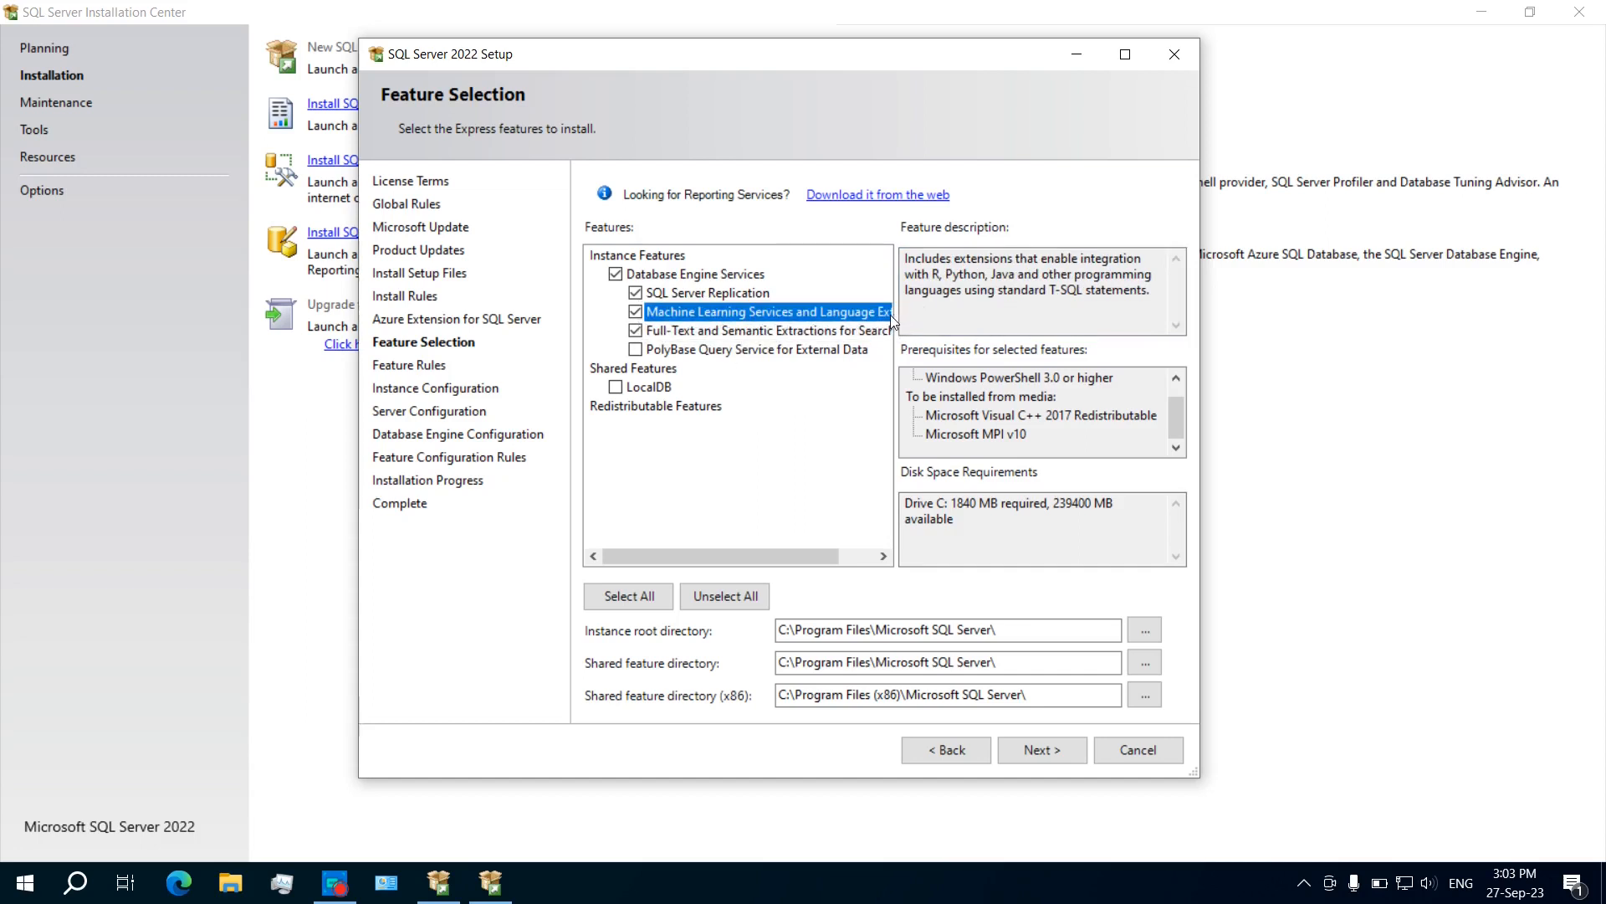
{"action": "left_click", "coordinate": [635, 312]}
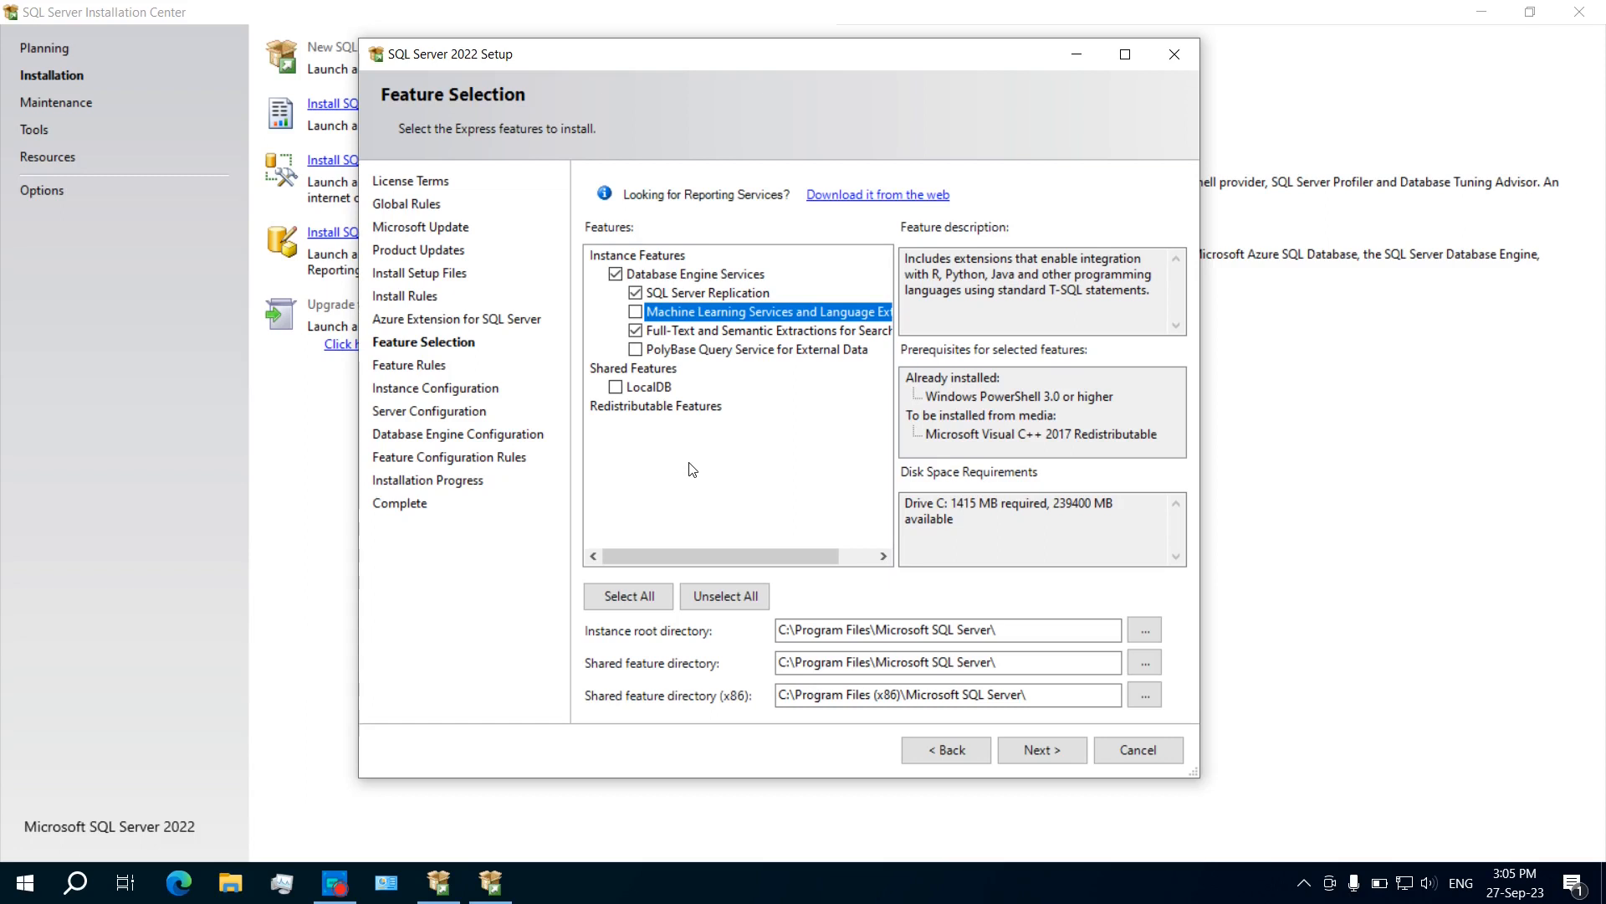
{"action": "left_click", "coordinate": [745, 334]}
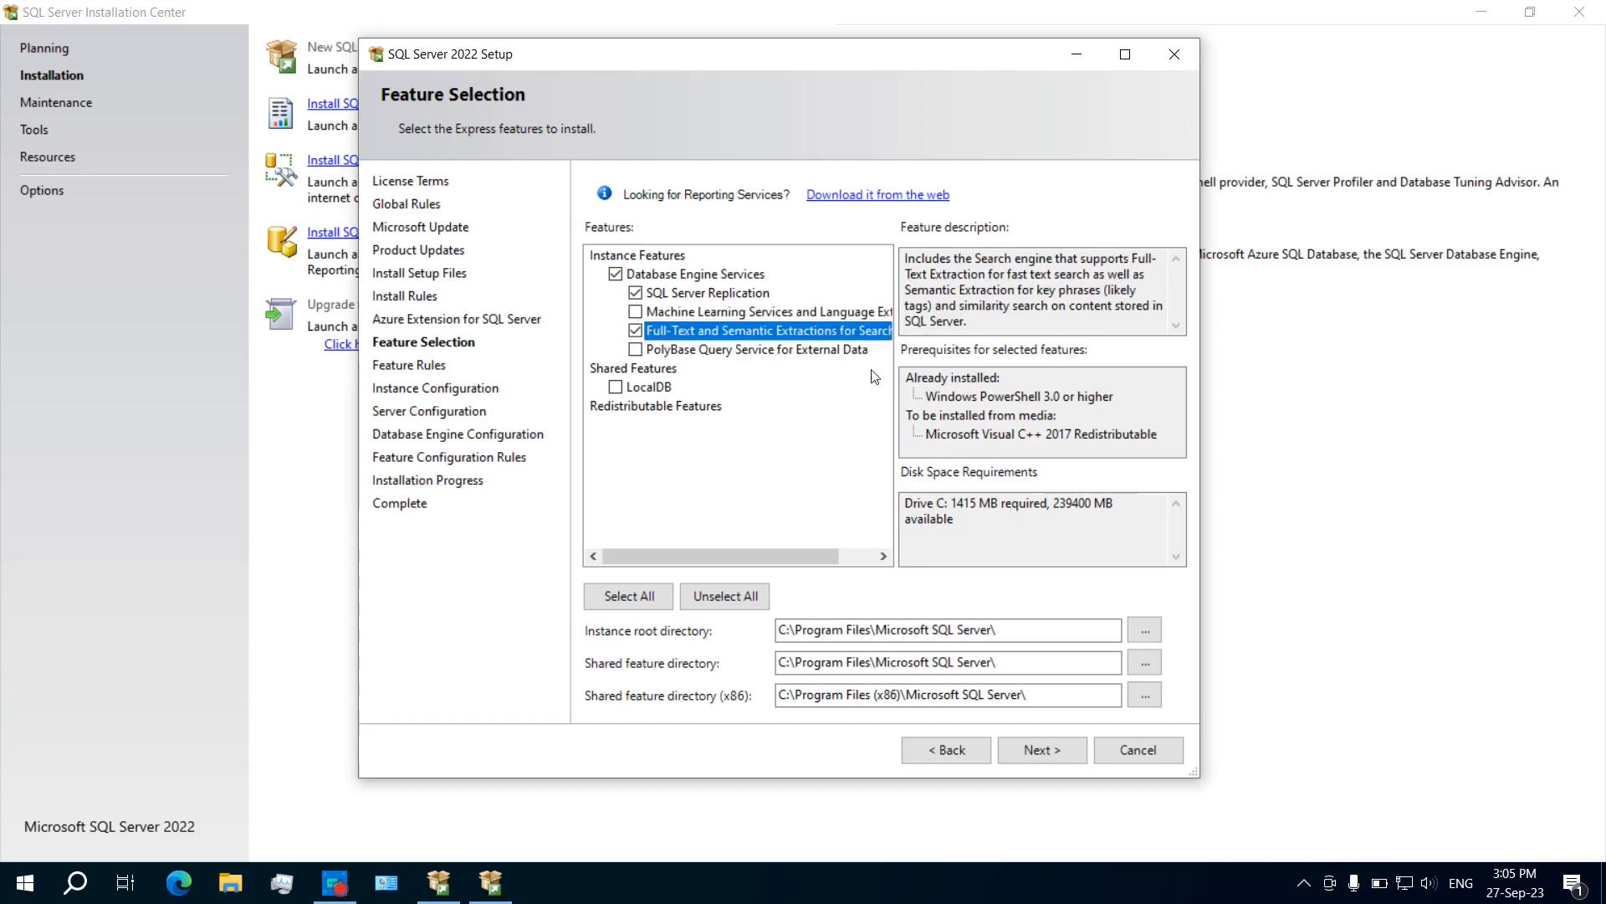
{"action": "left_click", "coordinate": [656, 405]}
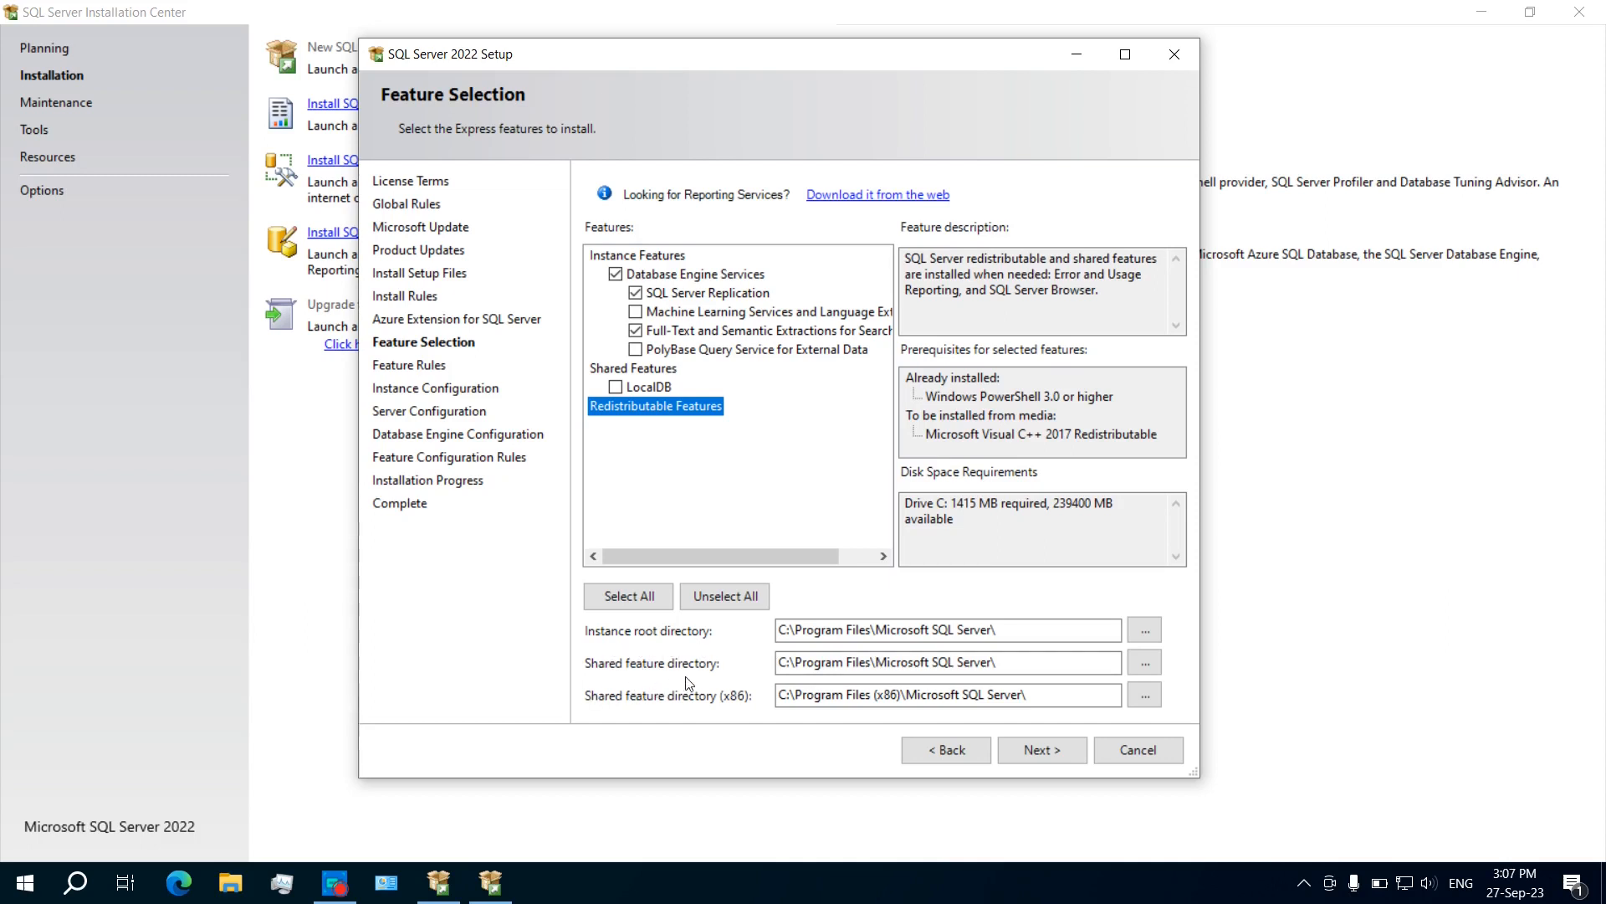
{"action": "left_click", "coordinate": [1050, 758]}
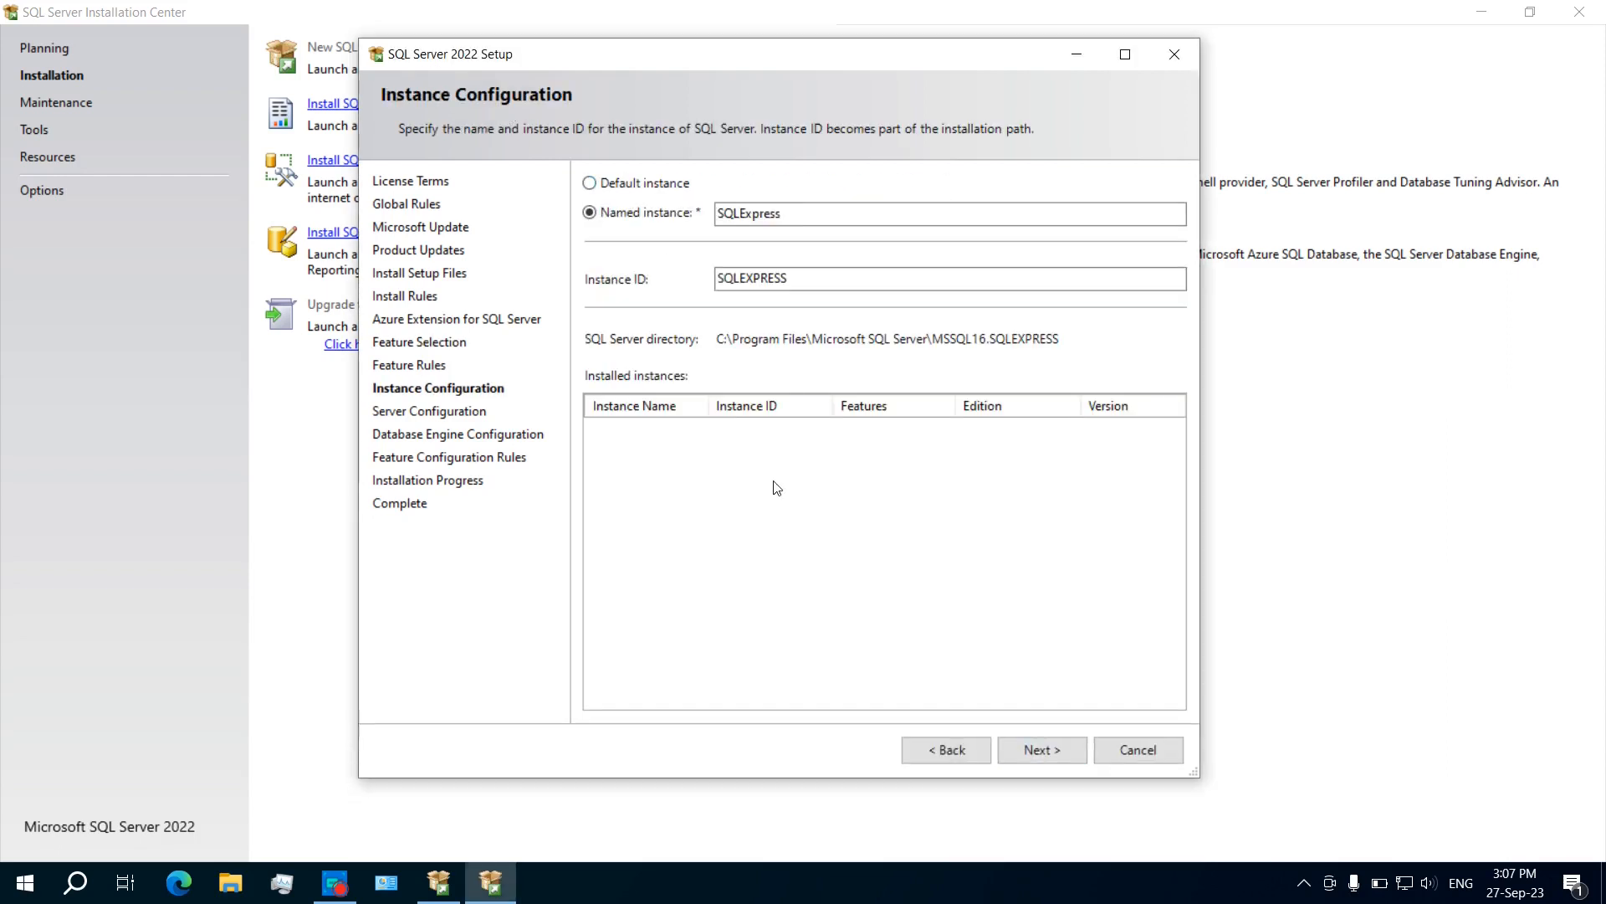
Step: Create named instance SQLExpress with instance ID SQLEXPRESS and continue
{"action": "left_click", "coordinate": [645, 185]}
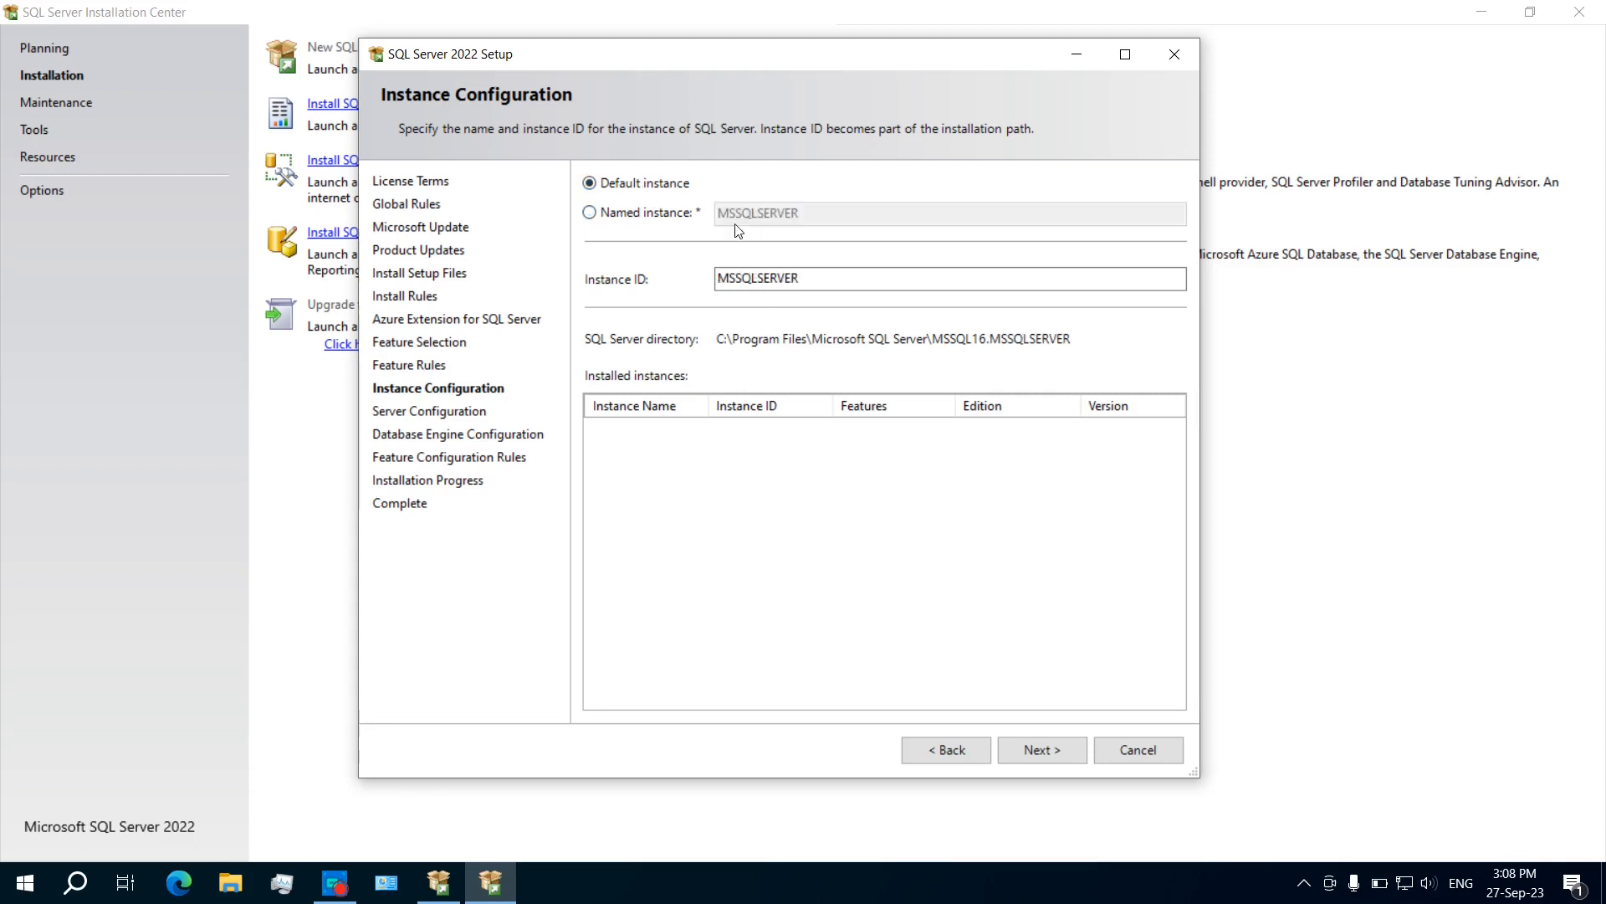
{"action": "left_click", "coordinate": [646, 219]}
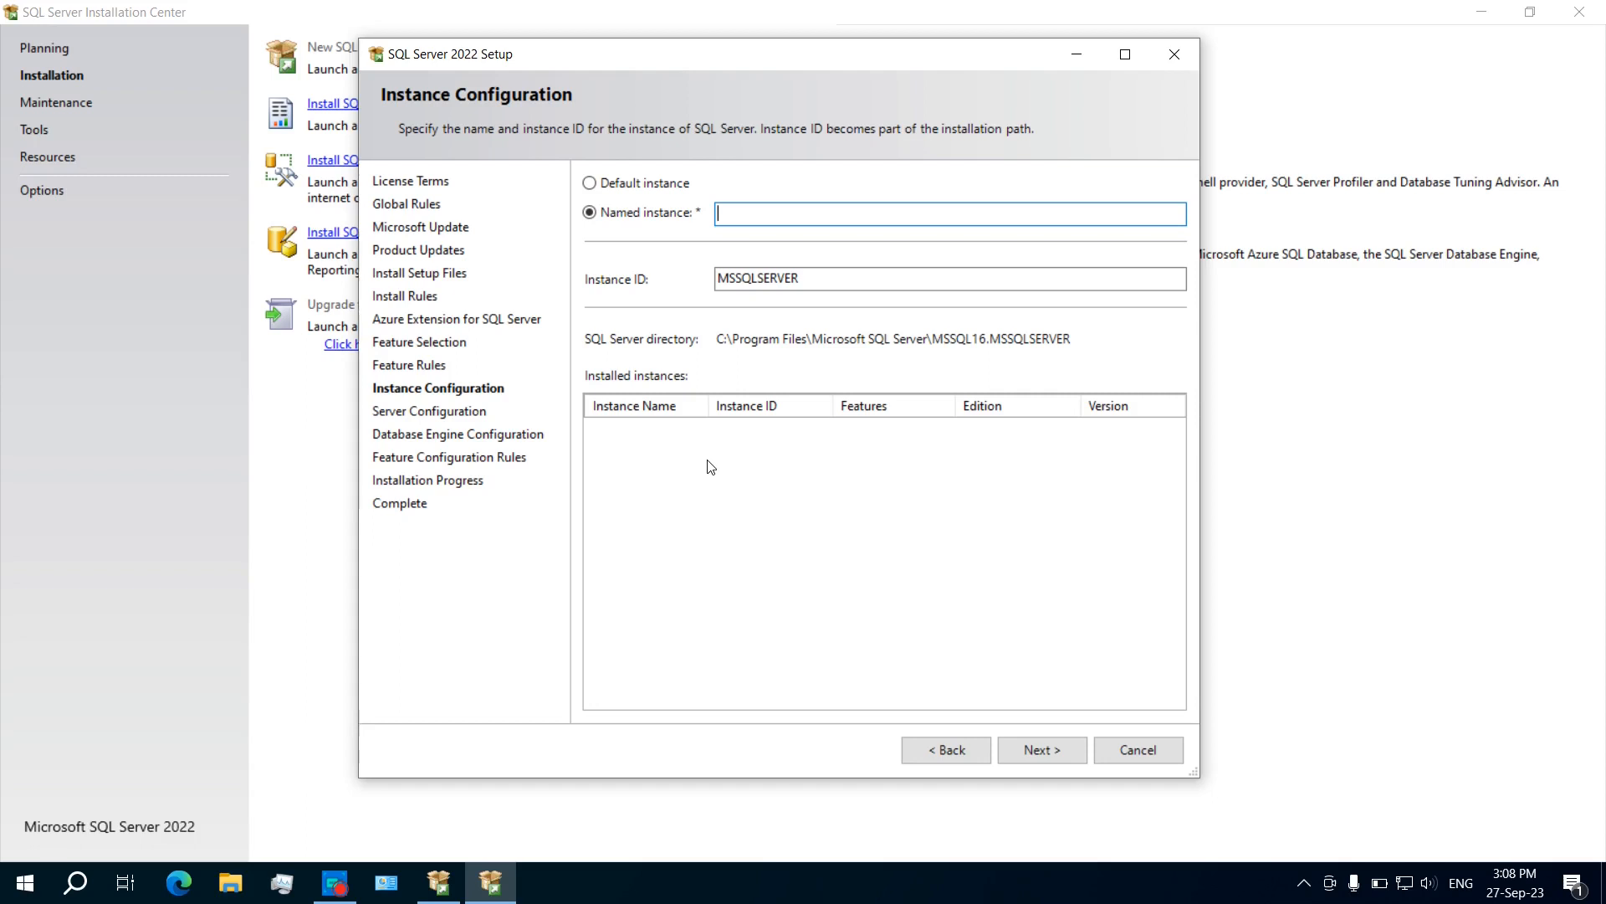
{"action": "type", "text": "SQL"}
{"action": "type", "text": "Express"}
{"action": "left_click", "coordinate": [778, 276]}
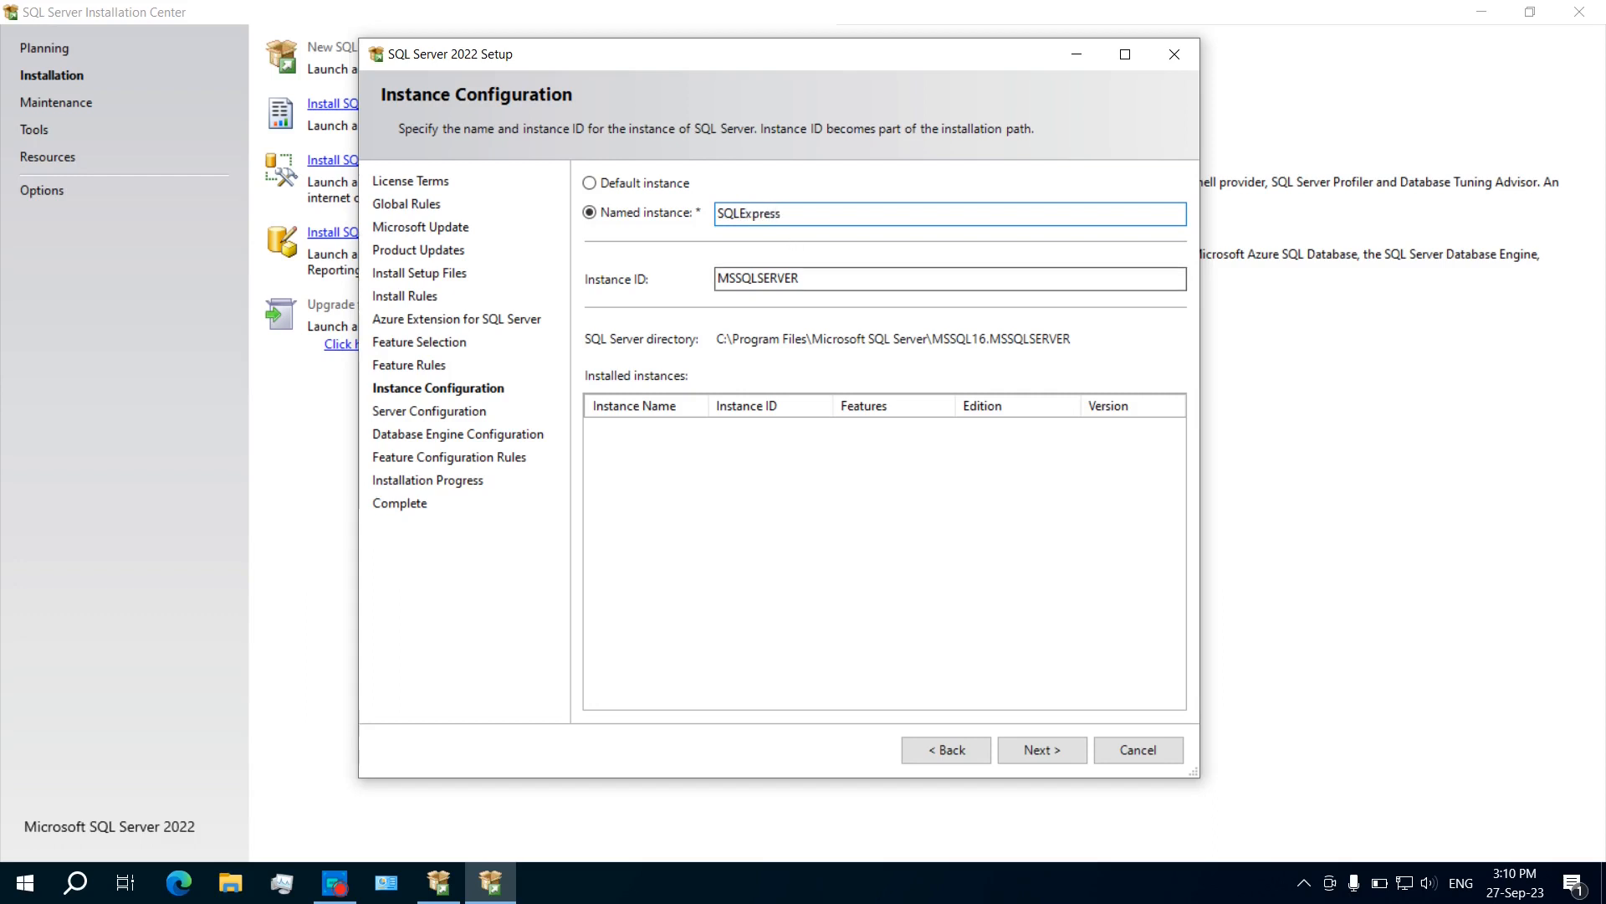
{"action": "left_click", "coordinate": [1038, 750]}
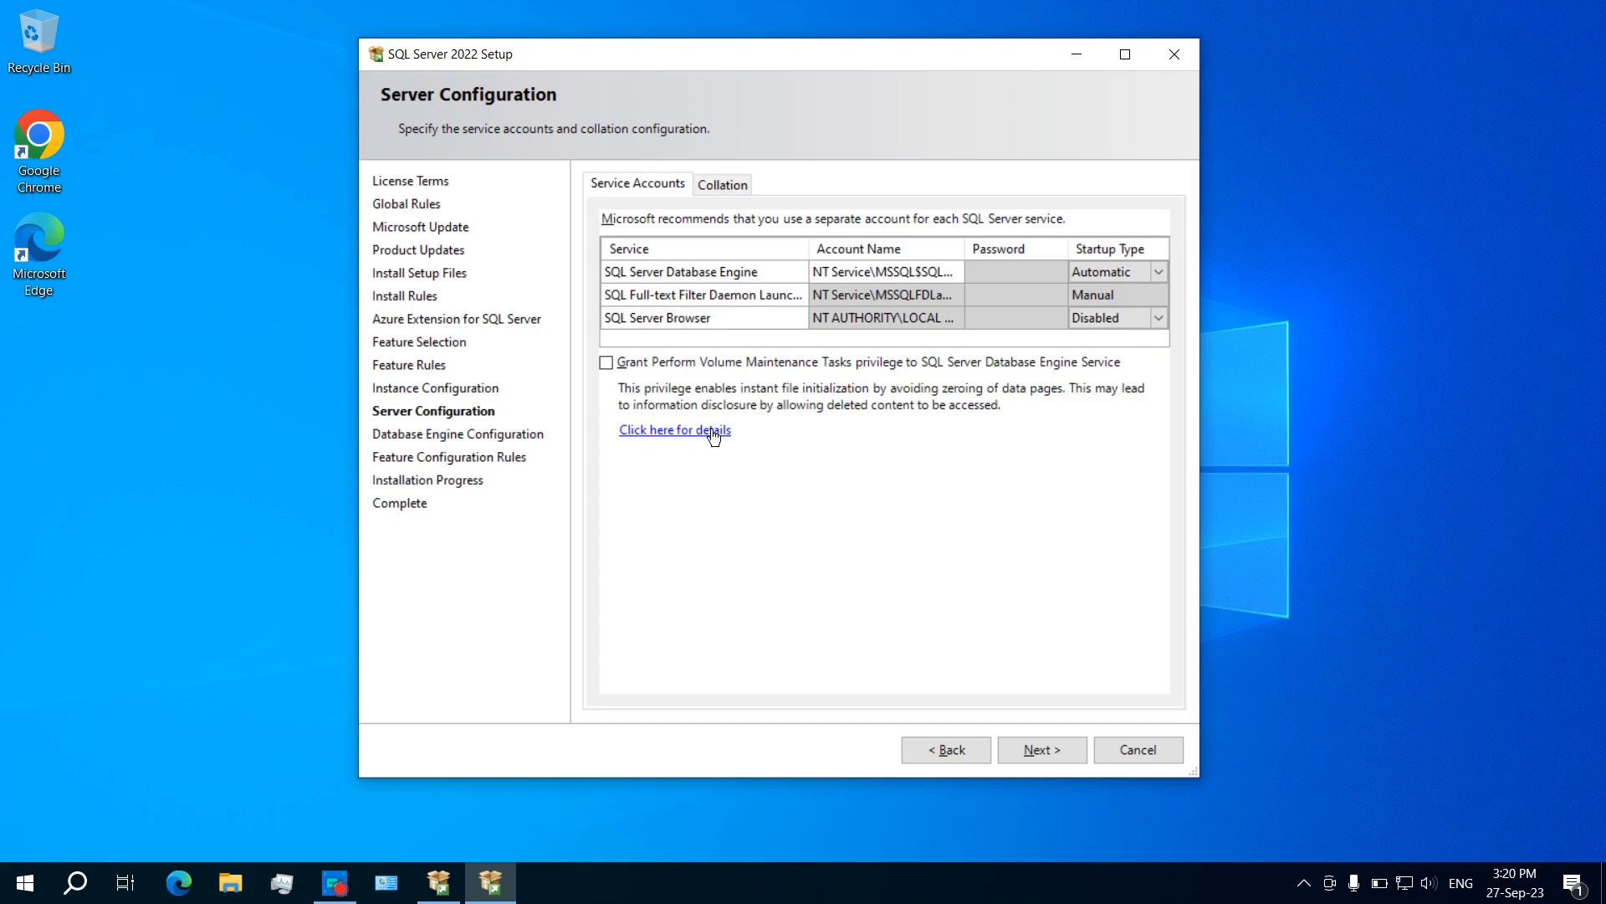
Step: Keep default service accounts (Engine Automatic, Full-text Manual, Browser Disabled) and continue
{"action": "left_click", "coordinate": [1041, 747]}
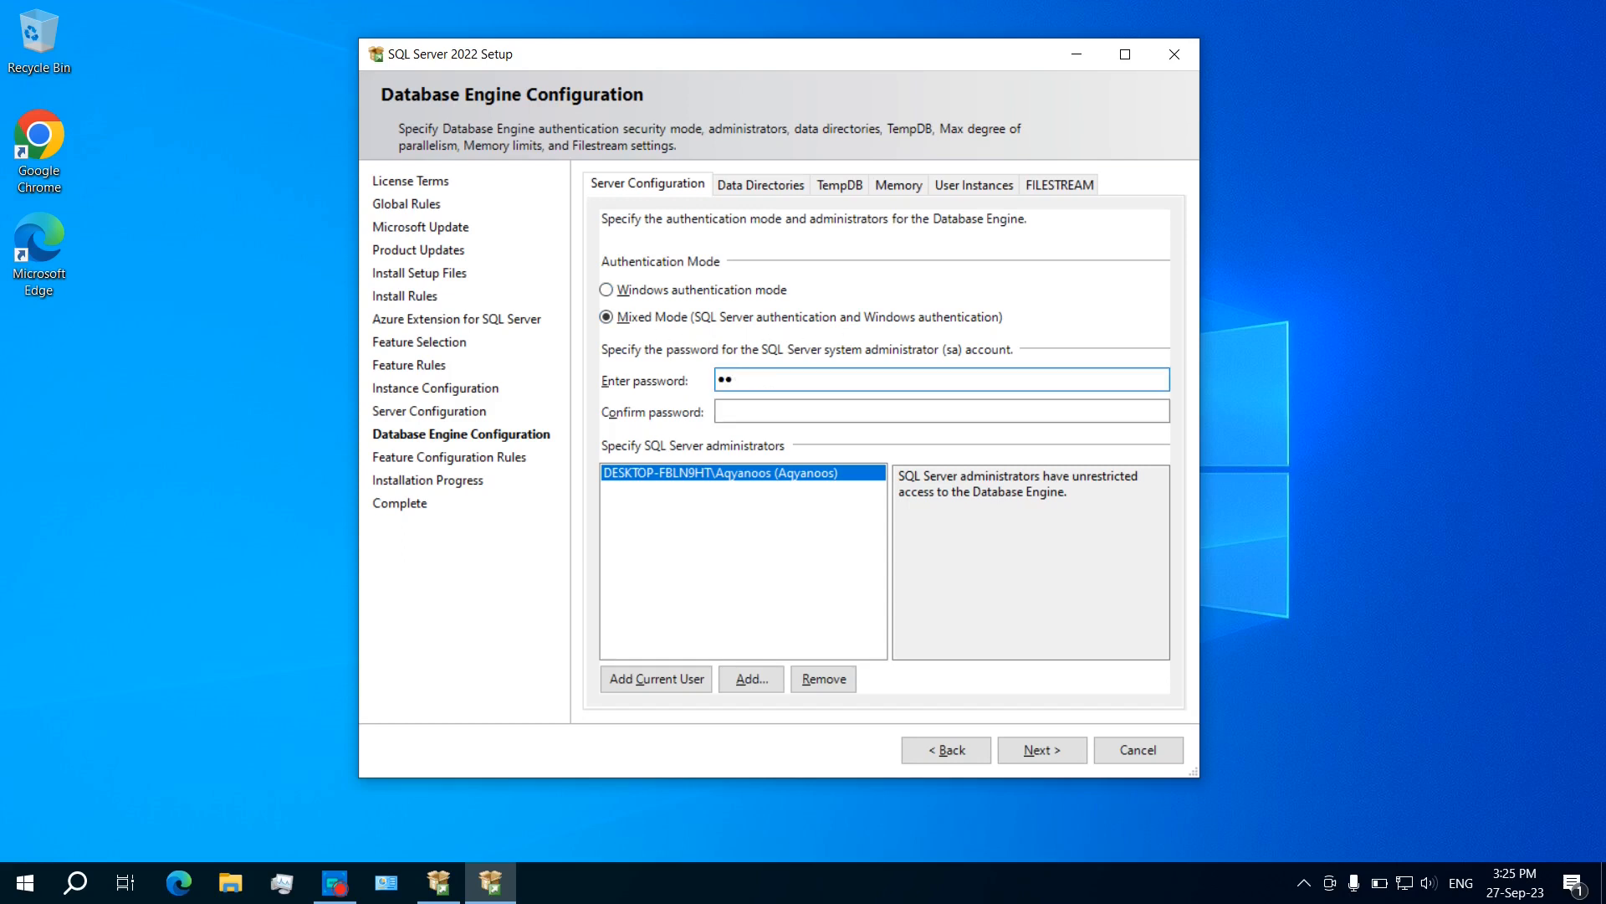
Step: Enter the sa password and confirm it for mixed-mode authentication
{"action": "type", "text": "•••••••"}
{"action": "key", "text": "Tab"}
{"action": "type", "text": "•••••••"}
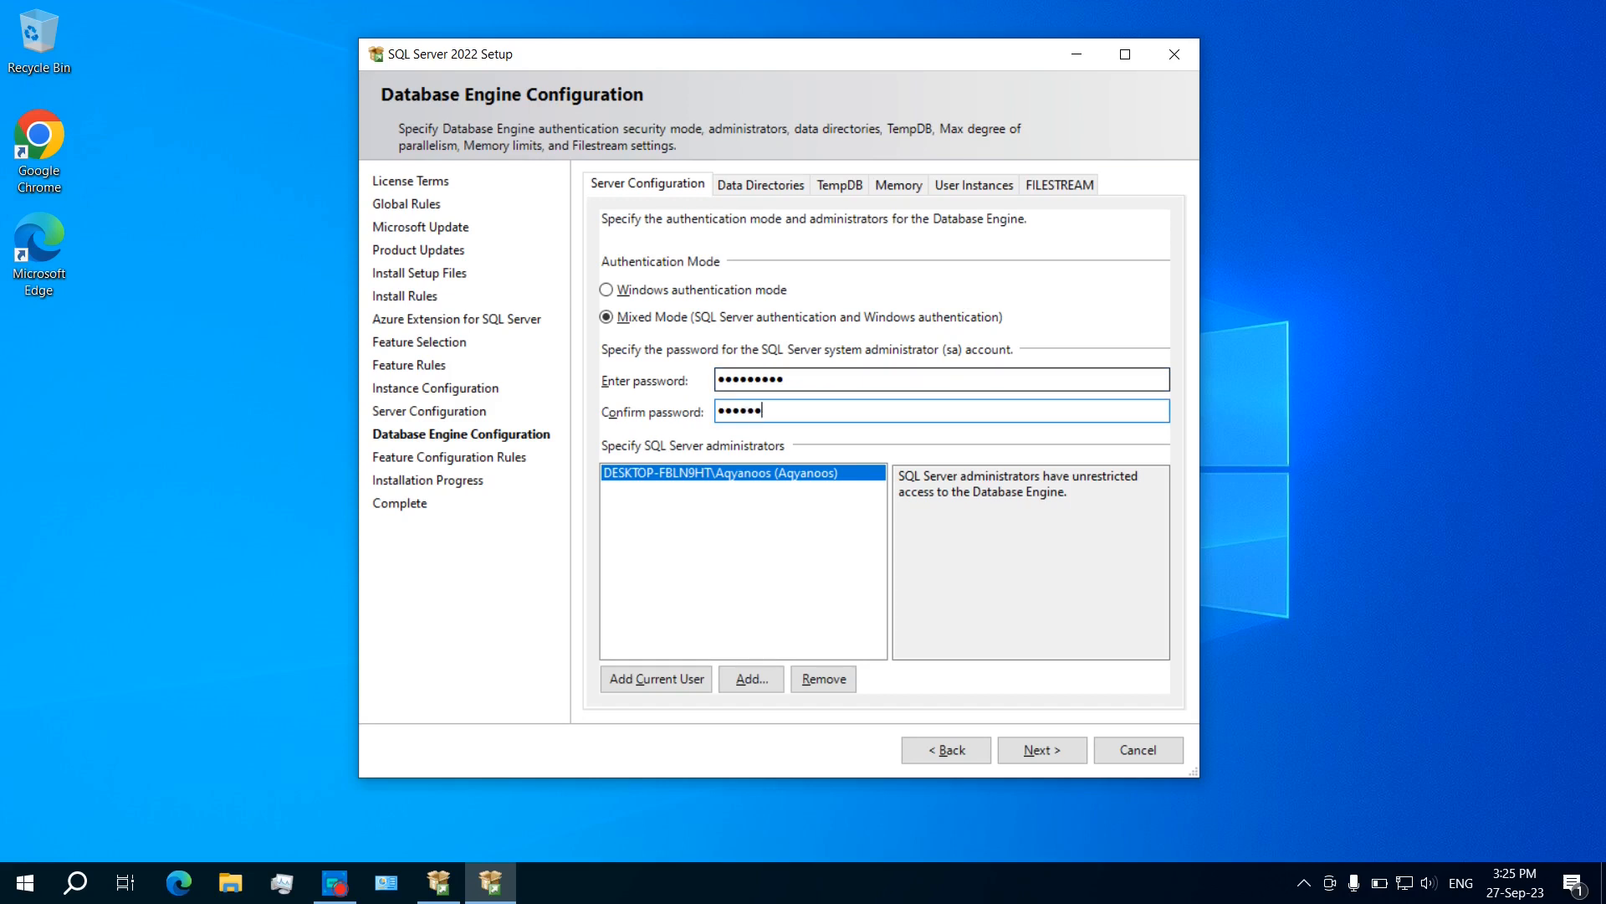
{"action": "type", "text": "••"}
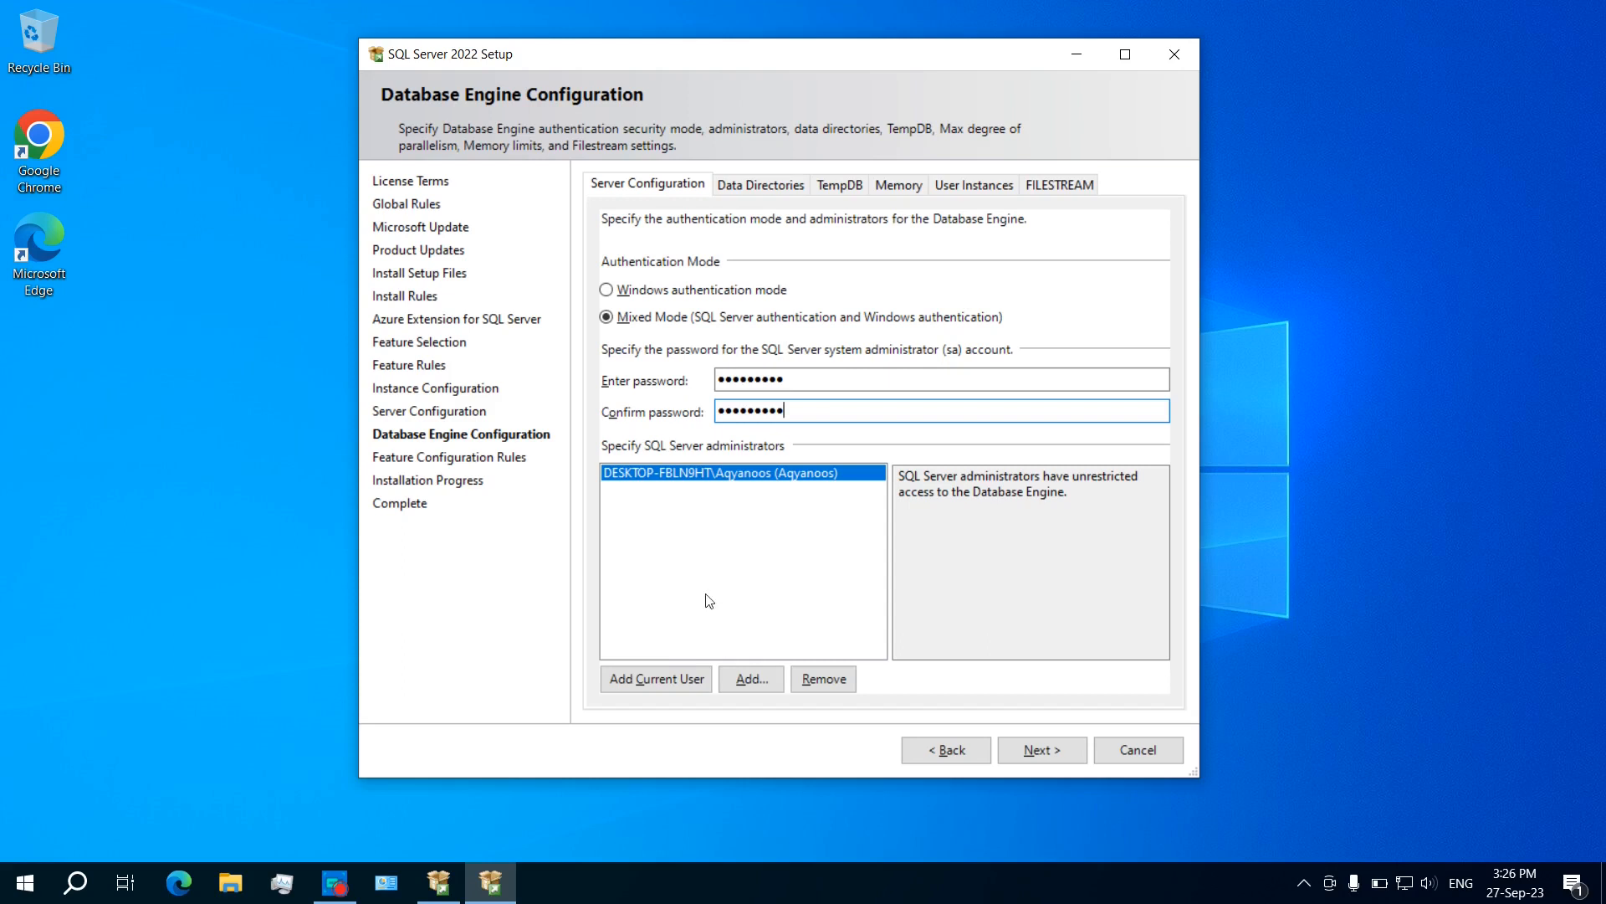
Step: Add the current Windows user and a second local account as SQL Server administrators
{"action": "left_click", "coordinate": [648, 683]}
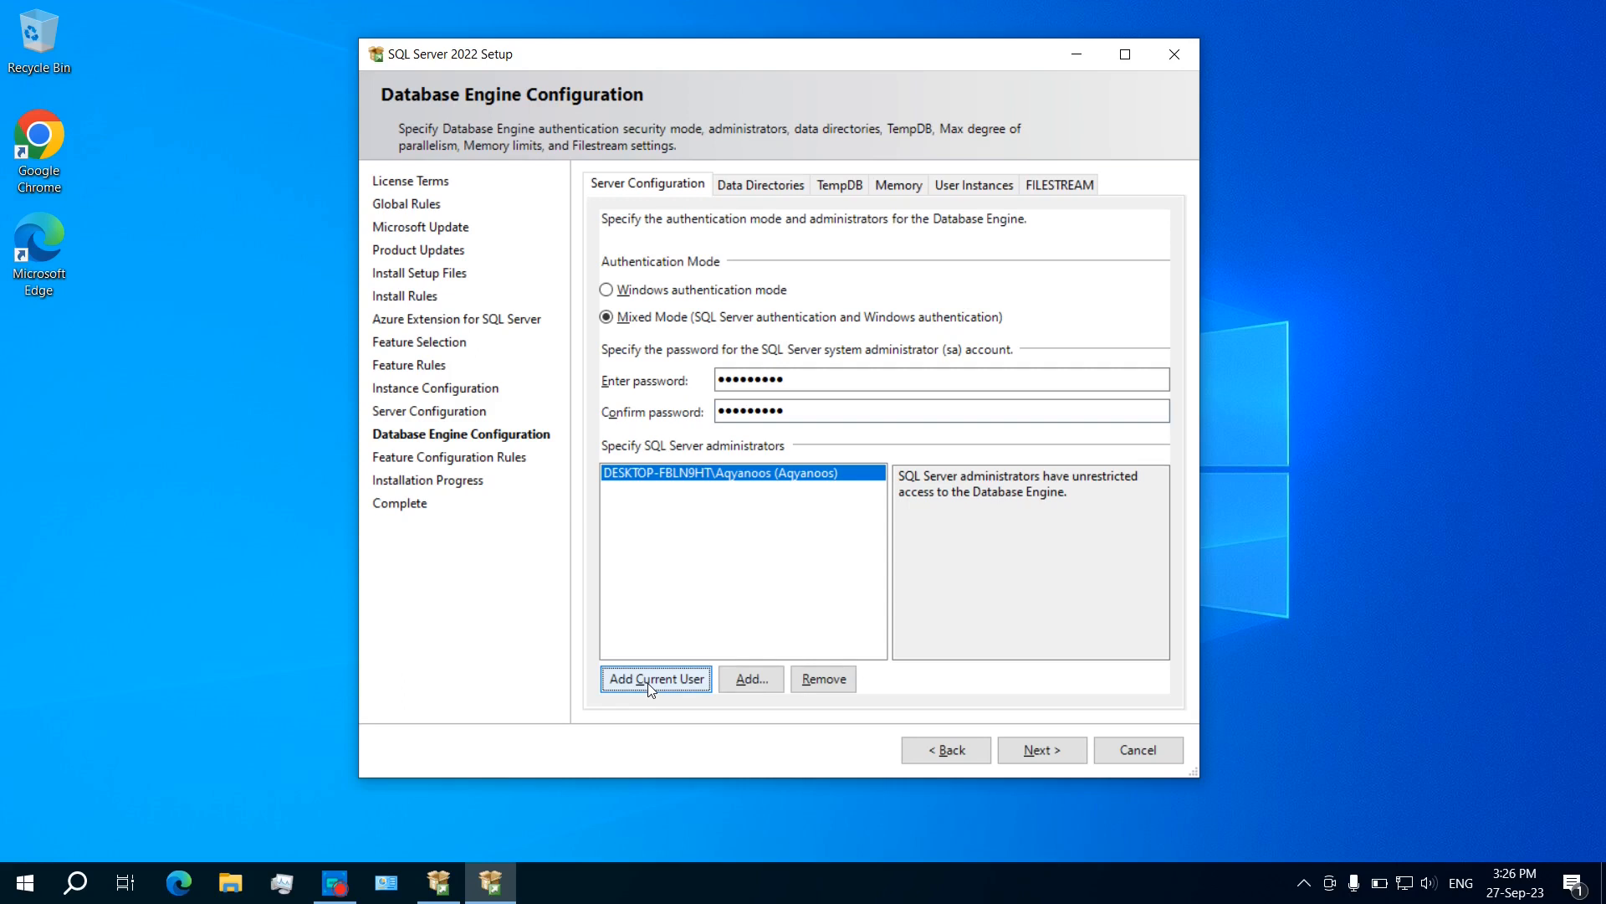
{"action": "left_click", "coordinate": [751, 680]}
{"action": "type", "text": "sk"}
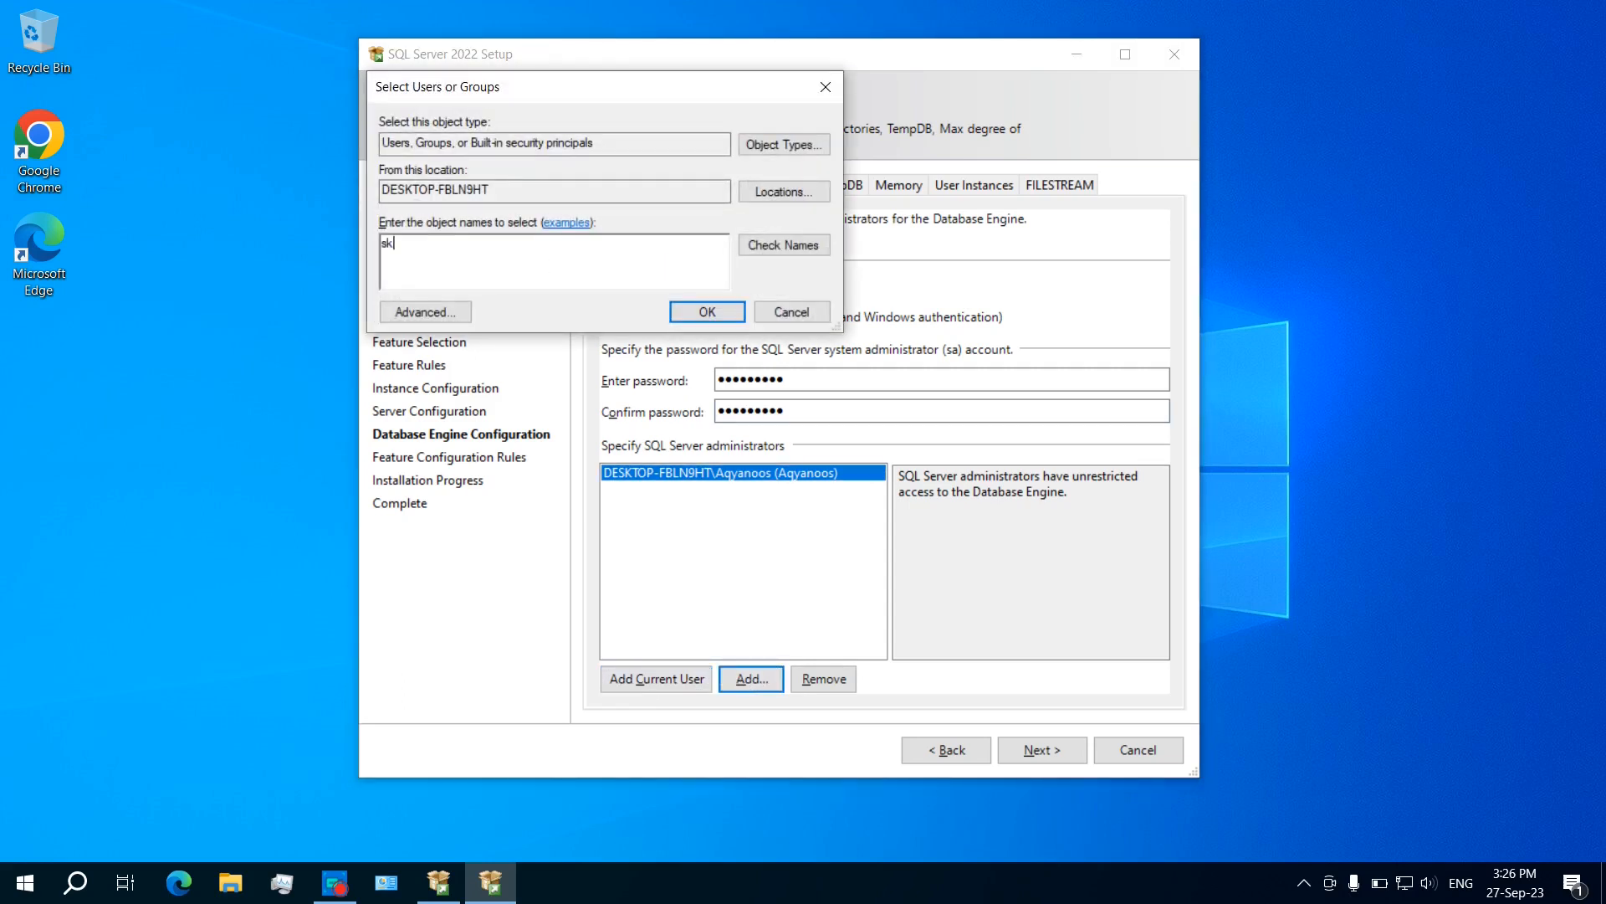
{"action": "left_click", "coordinate": [776, 243]}
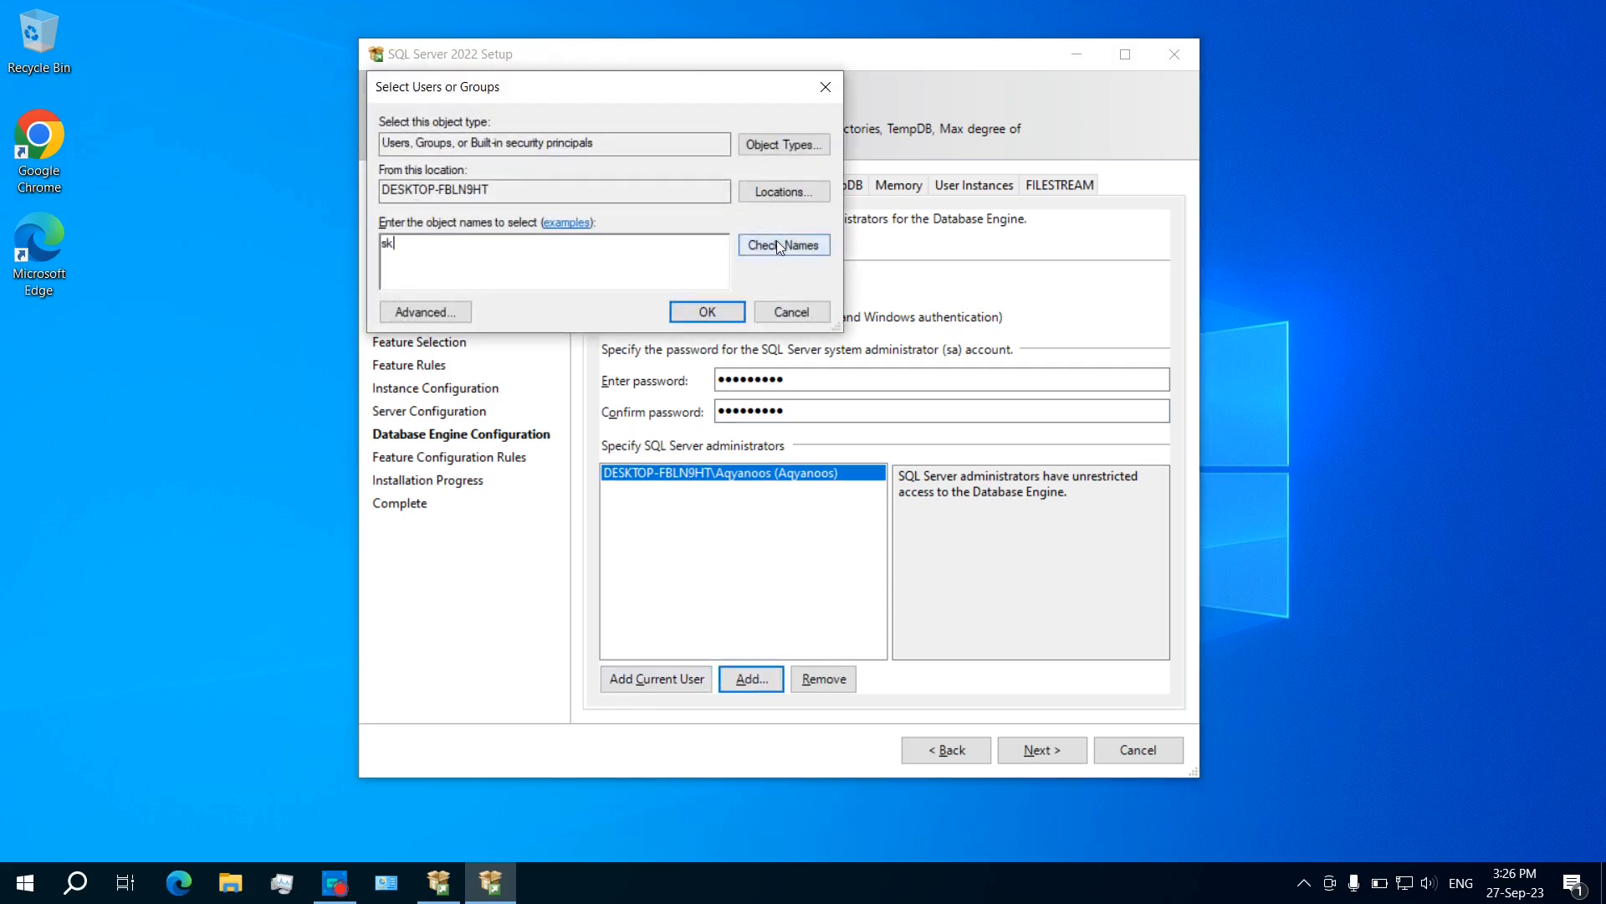
{"action": "left_click", "coordinate": [708, 313]}
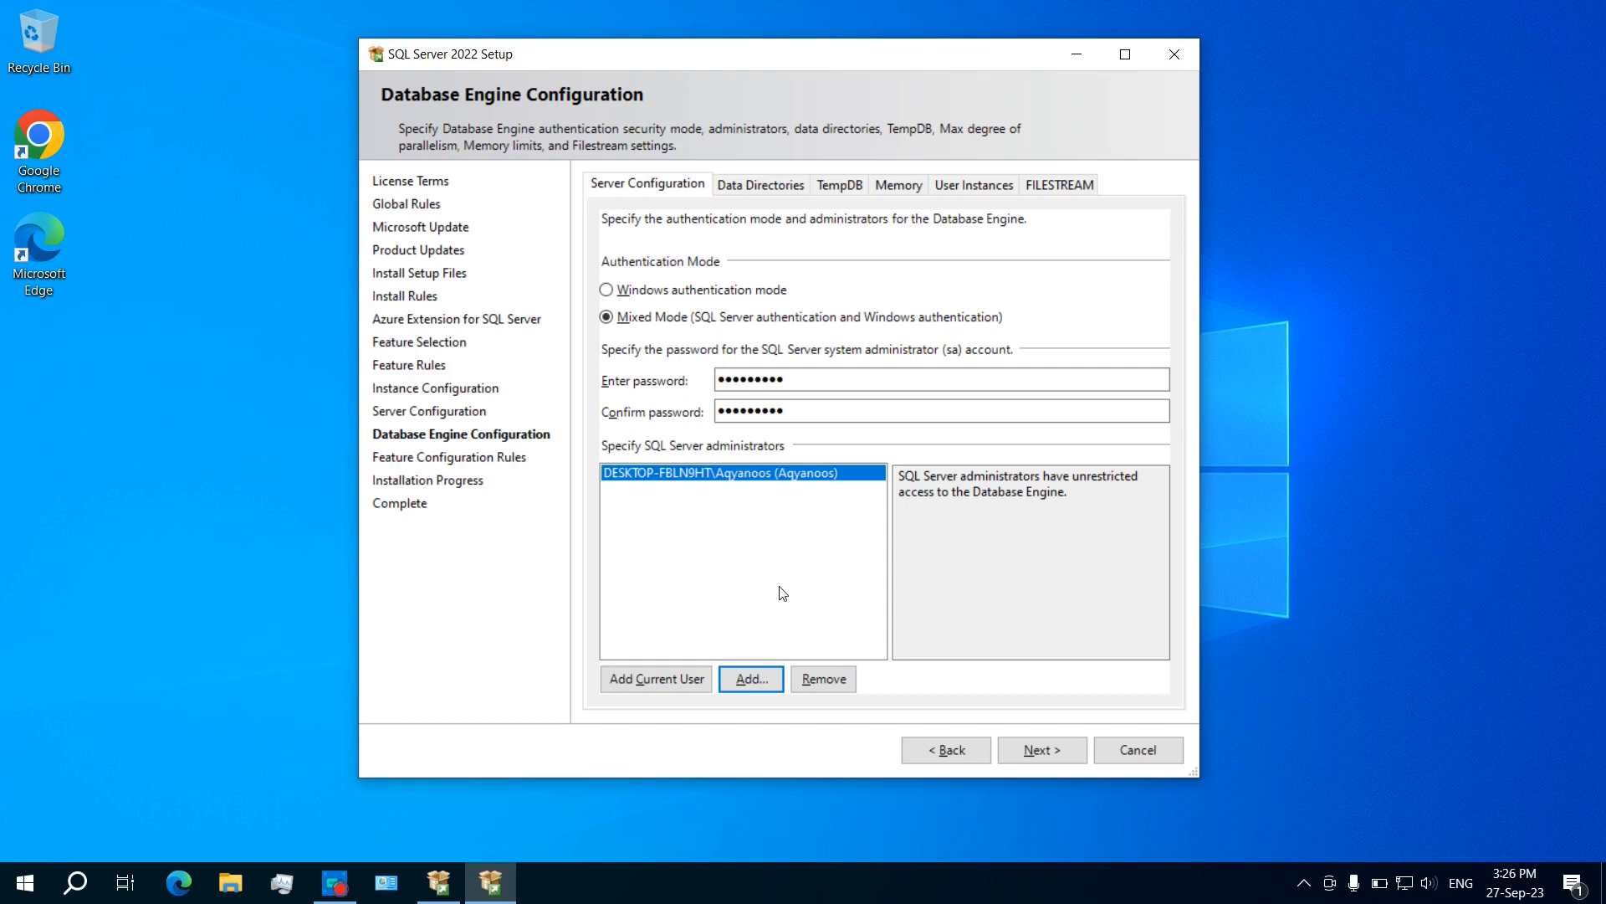
{"action": "left_click", "coordinate": [761, 188]}
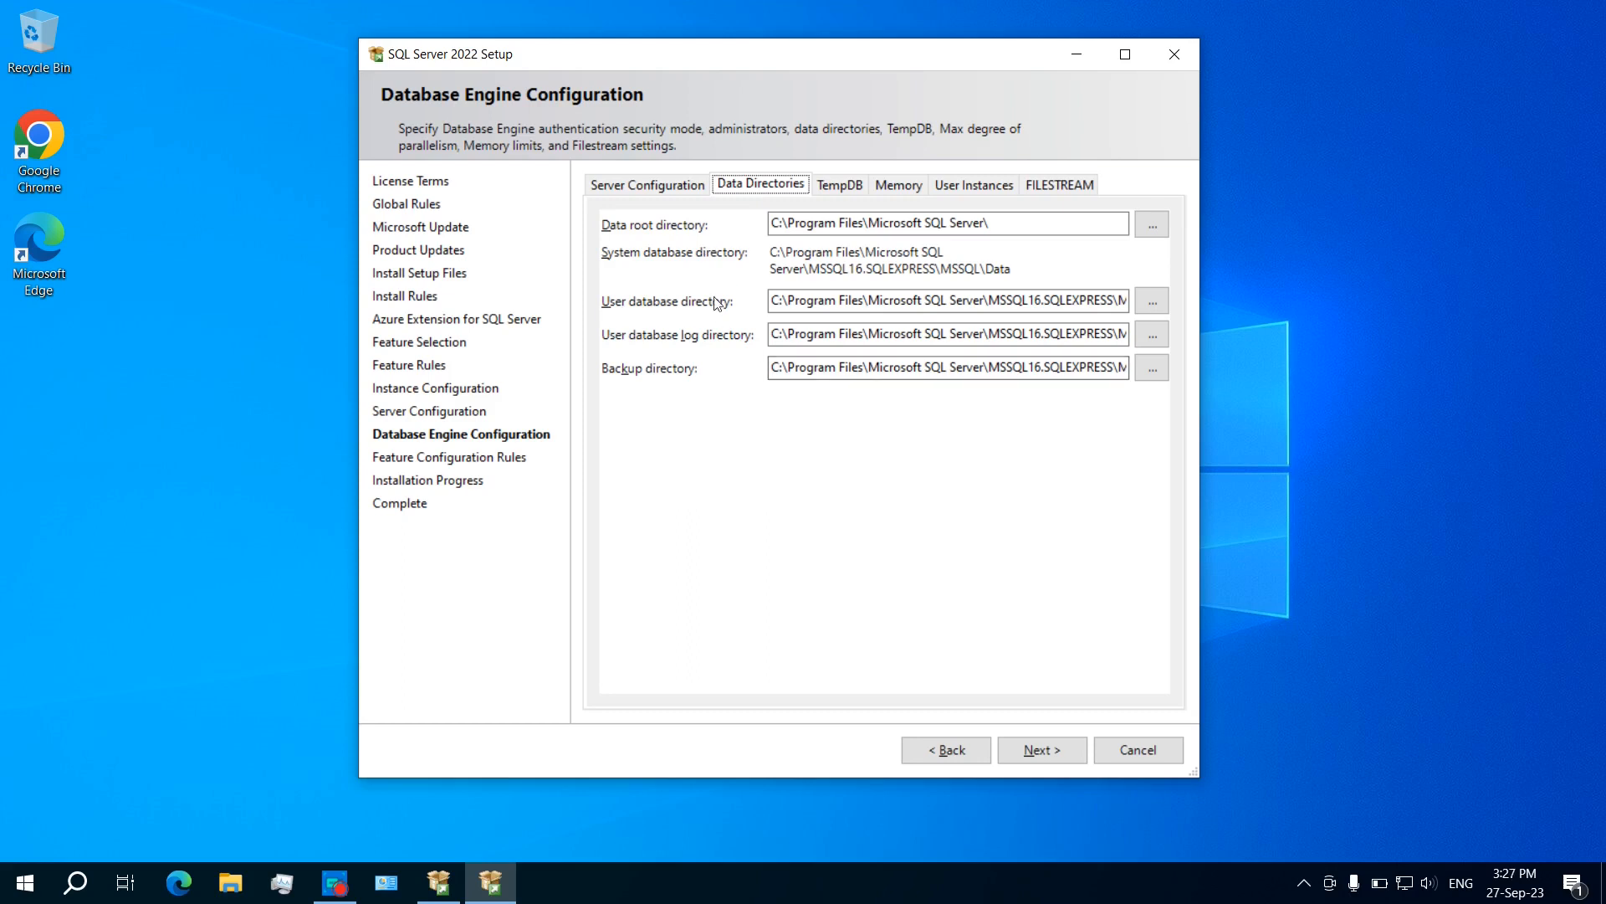
{"action": "left_click", "coordinate": [841, 188]}
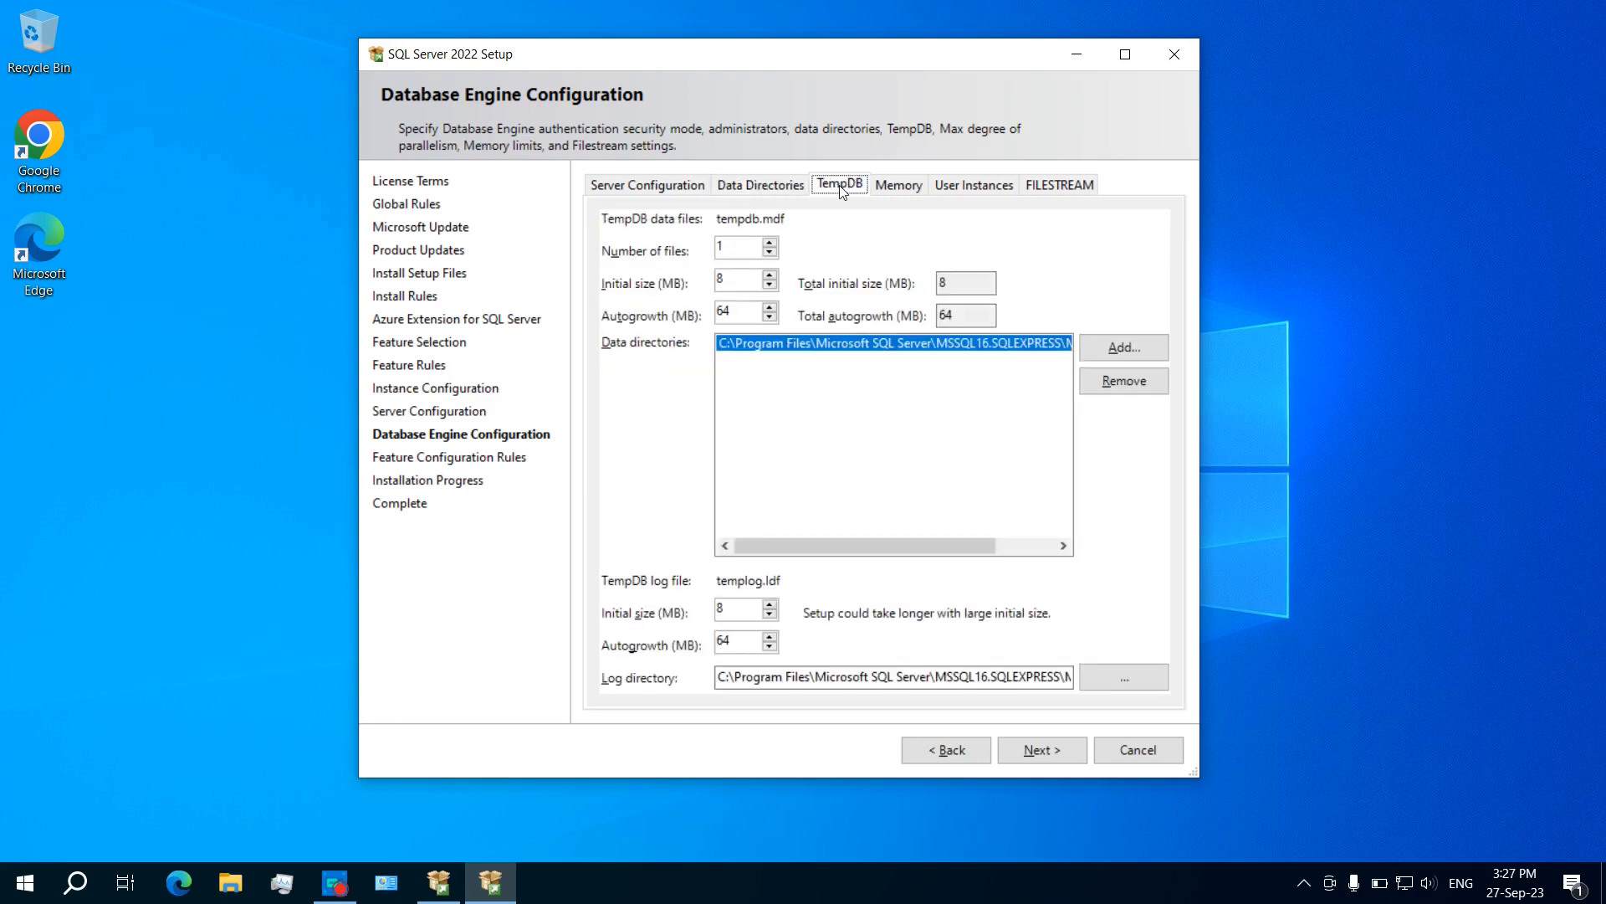
{"action": "left_click", "coordinate": [910, 191]}
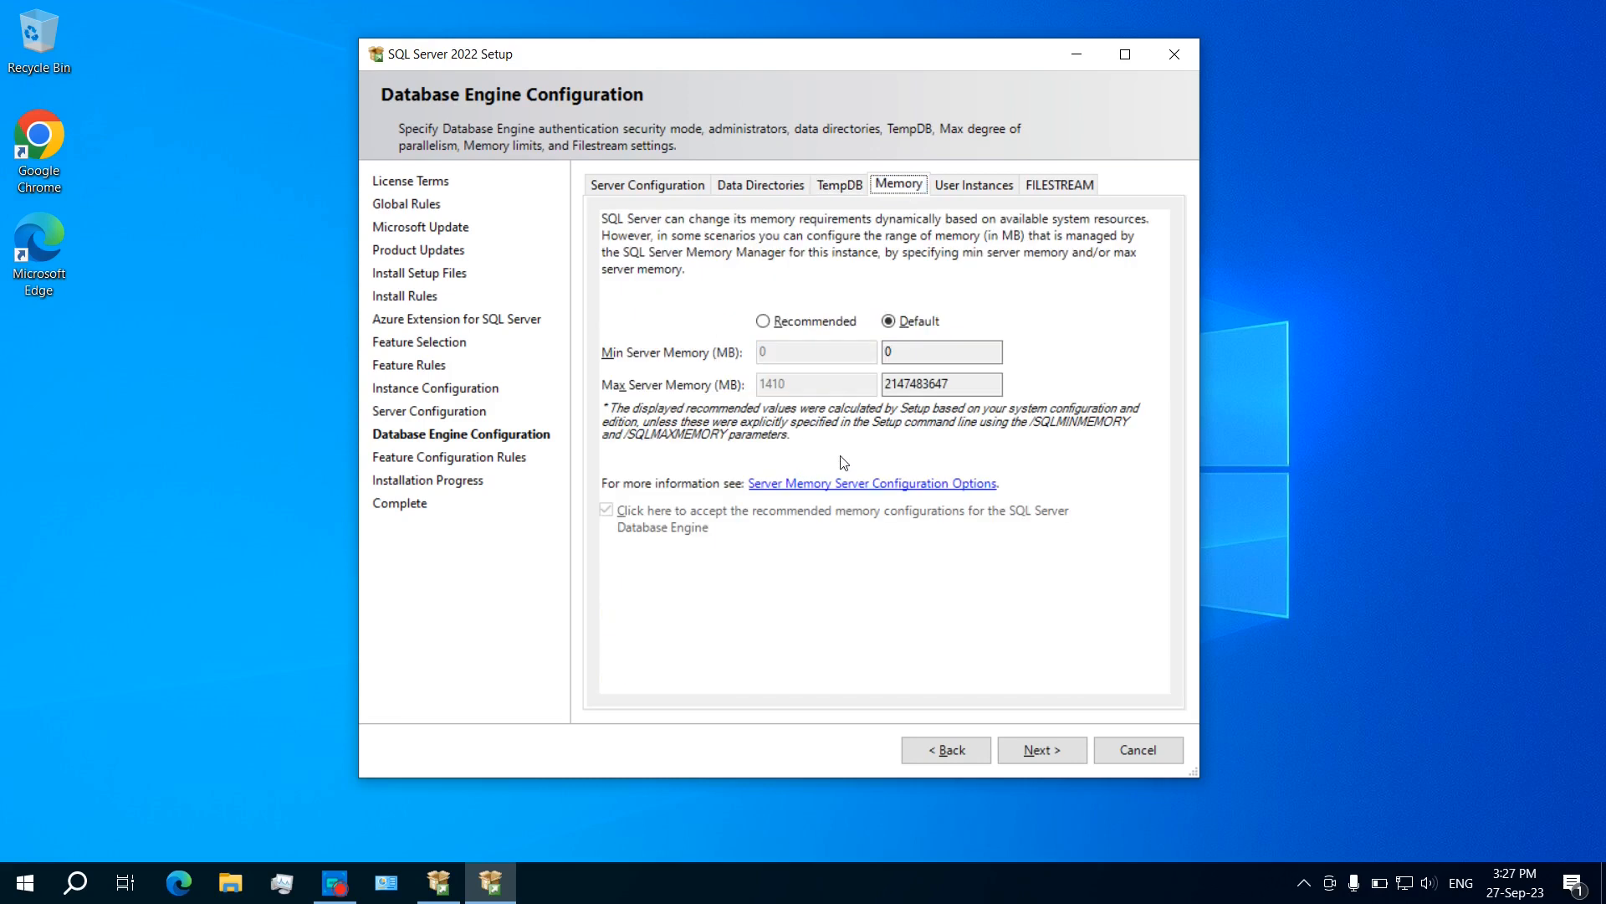
{"action": "left_click", "coordinate": [966, 186]}
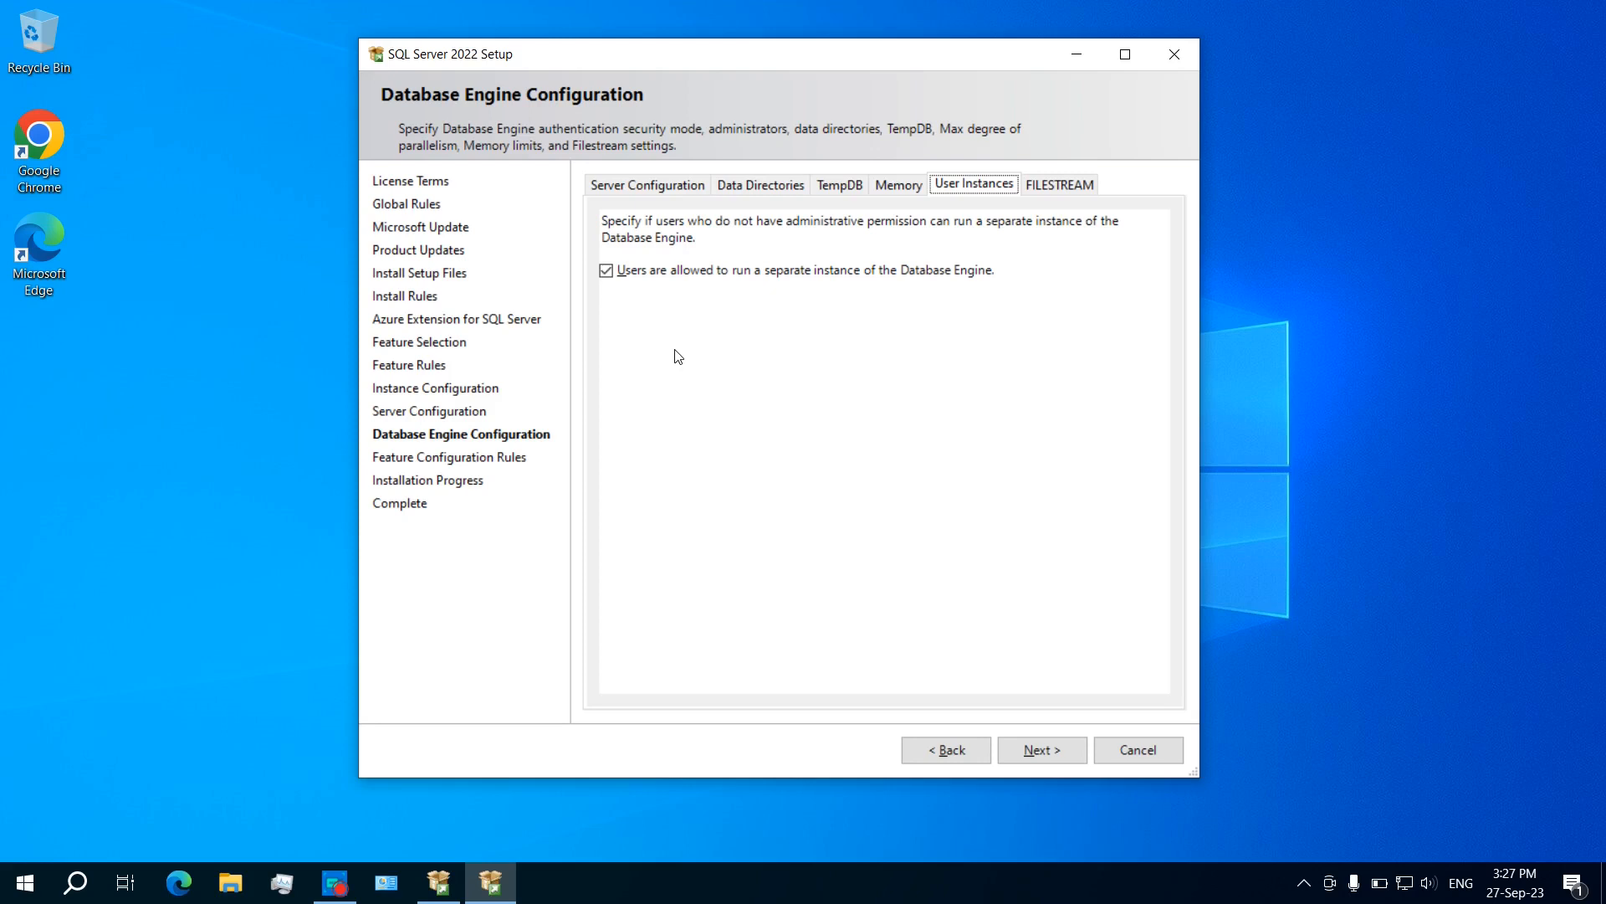
{"action": "left_click", "coordinate": [1049, 186]}
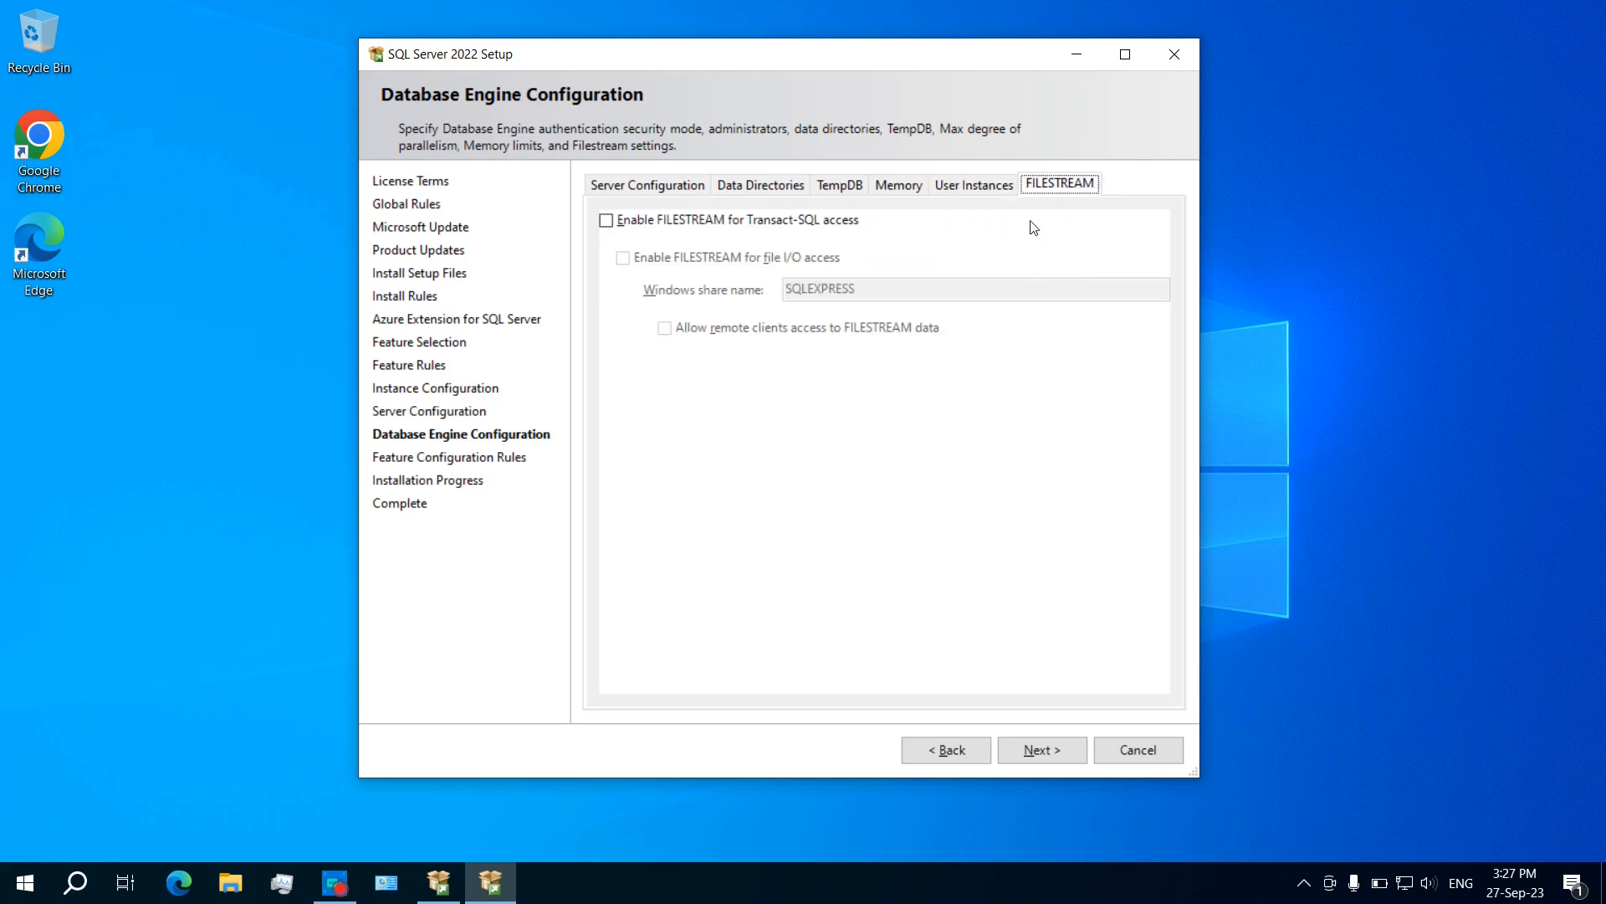
{"action": "left_click", "coordinate": [972, 188]}
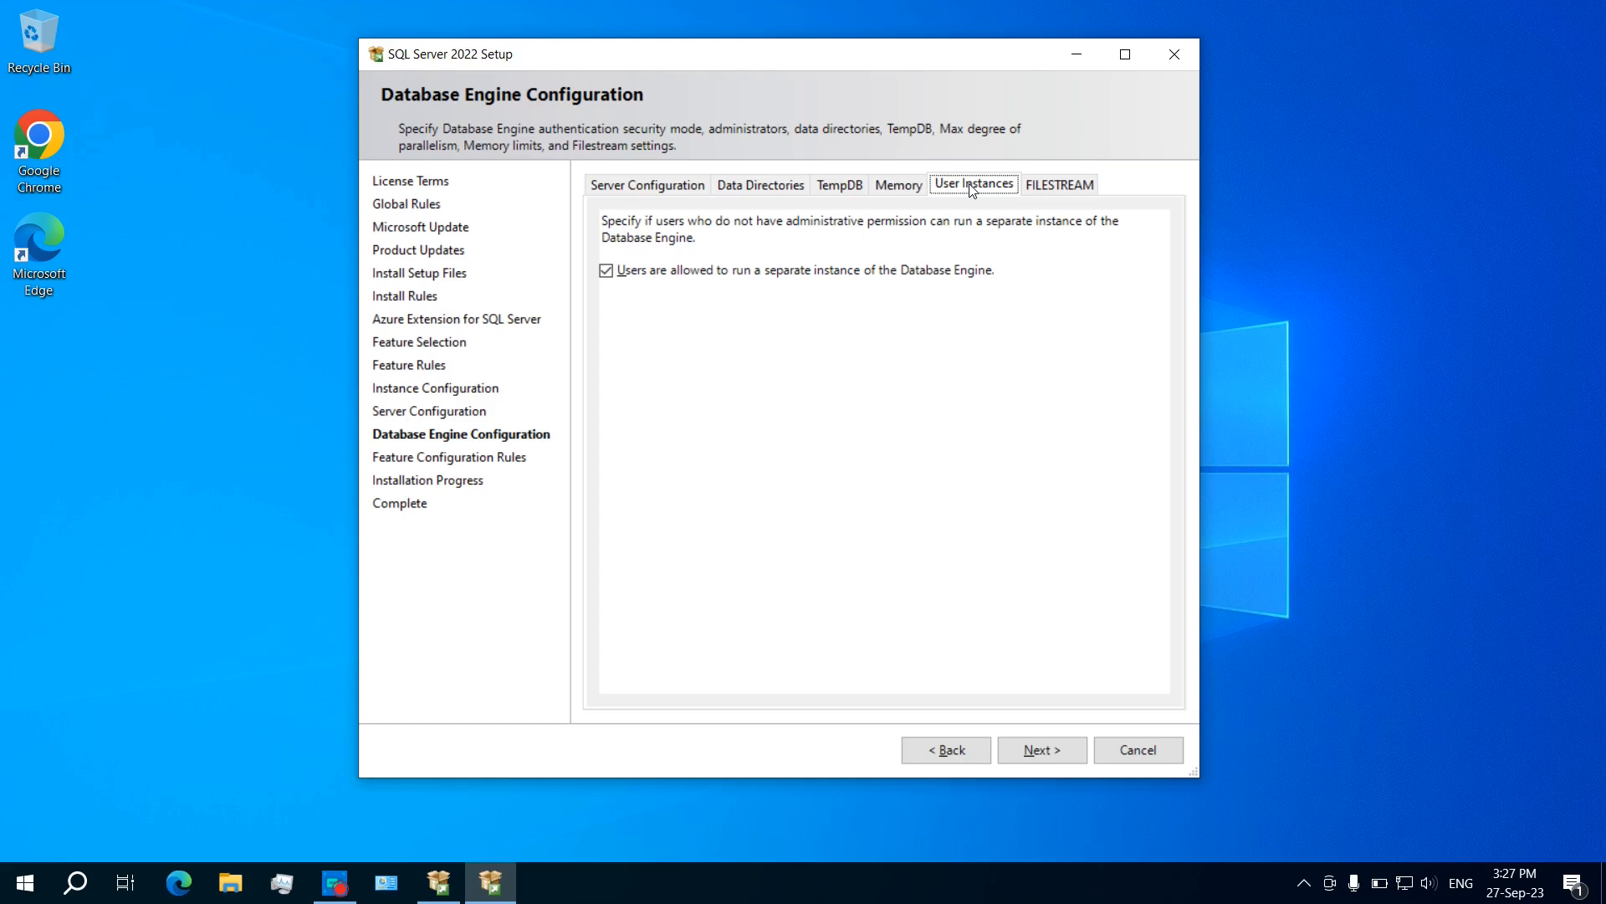
{"action": "left_click", "coordinate": [909, 190]}
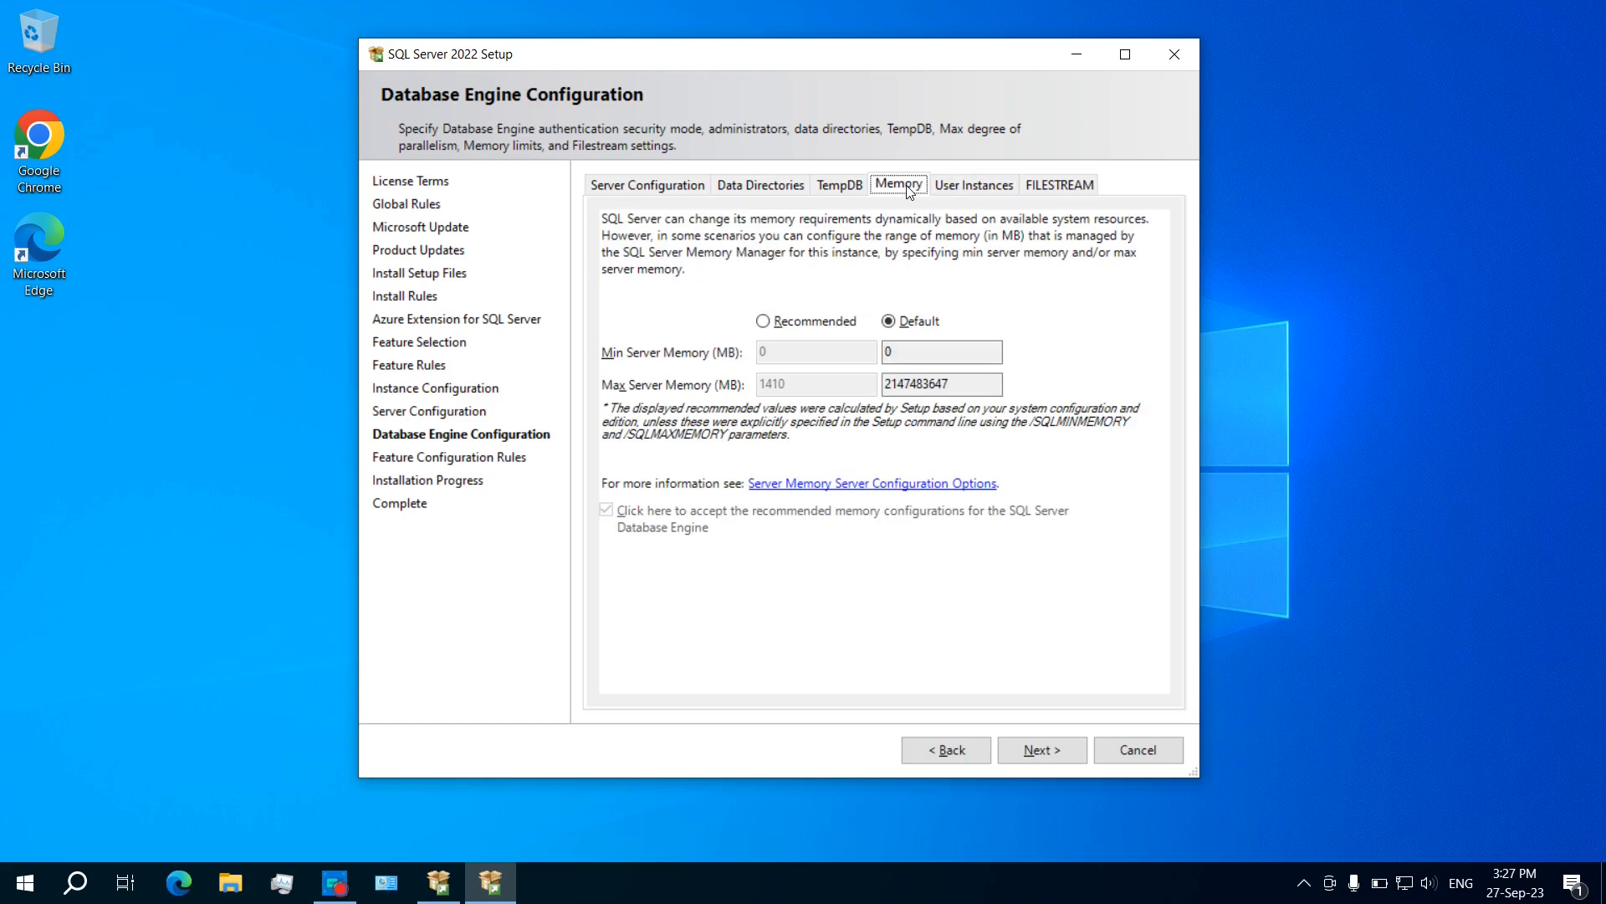
{"action": "left_click", "coordinate": [776, 194]}
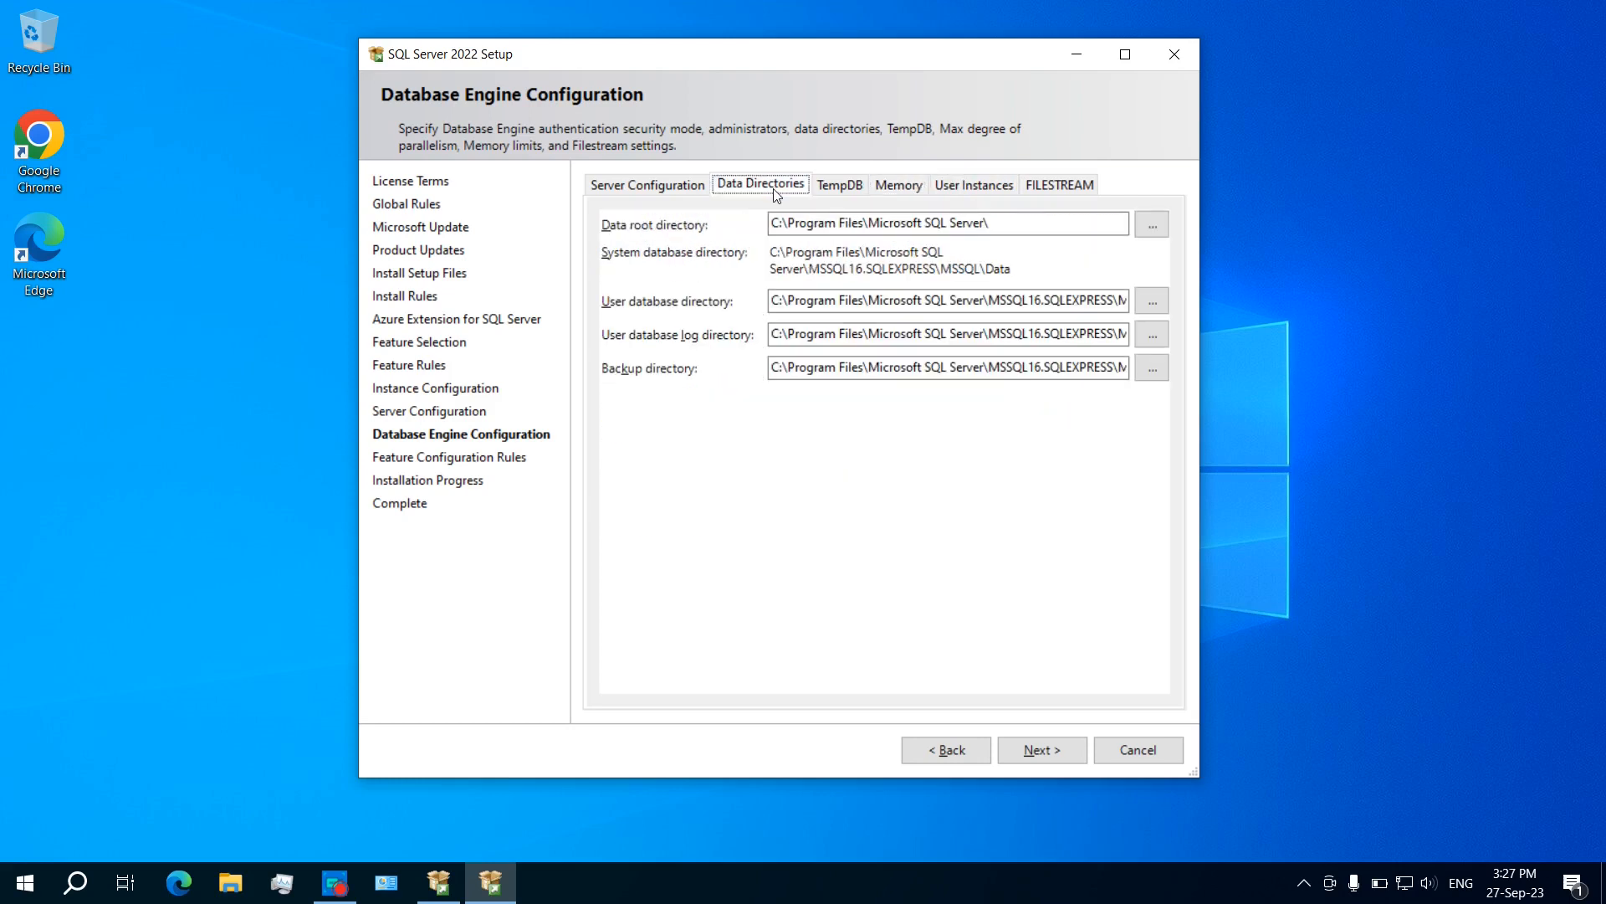
{"action": "left_click", "coordinate": [646, 188]}
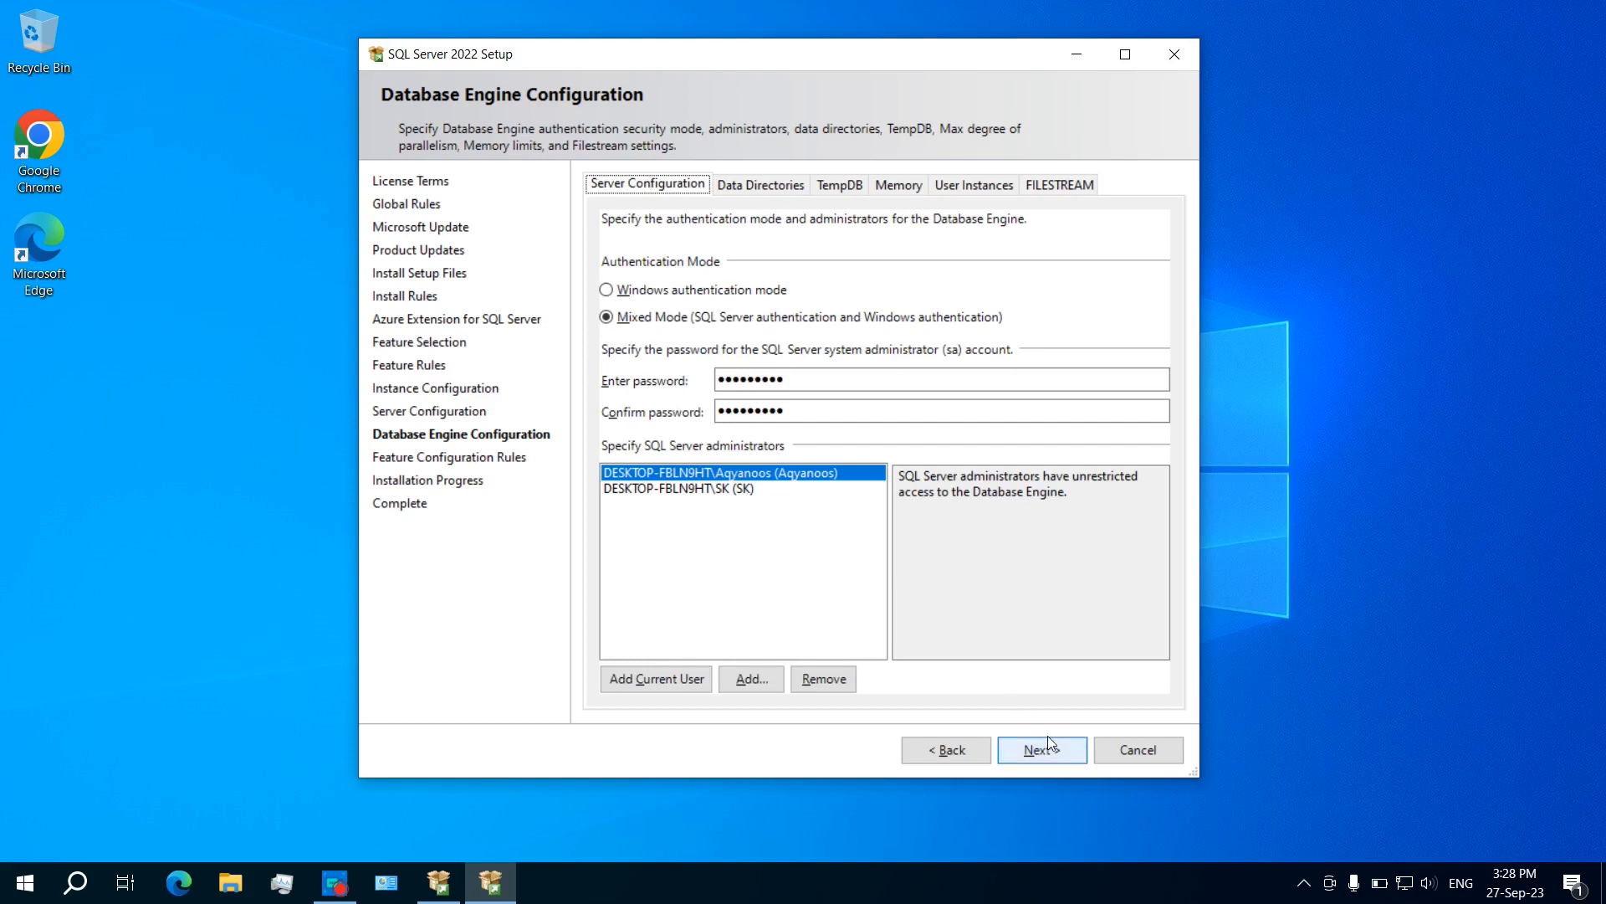
Step: Accept the Database Engine settings and let setup run until every feature reports Succeeded
{"action": "left_click", "coordinate": [1047, 738]}
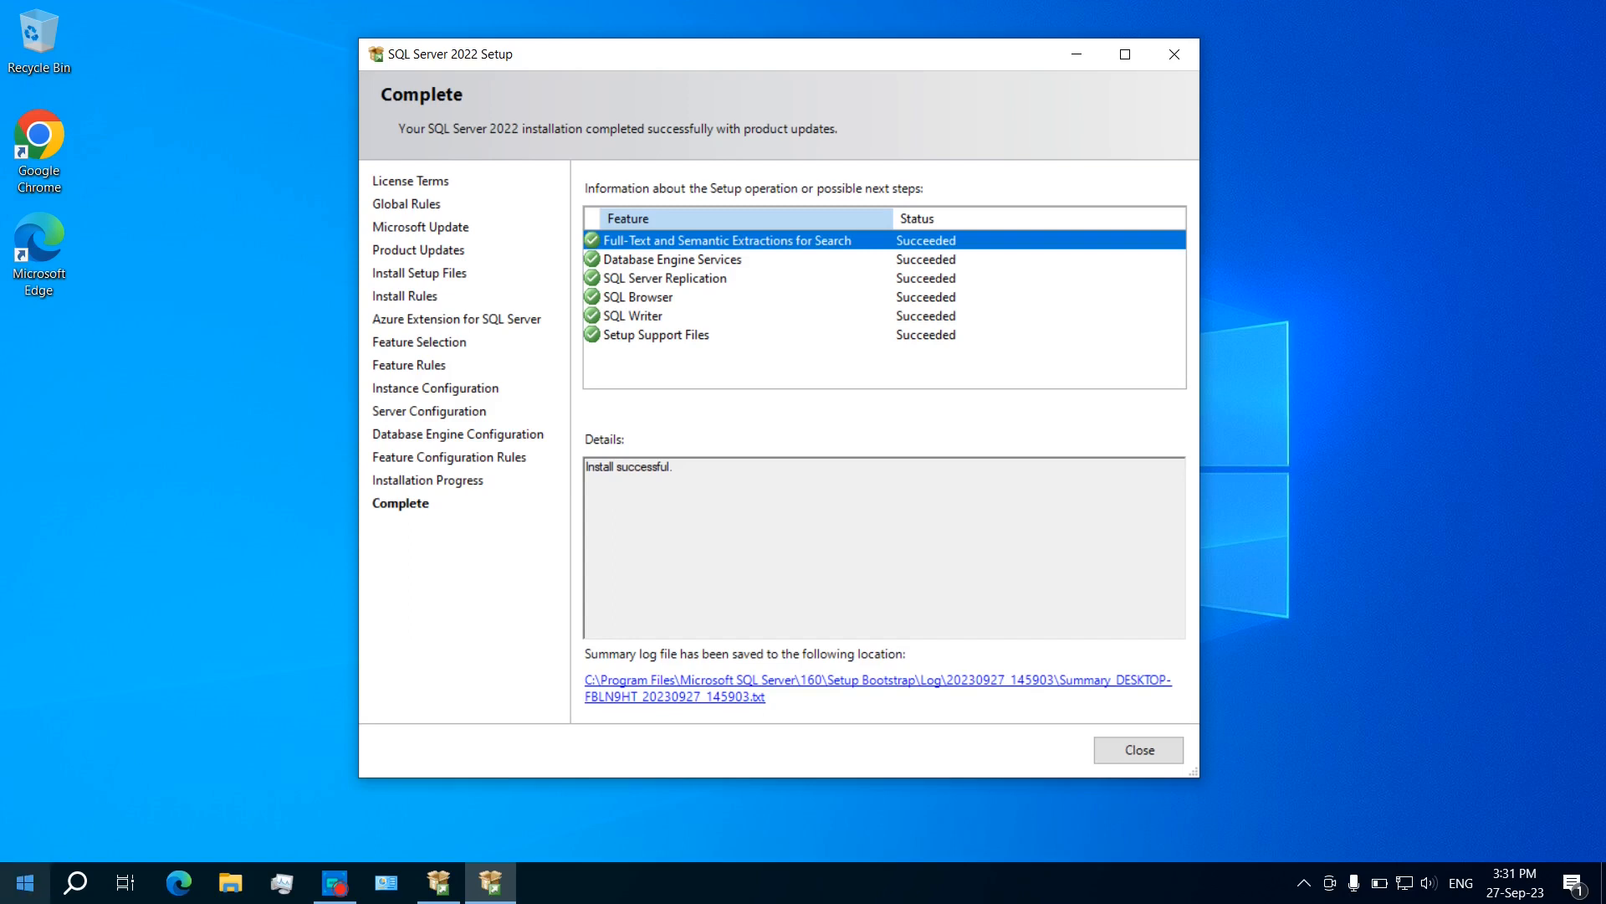
{"action": "left_click", "coordinate": [20, 898]}
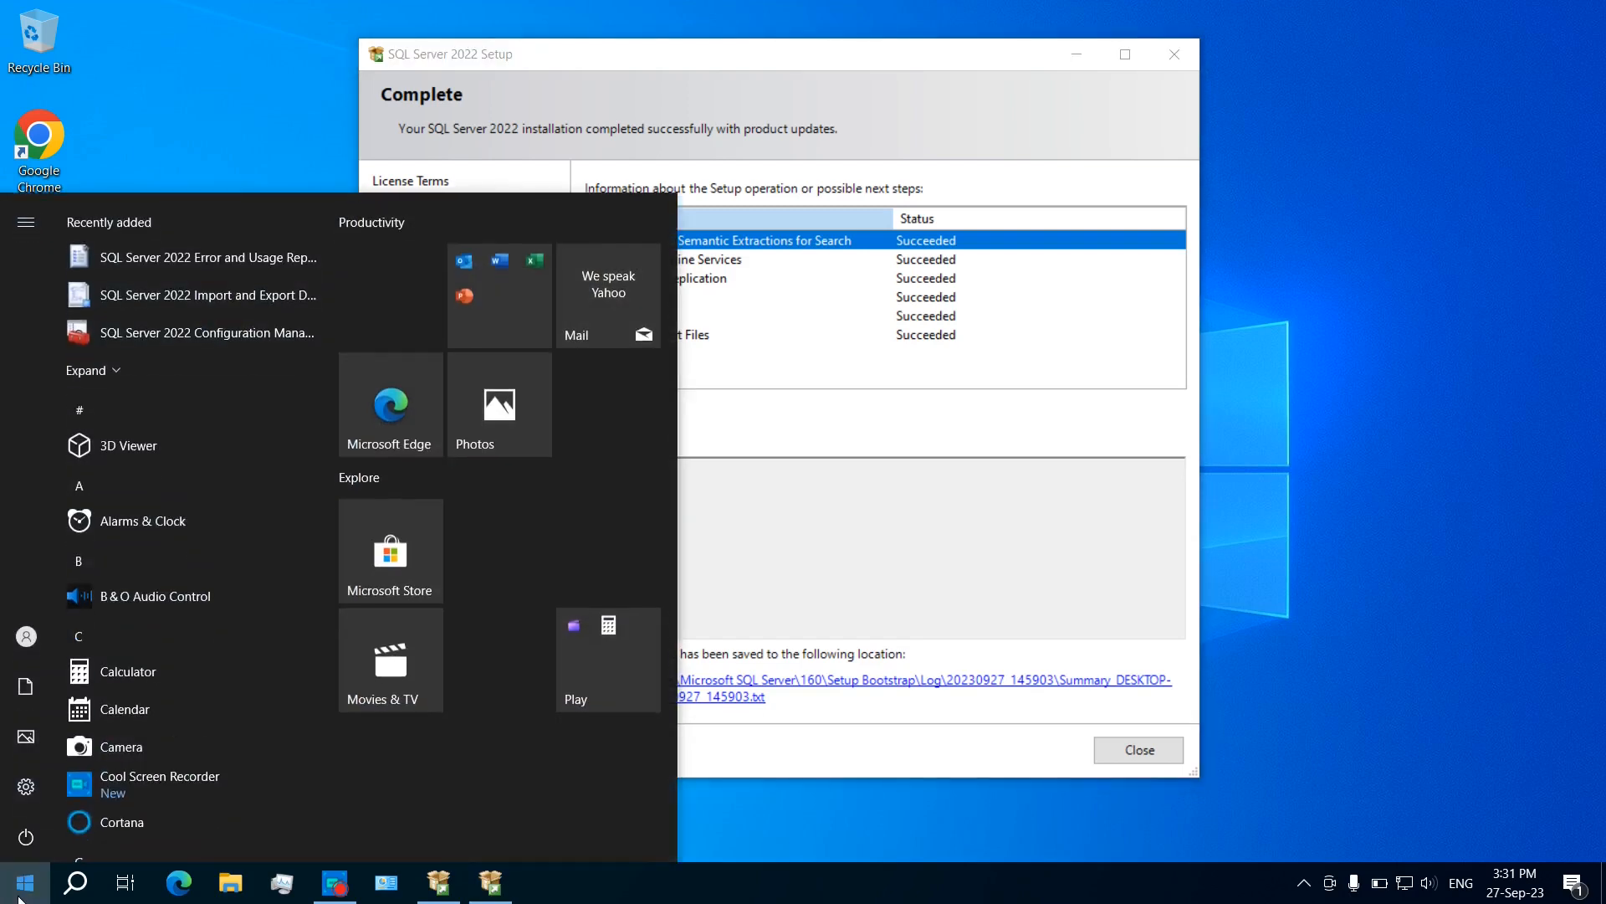
{"action": "left_click", "coordinate": [115, 368]}
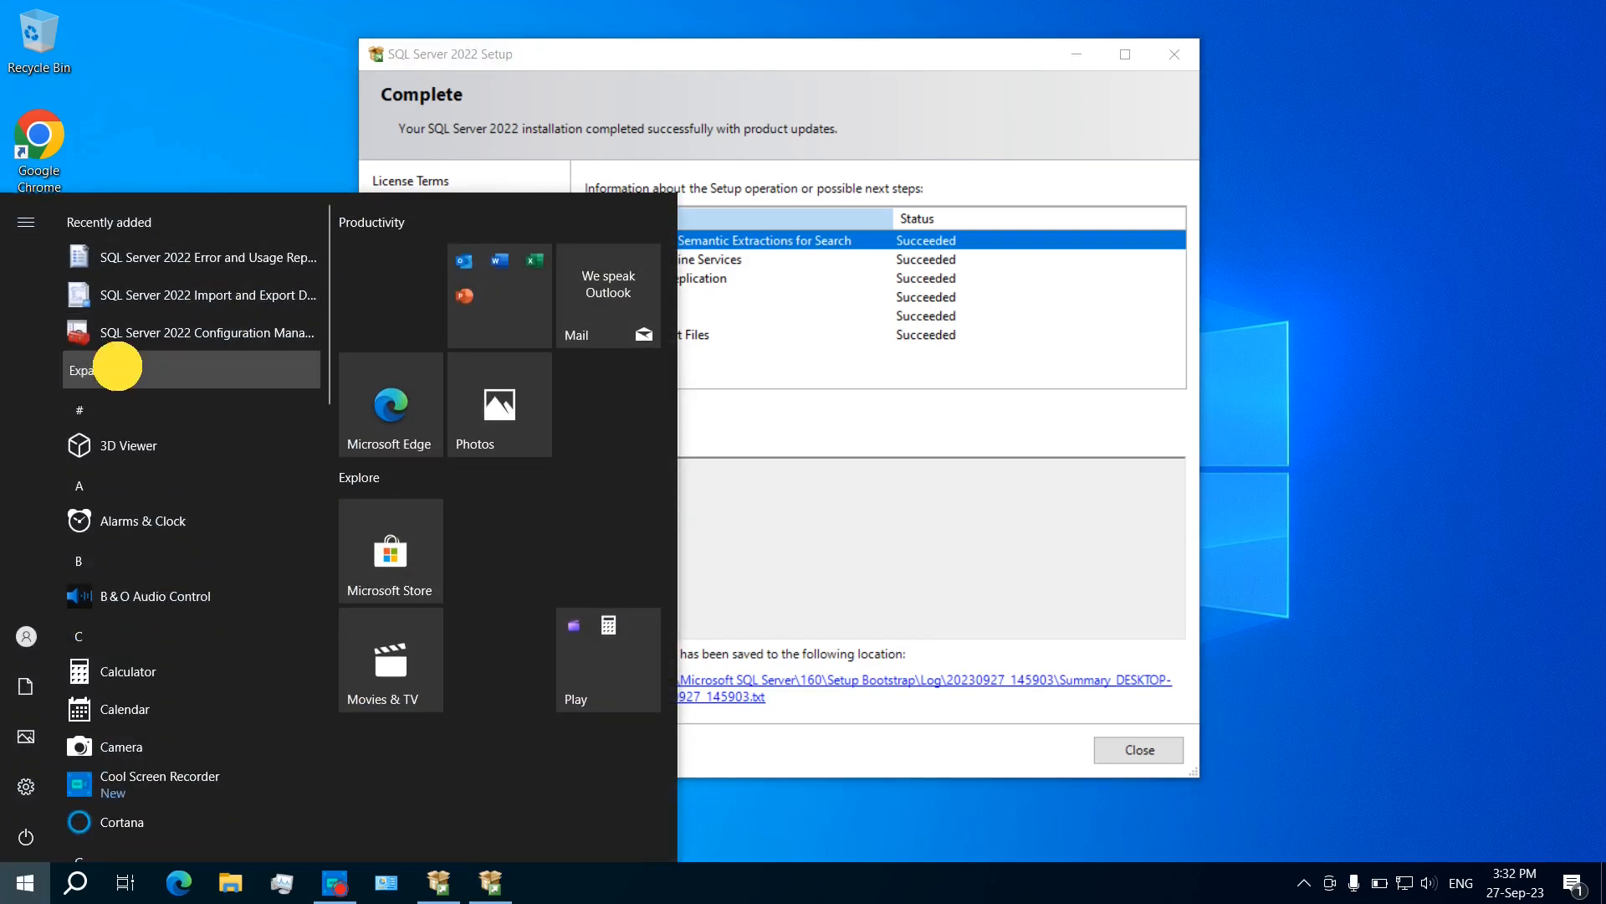
{"action": "scroll", "coordinate": [216, 520], "scroll_direction": "down", "scroll_amount": 3}
{"action": "scroll", "coordinate": [216, 520], "scroll_direction": "up", "scroll_amount": 3}
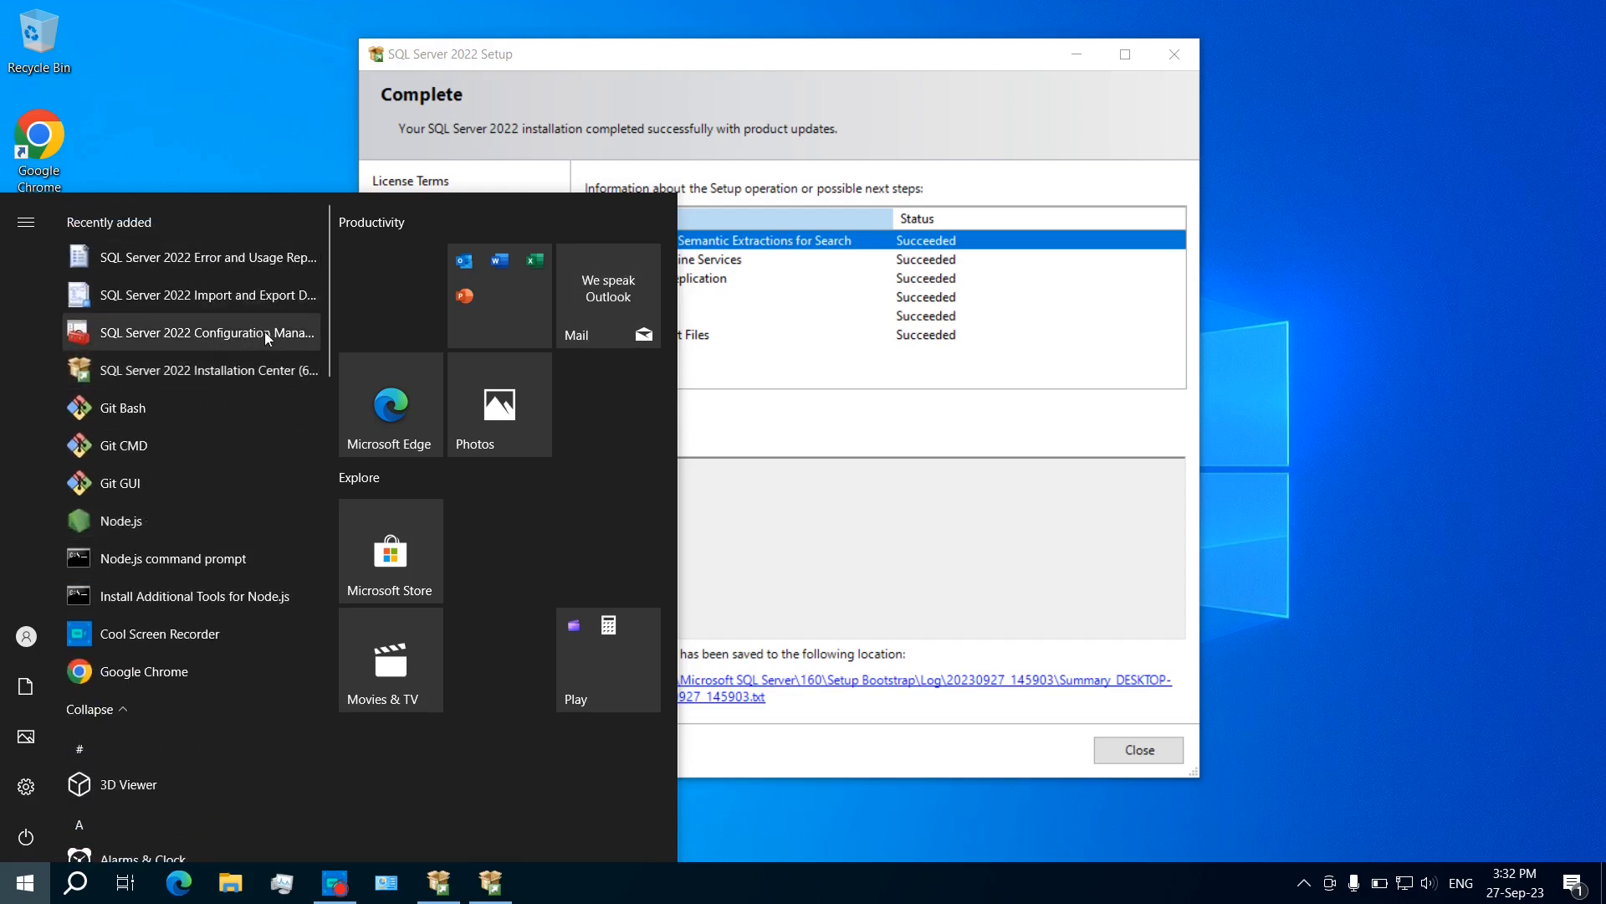
{"action": "left_click", "coordinate": [893, 440]}
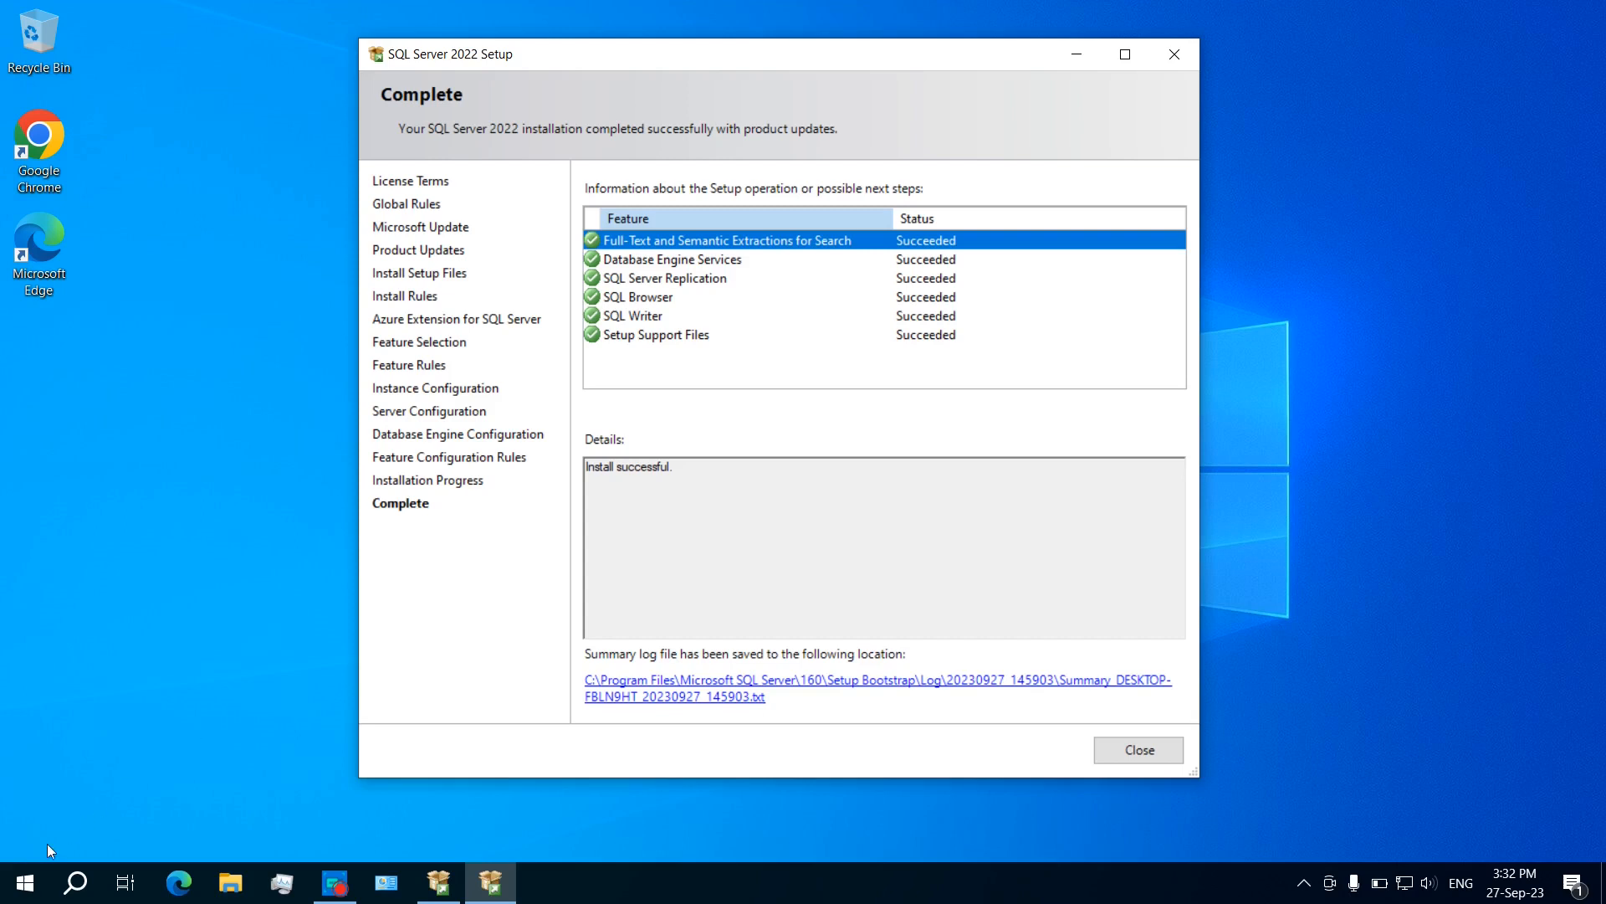
{"action": "left_click", "coordinate": [25, 883]}
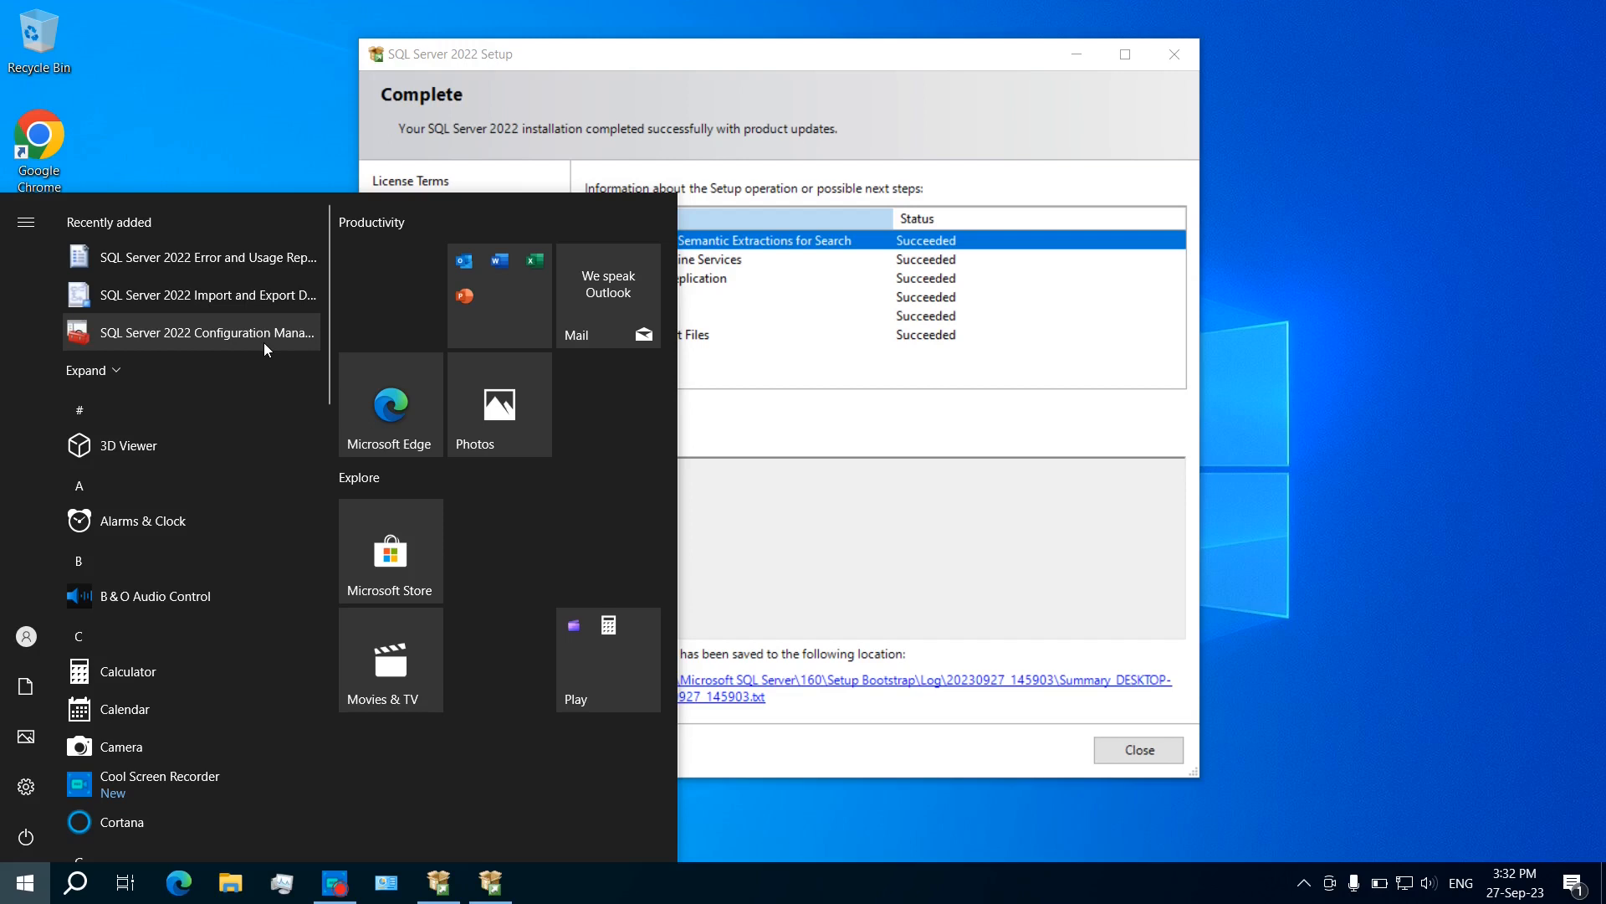
{"action": "left_click", "coordinate": [841, 444]}
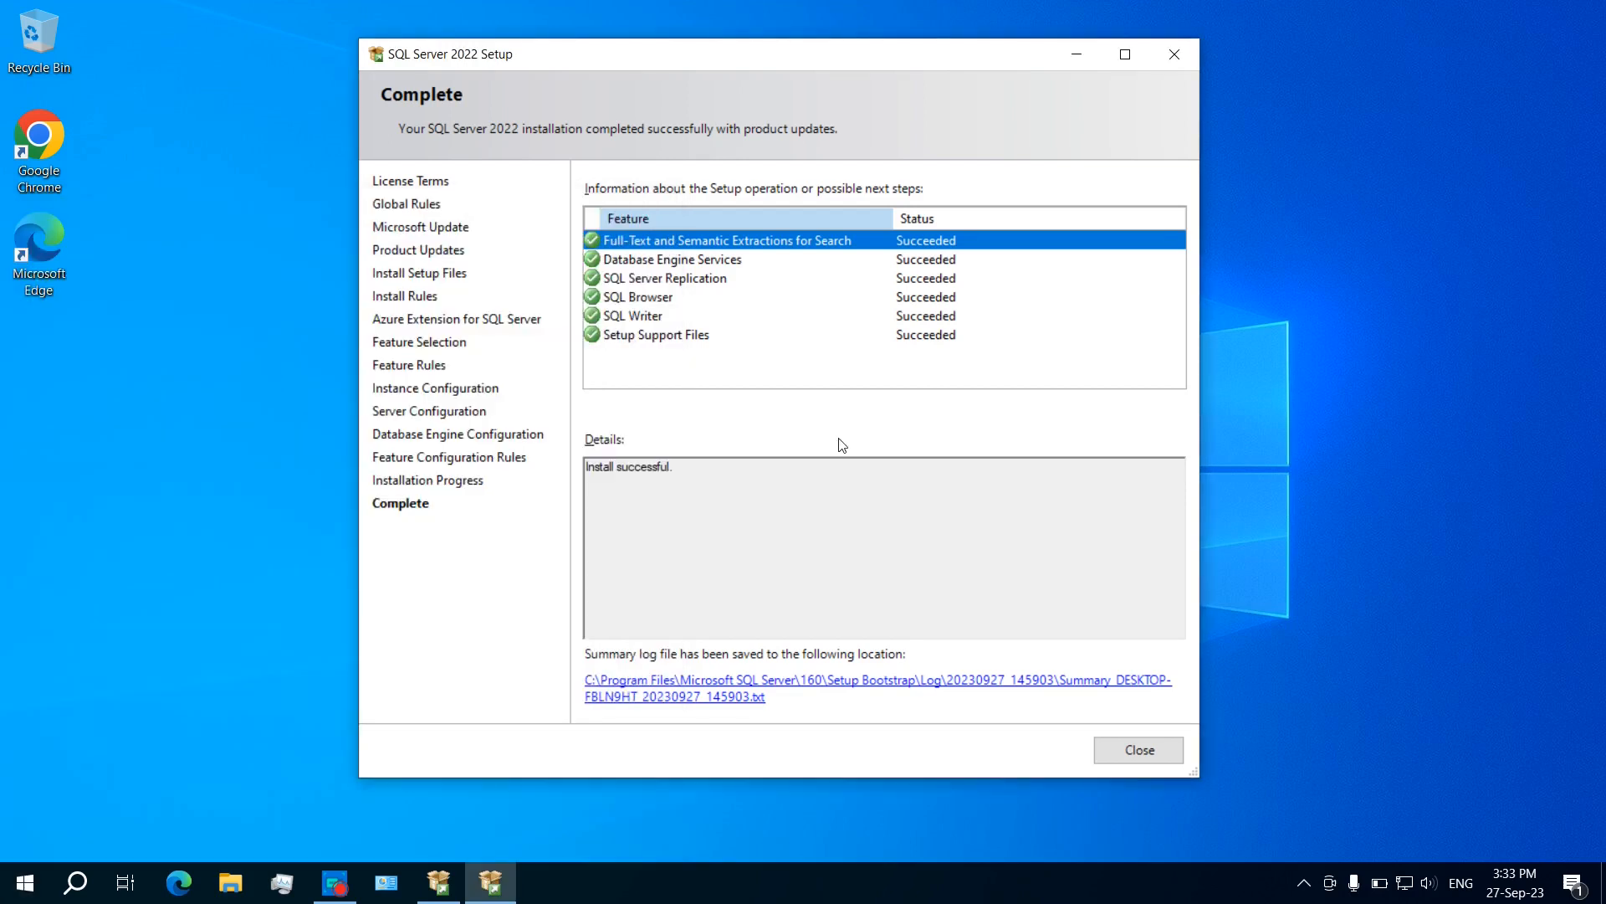